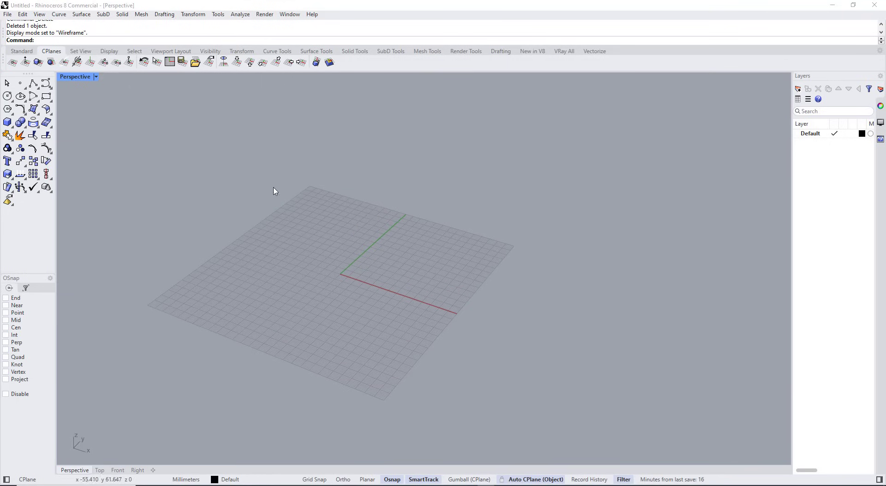
- Draw a solid box over the grid in the Perspective viewport by picking two base corners and a height
{"action": "left_click", "coordinate": [20, 121]}
{"action": "left_click", "coordinate": [350, 224]}
{"action": "left_click", "coordinate": [417, 315]}
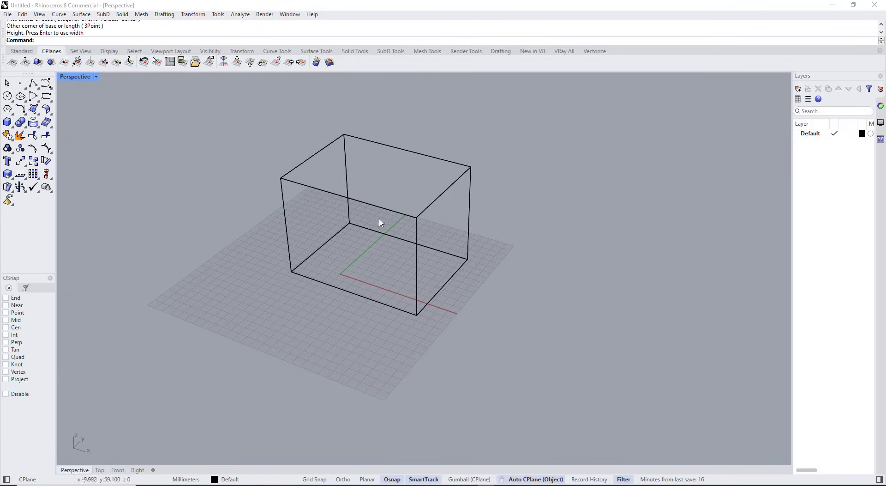
- Set the Perspective viewport to Shaded display mode, briefly previewing the Rendered mode for comparison
{"action": "left_click", "coordinate": [97, 77]}
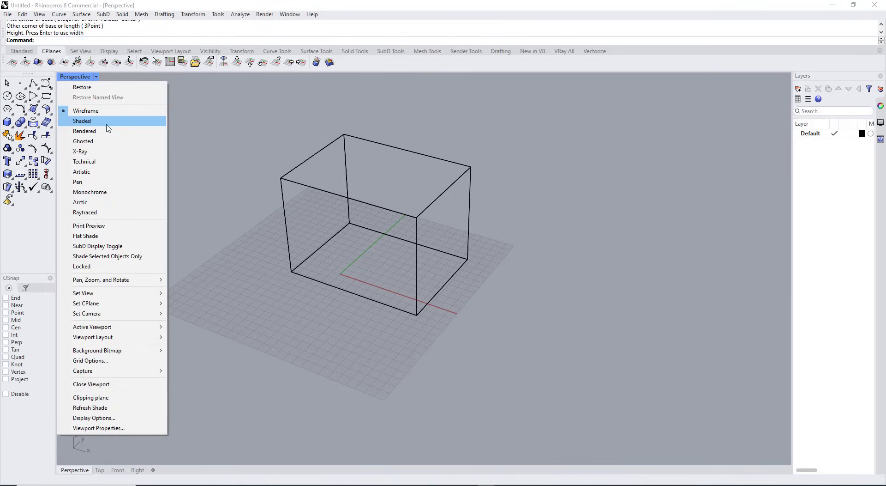
{"action": "left_click", "coordinate": [108, 121]}
{"action": "left_click", "coordinate": [81, 76]}
{"action": "left_click", "coordinate": [104, 131]}
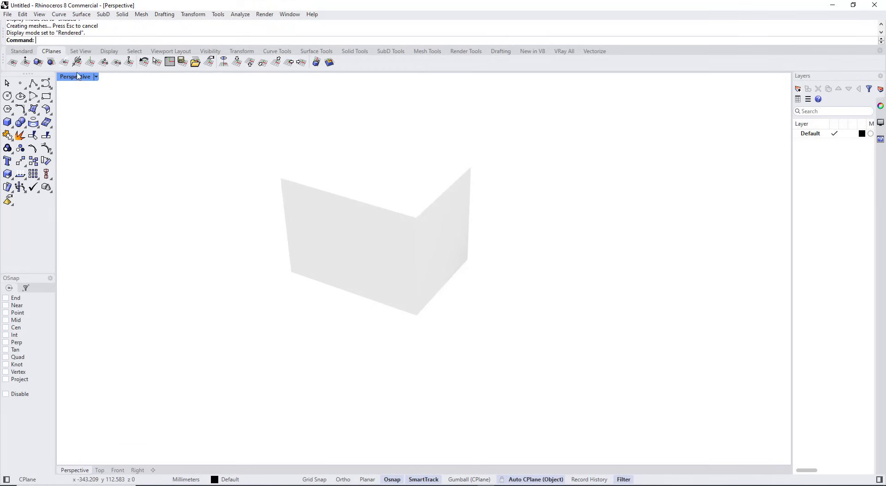
{"action": "left_click", "coordinate": [79, 76]}
{"action": "left_click", "coordinate": [93, 121]}
{"action": "scroll", "coordinate": [469, 300], "scroll_direction": "down", "scroll_amount": 3}
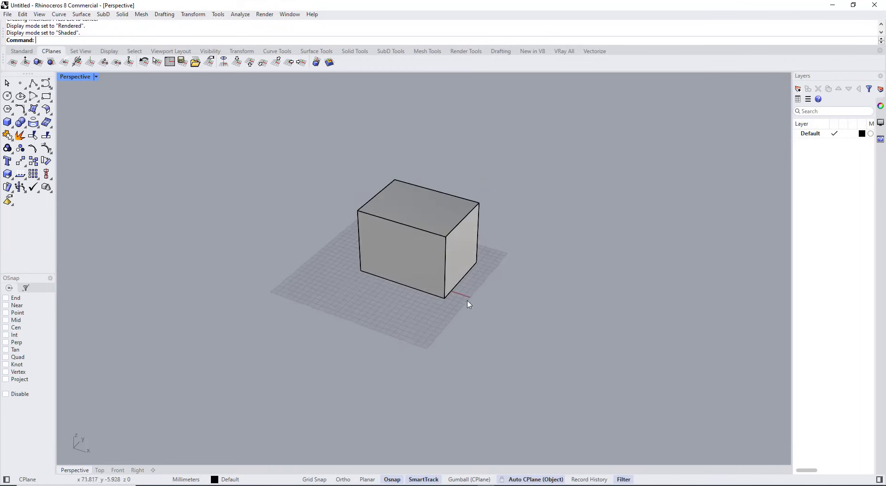
{"action": "middle_click", "coordinate": [421, 300]}
{"action": "scroll", "coordinate": [474, 234], "scroll_direction": "up", "scroll_amount": 4}
{"action": "scroll", "coordinate": [420, 251], "scroll_direction": "down", "scroll_amount": 5}
{"action": "scroll", "coordinate": [504, 265], "scroll_direction": "up", "scroll_amount": 5}
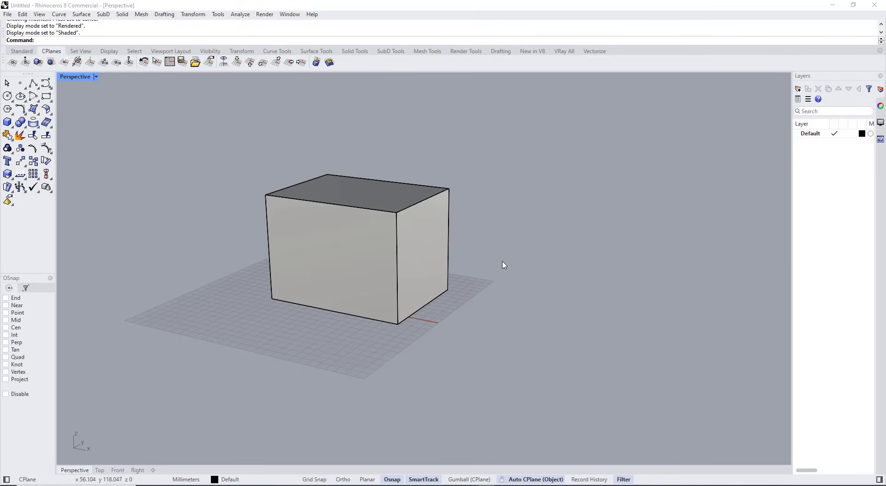
{"action": "right_click_drag", "start_coordinate": [440, 294], "coordinate": [440, 318]}
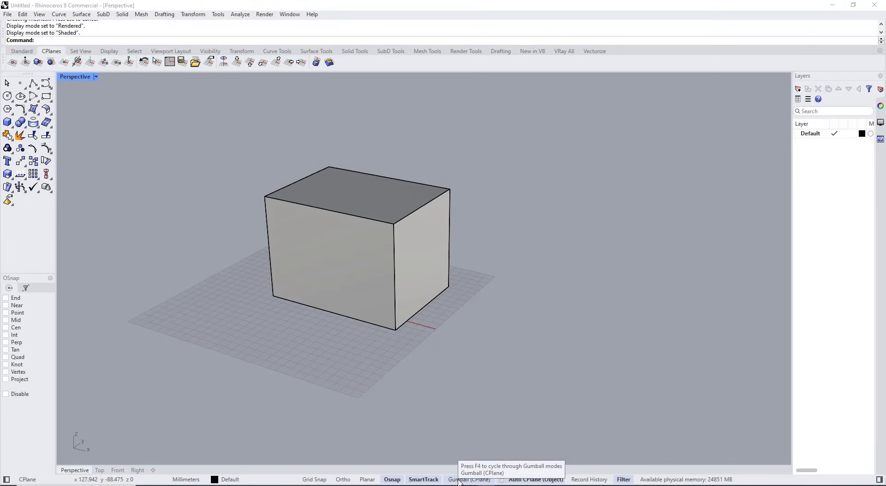
- Turn on the Gumball and select the box to show its manipulation handles
{"action": "left_click", "coordinate": [470, 479]}
{"action": "left_click", "coordinate": [368, 328]}
{"action": "scroll", "coordinate": [361, 310], "scroll_direction": "down", "scroll_amount": 3}
{"action": "scroll", "coordinate": [362, 308], "scroll_direction": "up", "scroll_amount": 5}
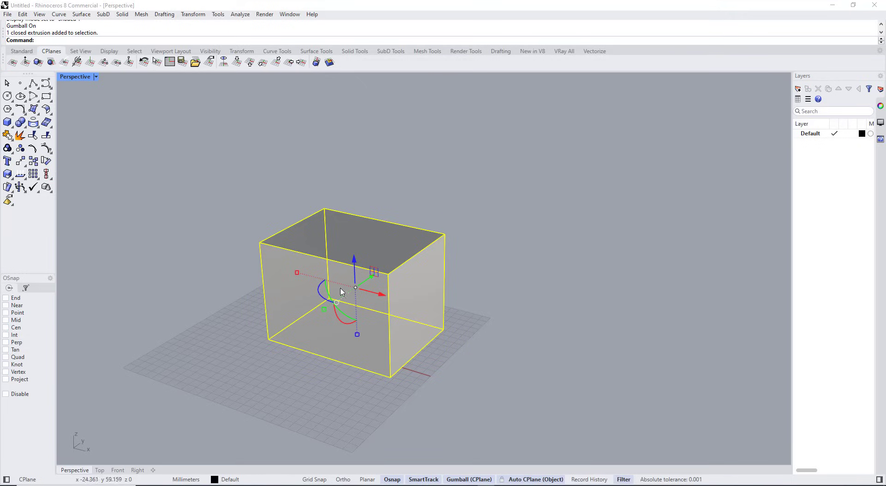
- Move the box along the X, Y and Z axes with the Gumball arrows and deselect it
{"action": "mouse_move", "coordinate": [381, 287]}
{"action": "left_mouse_down"}
{"action": "mouse_move", "coordinate": [231, 259]}
{"action": "mouse_move", "coordinate": [397, 311]}
{"action": "mouse_move", "coordinate": [387, 302]}
{"action": "left_mouse_up"}
{"action": "right_click_drag", "start_coordinate": [387, 302], "coordinate": [340, 307]}
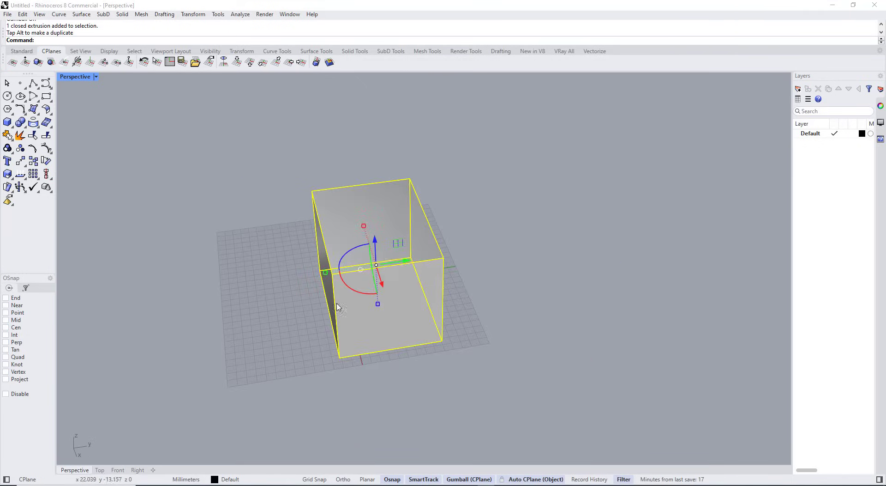
{"action": "left_click_drag", "start_coordinate": [409, 260], "coordinate": [341, 270]}
{"action": "right_click_drag", "start_coordinate": [244, 330], "coordinate": [279, 316]}
{"action": "mouse_move", "coordinate": [303, 296]}
{"action": "left_mouse_down"}
{"action": "mouse_move", "coordinate": [302, 264]}
{"action": "mouse_move", "coordinate": [303, 292]}
{"action": "left_mouse_up"}
{"action": "left_click", "coordinate": [419, 221]}
- Reselect the box and move it within the XY plane and the YZ plane using the Gumball's planar handles
{"action": "right_click_drag", "start_coordinate": [421, 221], "coordinate": [423, 291]}
{"action": "left_click", "coordinate": [327, 369]}
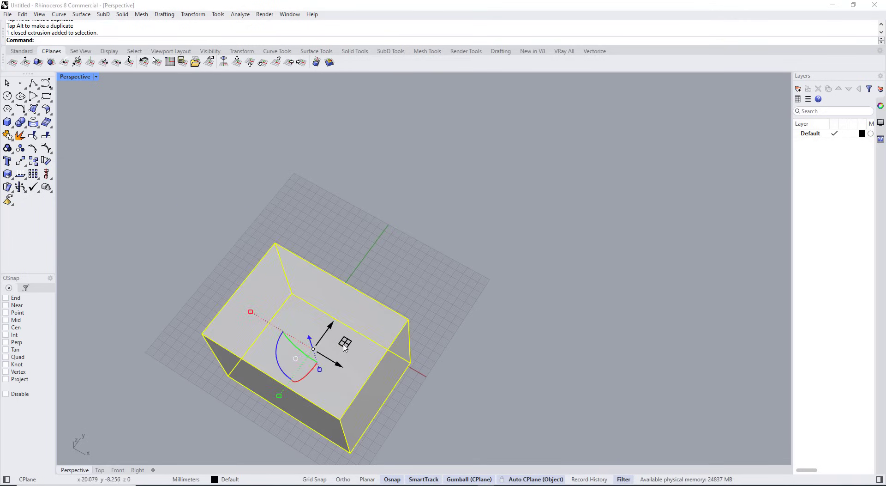
{"action": "left_click_drag", "start_coordinate": [343, 347], "coordinate": [367, 331]}
{"action": "right_click_drag", "start_coordinate": [369, 334], "coordinate": [325, 265]}
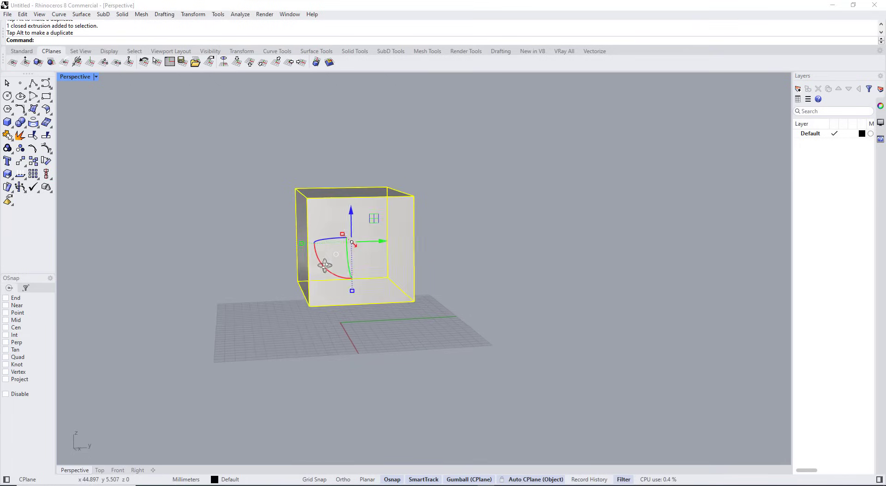
{"action": "left_click_drag", "start_coordinate": [375, 218], "coordinate": [357, 208]}
- Scale the box with the Gumball handles into a wider, flatter block and clear the selection
{"action": "right_click_drag", "start_coordinate": [358, 208], "coordinate": [370, 344]}
{"action": "left_click", "coordinate": [369, 344]}
{"action": "left_click", "coordinate": [342, 290]}
{"action": "left_click_drag", "start_coordinate": [301, 271], "coordinate": [224, 264]}
{"action": "right_click_drag", "start_coordinate": [224, 264], "coordinate": [336, 289]}
{"action": "left_click_drag", "start_coordinate": [321, 280], "coordinate": [280, 286]}
{"action": "right_click_drag", "start_coordinate": [282, 360], "coordinate": [278, 344]}
{"action": "right_click_drag", "start_coordinate": [318, 288], "coordinate": [284, 295]}
{"action": "mouse_move", "coordinate": [319, 257]}
{"action": "left_mouse_down"}
{"action": "mouse_move", "coordinate": [317, 240]}
{"action": "mouse_move", "coordinate": [330, 236]}
{"action": "mouse_move", "coordinate": [305, 256]}
{"action": "left_mouse_up"}
{"action": "key", "text": "Escape"}
{"action": "key", "text": "Escape"}
{"action": "key", "text": "Escape"}
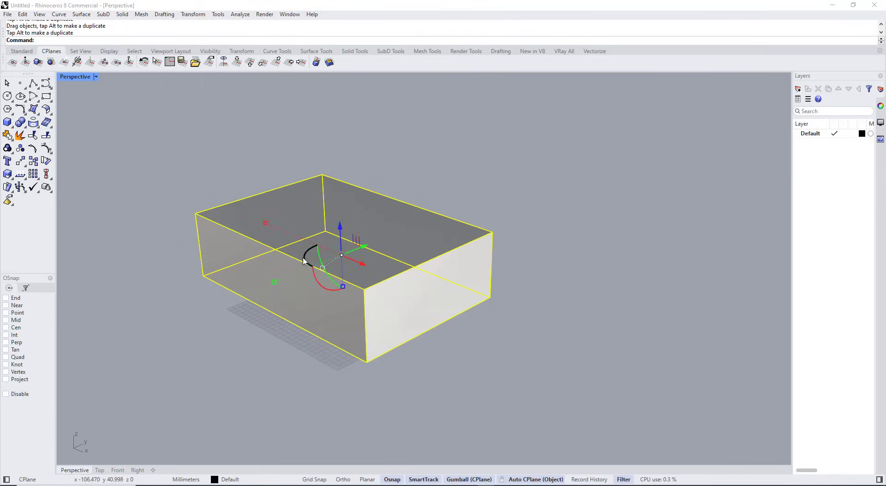
{"action": "right_click_drag", "start_coordinate": [317, 290], "coordinate": [327, 286]}
{"action": "left_click", "coordinate": [305, 356]}
{"action": "scroll", "coordinate": [316, 337], "scroll_direction": "down", "scroll_amount": 6}
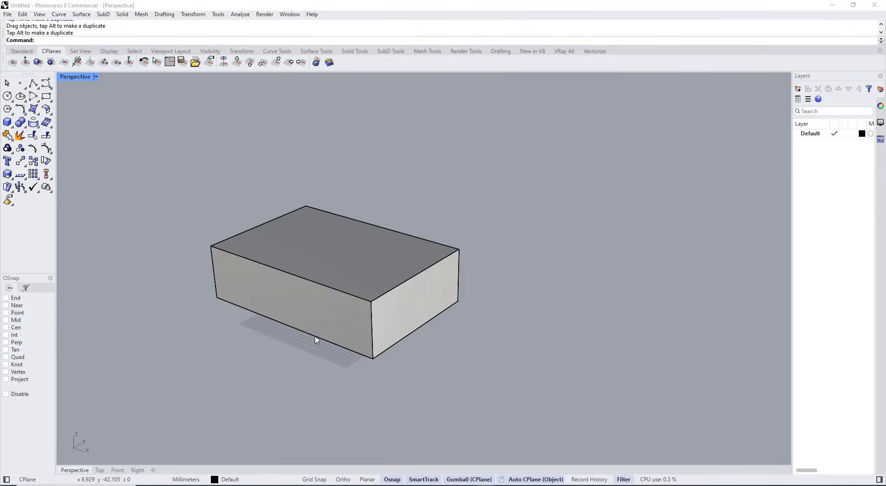
{"action": "mouse_move", "coordinate": [317, 337]}
{"action": "right_mouse_down"}
{"action": "mouse_move", "coordinate": [351, 318]}
{"action": "mouse_move", "coordinate": [318, 333]}
{"action": "right_mouse_up"}
{"action": "scroll", "coordinate": [345, 317], "scroll_direction": "up", "scroll_amount": 10}
{"action": "scroll", "coordinate": [334, 316], "scroll_direction": "down", "scroll_amount": 6}
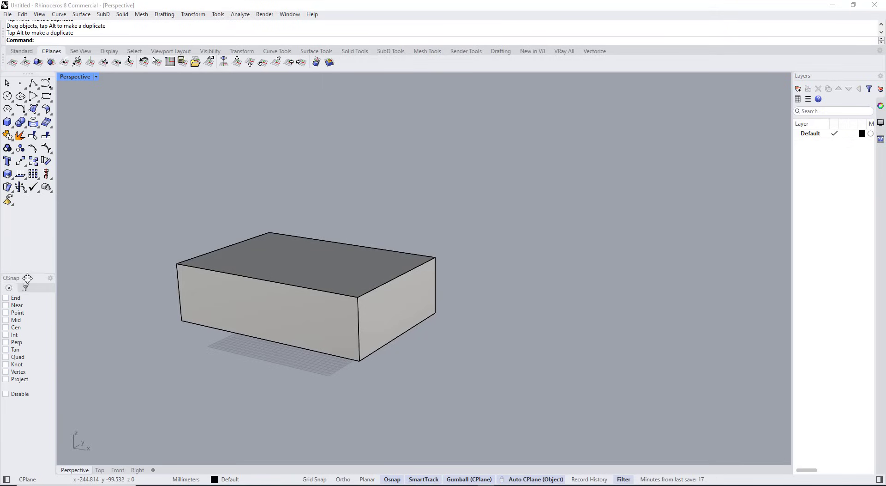
- Dock the OSnap controls beneath the viewport, shrink them to a single row, and check the Selection Filters beside them
{"action": "left_click_drag", "start_coordinate": [28, 278], "coordinate": [157, 465]}
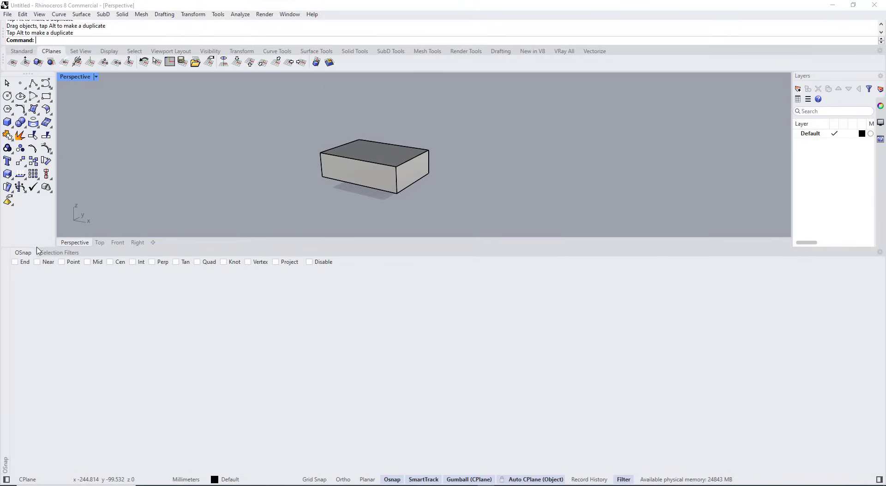
{"action": "left_click_drag", "start_coordinate": [39, 248], "coordinate": [28, 452]}
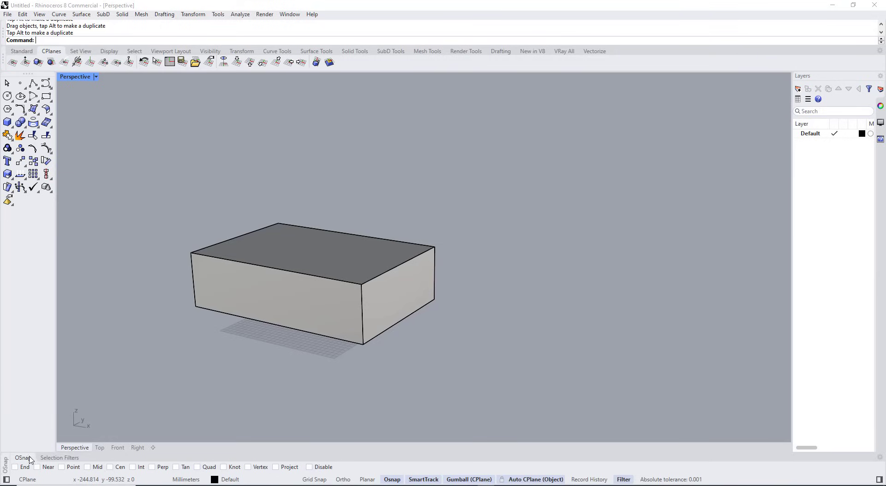
{"action": "left_click", "coordinate": [49, 458]}
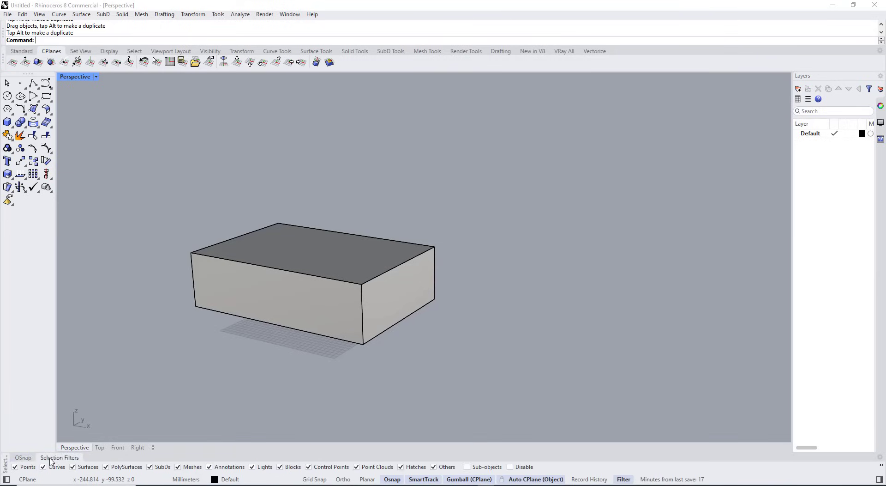
{"action": "left_click", "coordinate": [26, 458]}
- Narrow the tool sidebar to two columns and widen the Layers area
{"action": "left_click_drag", "start_coordinate": [54, 320], "coordinate": [34, 321]}
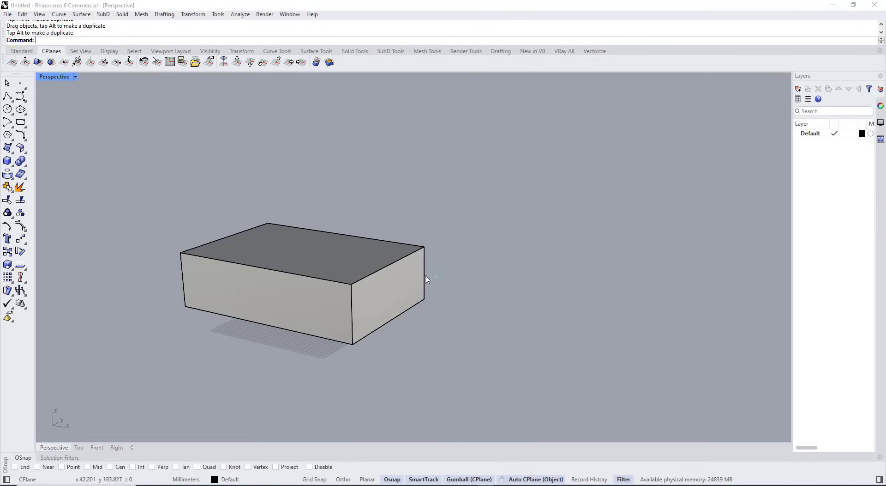
{"action": "right_click_drag", "start_coordinate": [426, 276], "coordinate": [417, 286]}
{"action": "left_click_drag", "start_coordinate": [792, 186], "coordinate": [763, 183]}
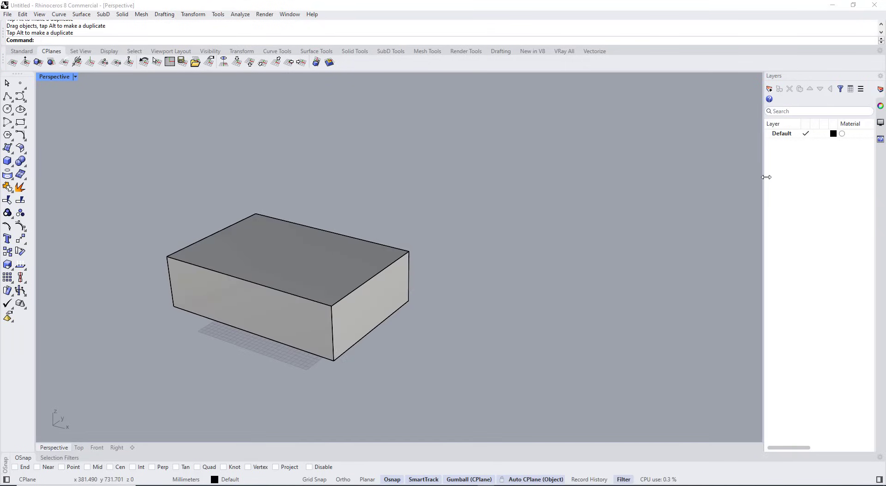
- Select the box, look at the viewport's Display settings, and bring up the built-in Help
{"action": "left_click", "coordinate": [322, 283]}
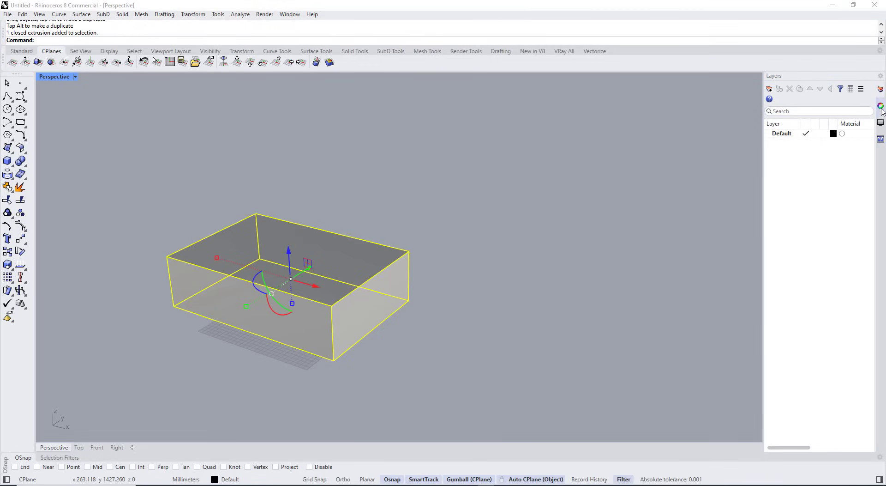
{"action": "left_click", "coordinate": [881, 122]}
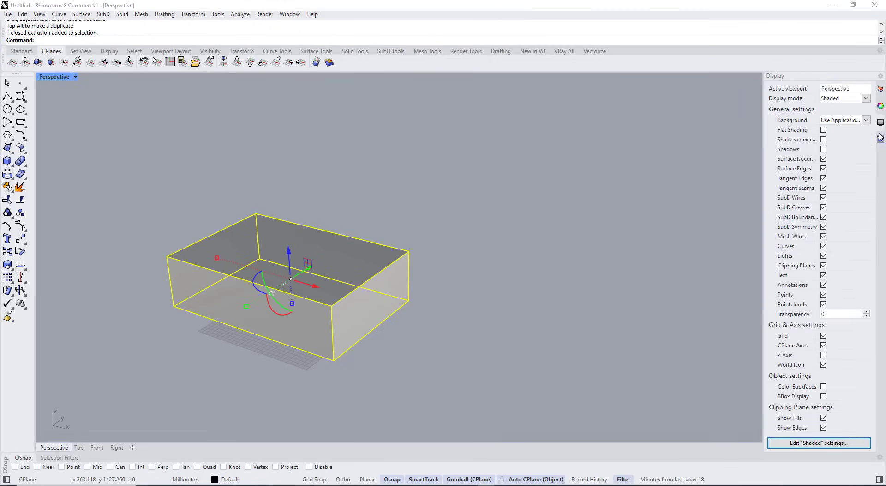
{"action": "left_click", "coordinate": [881, 137]}
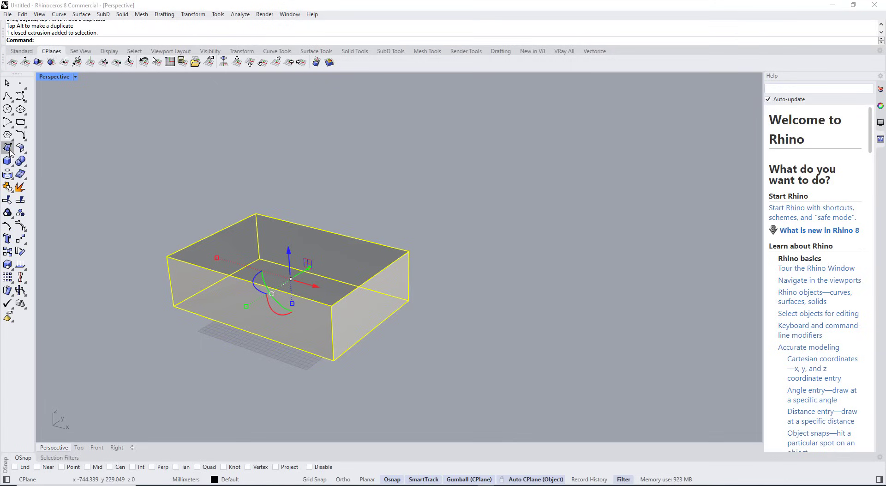
- Start the Polyline command, widen the Help area, and read through the Polyline help page
{"action": "left_click", "coordinate": [12, 100]}
{"action": "left_click", "coordinate": [8, 97]}
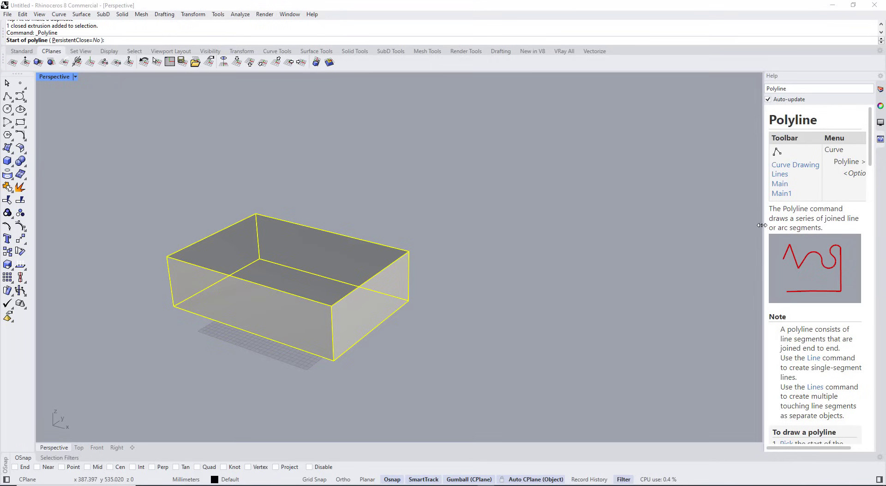
{"action": "left_click_drag", "start_coordinate": [763, 226], "coordinate": [738, 226]}
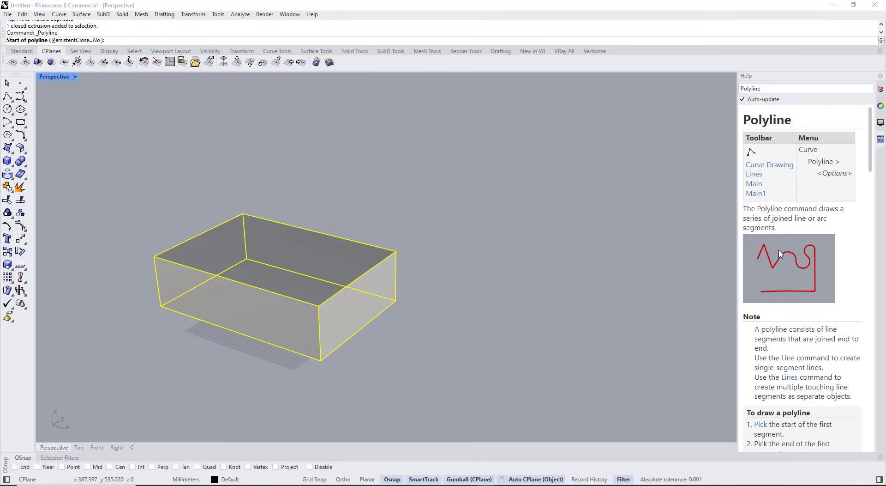
{"action": "scroll", "coordinate": [780, 254], "scroll_direction": "down", "scroll_amount": 6}
{"action": "scroll", "coordinate": [778, 240], "scroll_direction": "up", "scroll_amount": 8}
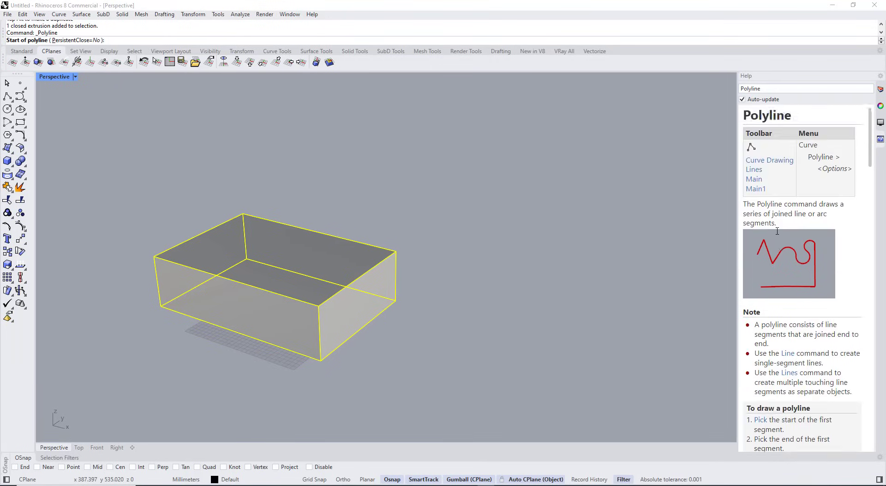
{"action": "scroll", "coordinate": [778, 231], "scroll_direction": "down", "scroll_amount": 10}
{"action": "scroll", "coordinate": [778, 228], "scroll_direction": "up", "scroll_amount": 10}
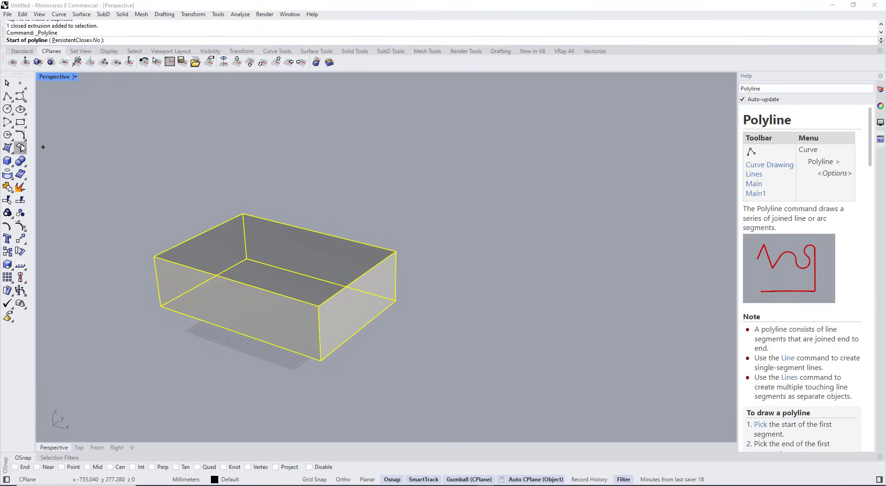
- Start the surface from corner points command (SrfPt) and review its steps in the Help
{"action": "left_click", "coordinate": [21, 148]}
{"action": "scroll", "coordinate": [789, 247], "scroll_direction": "down", "scroll_amount": 3}
{"action": "scroll", "coordinate": [789, 247], "scroll_direction": "up", "scroll_amount": 2}
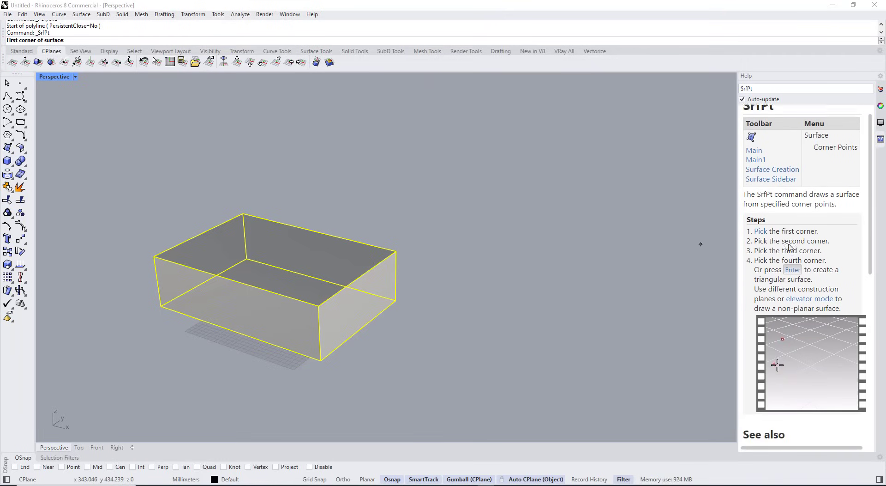
{"action": "scroll", "coordinate": [789, 247], "scroll_direction": "up", "scroll_amount": 1}
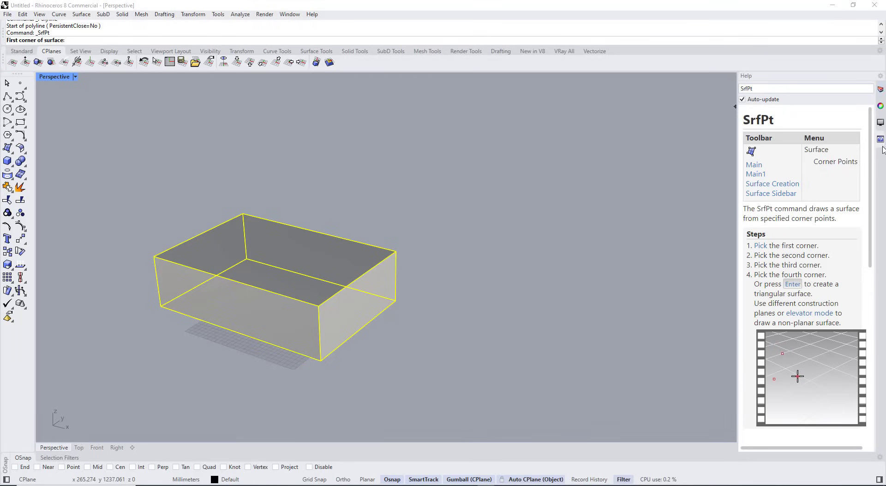
- Switch the layout of the right container to Horizontal and cancel the active surface command
{"action": "right_click", "coordinate": [880, 78]}
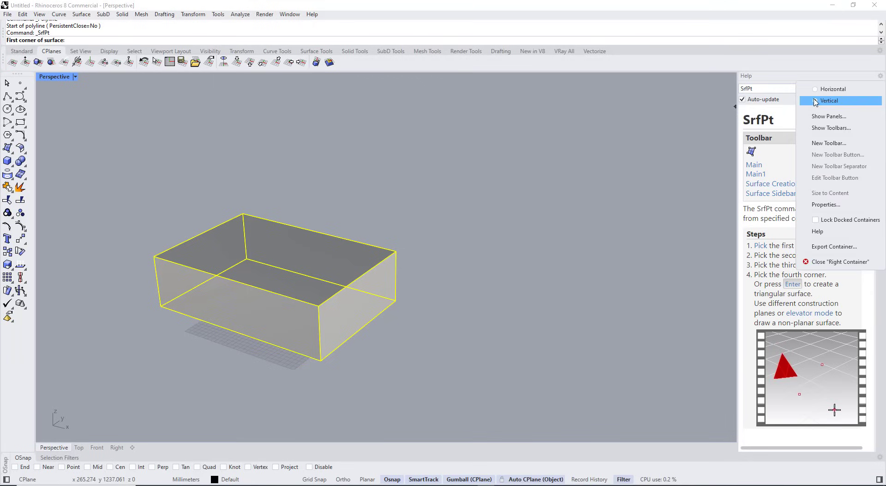
{"action": "left_click", "coordinate": [845, 89]}
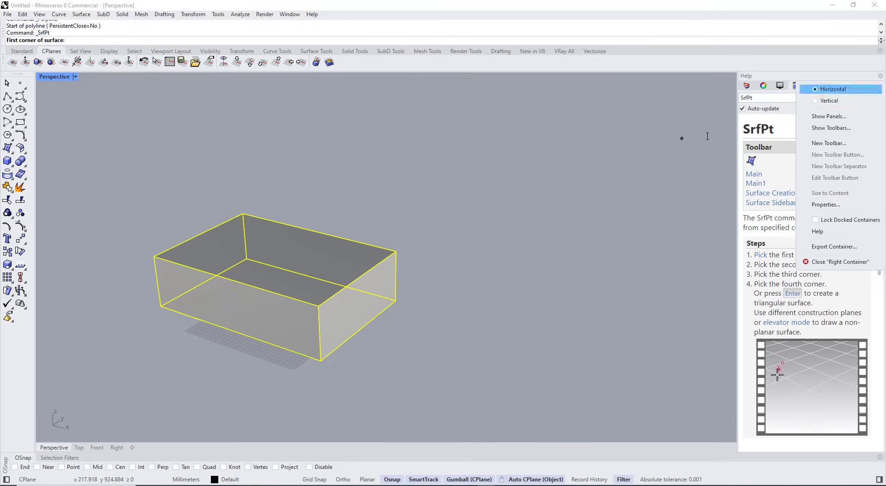
{"action": "right_click_drag", "start_coordinate": [385, 176], "coordinate": [380, 212]}
{"action": "key", "text": "Escape"}
{"action": "key", "text": "Escape"}
{"action": "scroll", "coordinate": [396, 188], "scroll_direction": "down", "scroll_amount": 4}
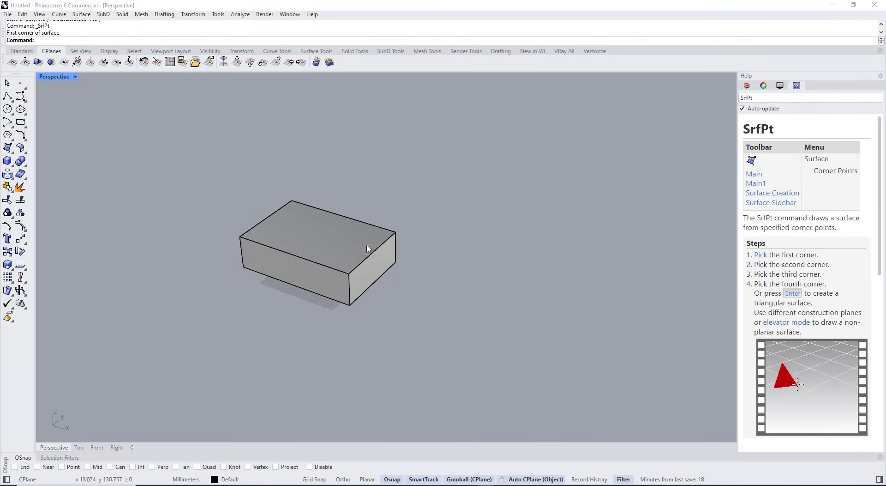
{"action": "right_click_drag", "start_coordinate": [368, 248], "coordinate": [330, 252]}
{"action": "scroll", "coordinate": [343, 221], "scroll_direction": "up", "scroll_amount": 3}
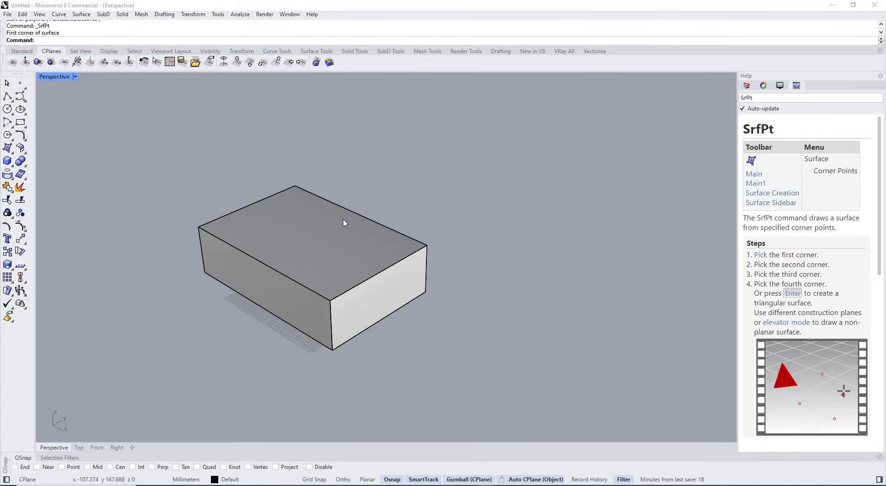
{"action": "middle_click", "coordinate": [367, 190]}
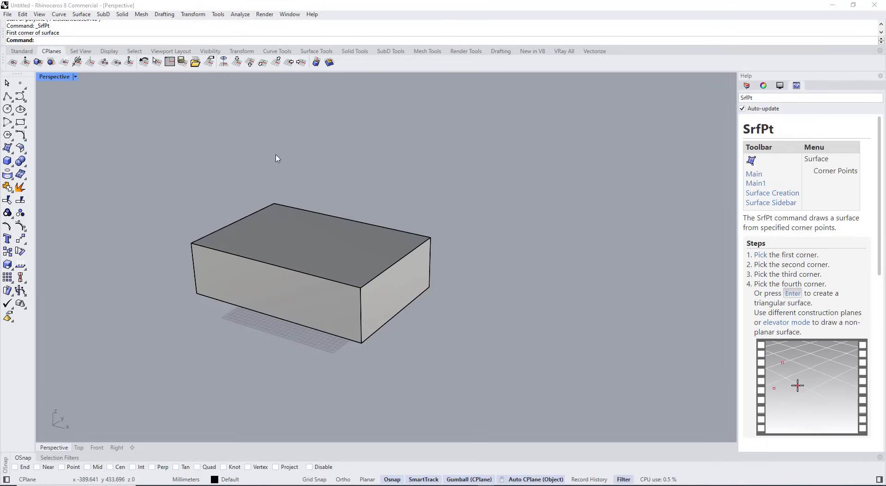
{"action": "right_click_drag", "start_coordinate": [277, 158], "coordinate": [287, 164]}
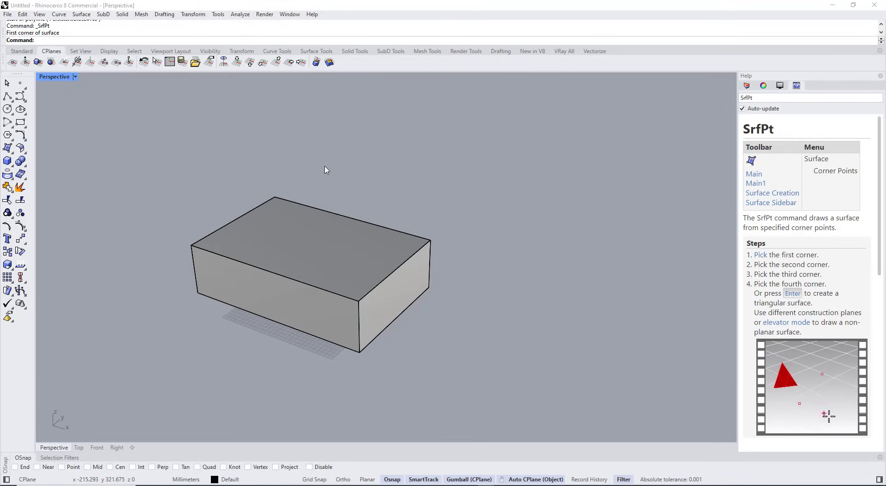
- In the Mouse options, enable Manipulate view for the middle mouse button with Pan, and accept the settings
{"action": "type", "text": "Options"}
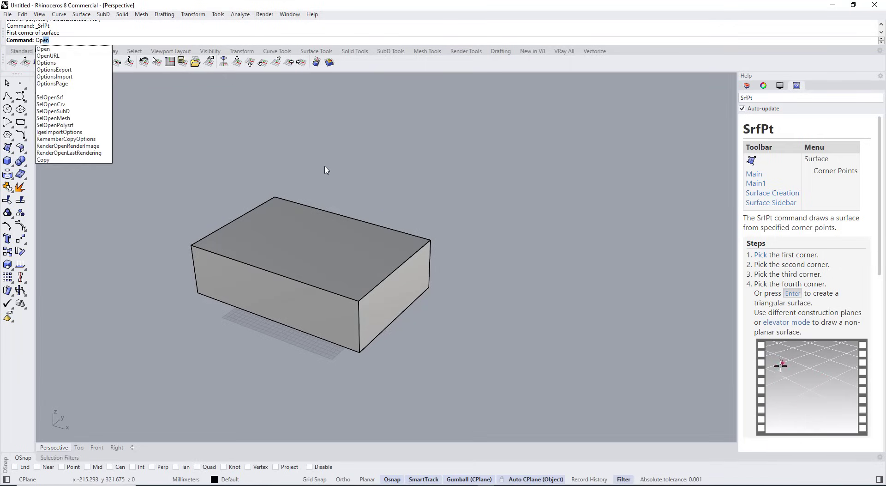
{"action": "key", "text": "Return"}
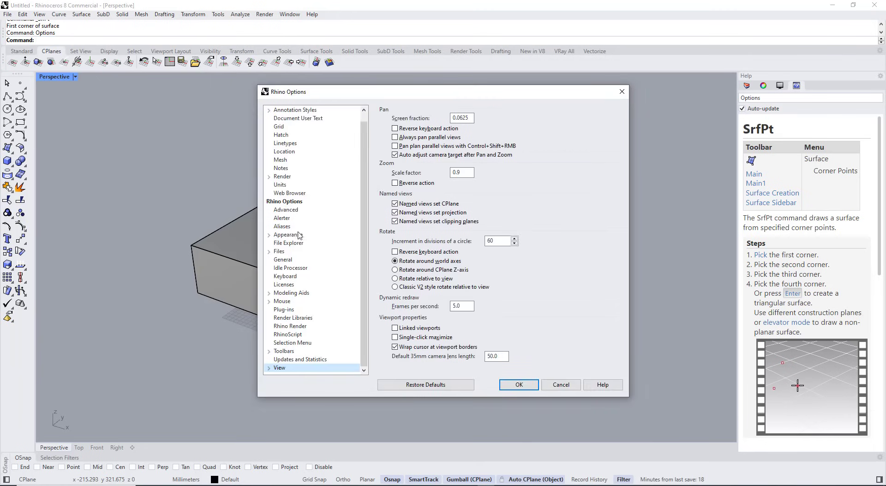
{"action": "left_click", "coordinate": [282, 301]}
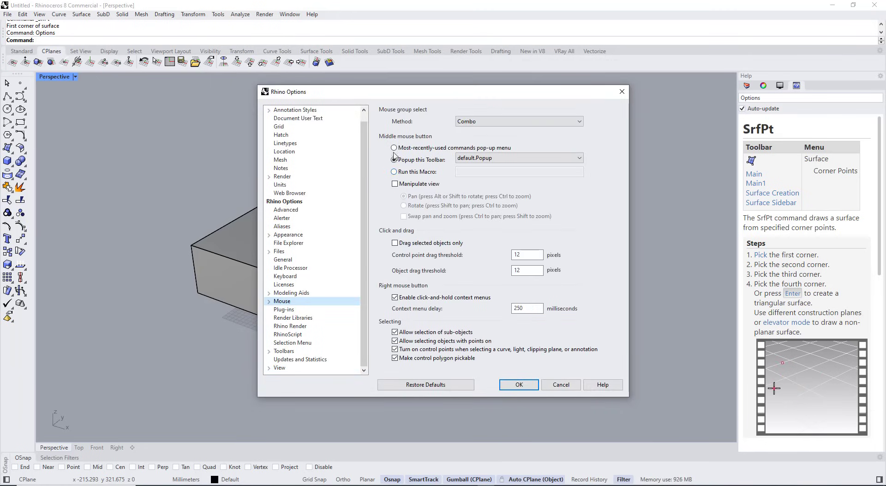
{"action": "left_click", "coordinate": [395, 183]}
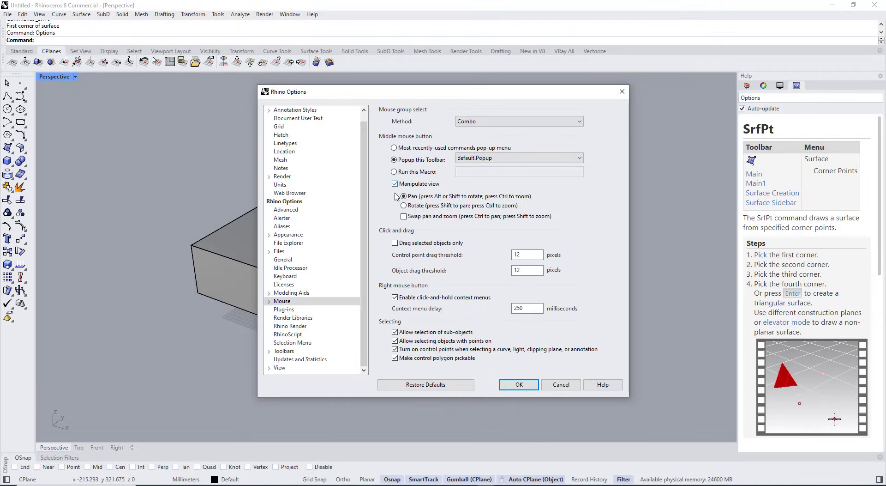
{"action": "left_click", "coordinate": [504, 386]}
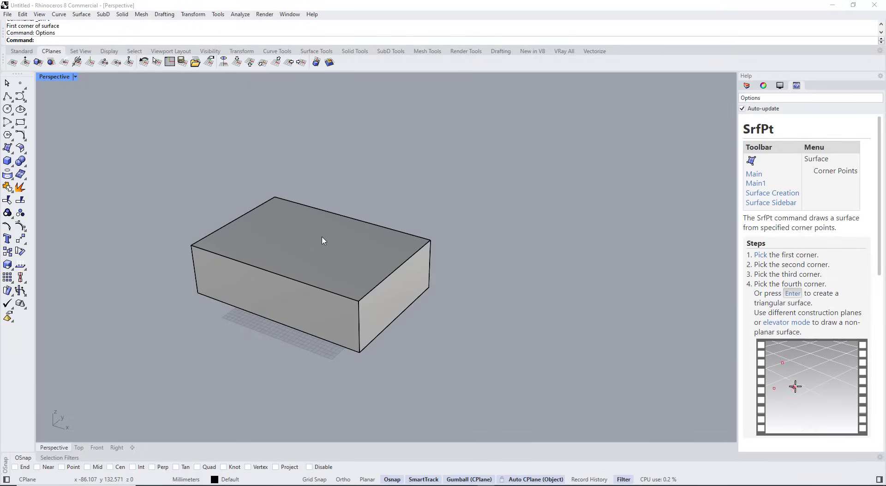
- Practise panning, zooming and rotating the Perspective view around the box
{"action": "middle_click_drag", "start_coordinate": [325, 240], "coordinate": [335, 226]}
{"action": "scroll", "coordinate": [331, 223], "scroll_direction": "down", "scroll_amount": 4}
{"action": "scroll", "coordinate": [331, 222], "scroll_direction": "up", "scroll_amount": 6}
{"action": "scroll", "coordinate": [331, 222], "scroll_direction": "down", "scroll_amount": 4}
{"action": "scroll", "coordinate": [331, 222], "scroll_direction": "up", "scroll_amount": 9}
{"action": "scroll", "coordinate": [330, 222], "scroll_direction": "down", "scroll_amount": 10}
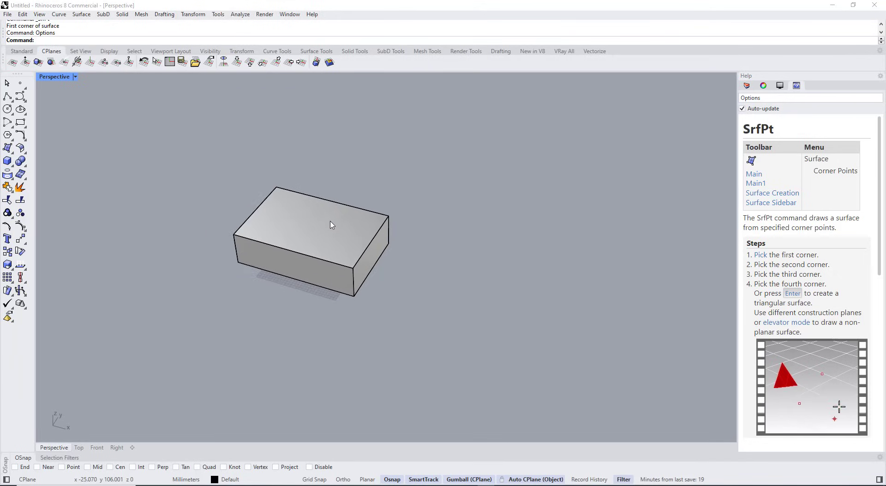
{"action": "scroll", "coordinate": [330, 222], "scroll_direction": "up", "scroll_amount": 8}
{"action": "scroll", "coordinate": [331, 222], "scroll_direction": "down", "scroll_amount": 2}
{"action": "right_click_drag", "start_coordinate": [331, 222], "coordinate": [368, 268], "text": "shift"}
{"action": "scroll", "coordinate": [344, 232], "scroll_direction": "down", "scroll_amount": 2}
{"action": "scroll", "coordinate": [326, 237], "scroll_direction": "down", "scroll_amount": 2}
{"action": "right_click_drag", "start_coordinate": [327, 237], "coordinate": [324, 215]}
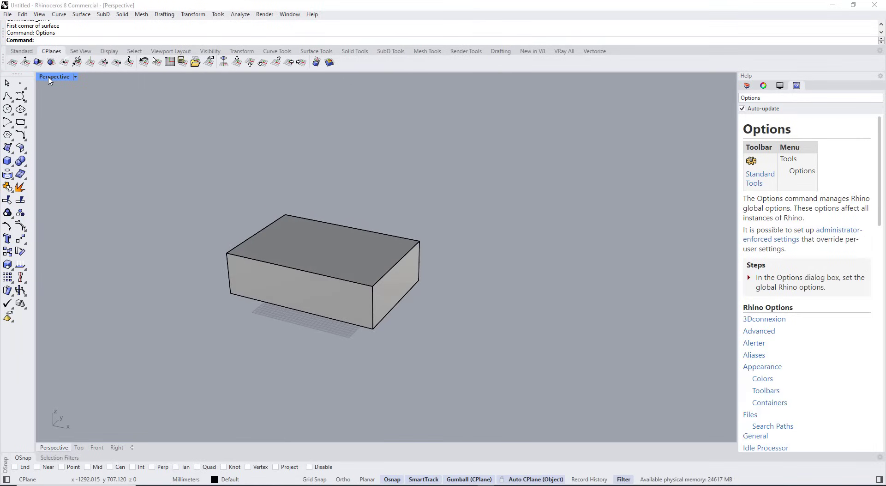
- Set the viewport to the Top view and return it to Perspective
{"action": "left_click", "coordinate": [75, 78]}
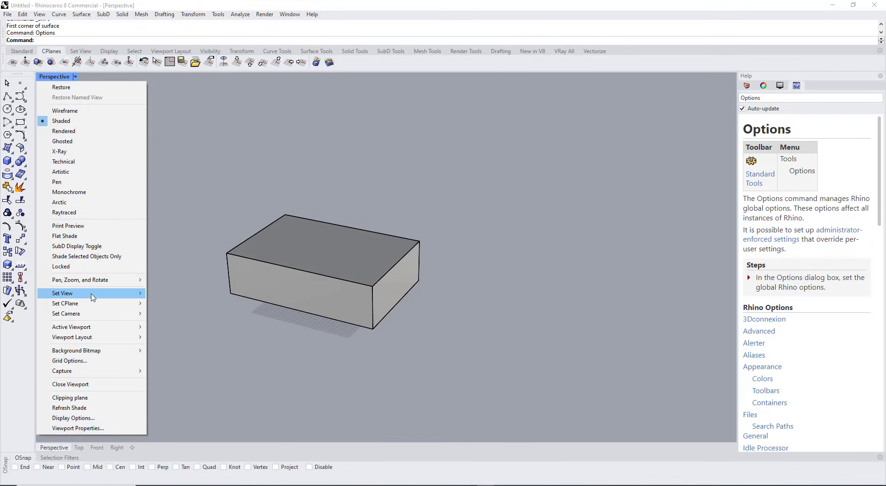
{"action": "mouse_move", "coordinate": [92, 294]}
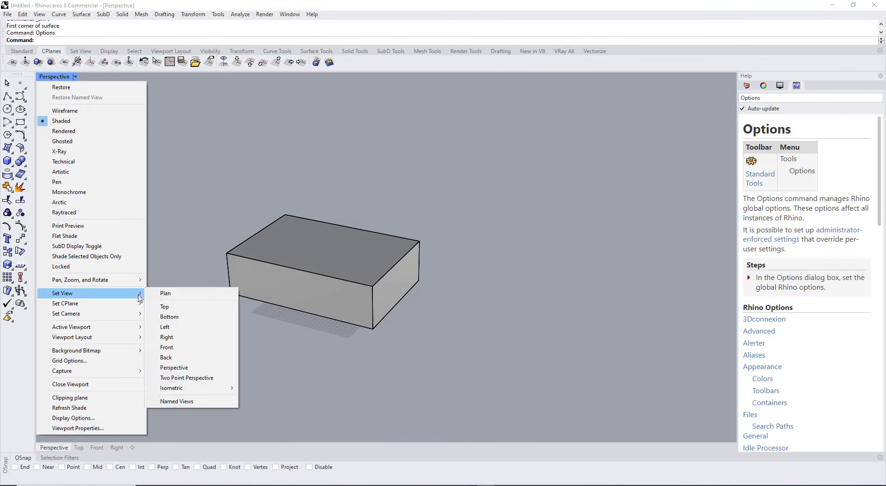
{"action": "left_click", "coordinate": [166, 306]}
{"action": "left_click", "coordinate": [55, 76]}
{"action": "mouse_move", "coordinate": [93, 294]}
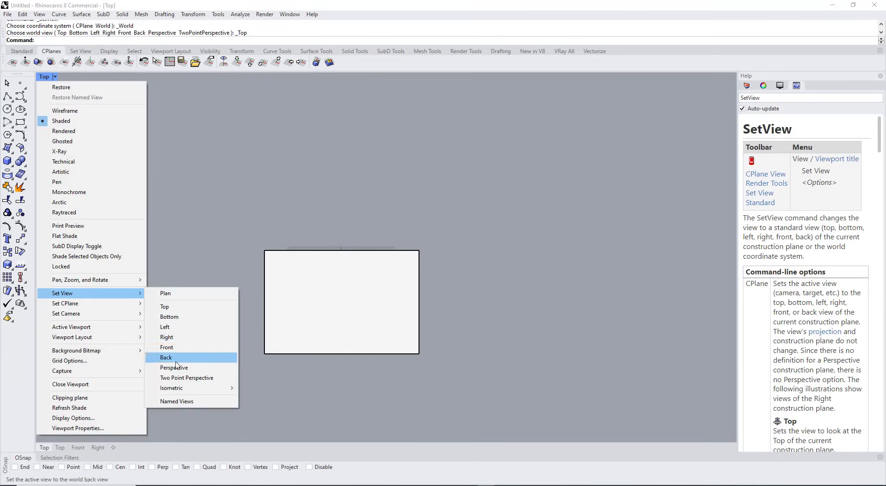
{"action": "left_click", "coordinate": [194, 367]}
- Show the four-viewport layout, maximize the Perspective viewport again, and look at the box from above
{"action": "double_click", "coordinate": [58, 80]}
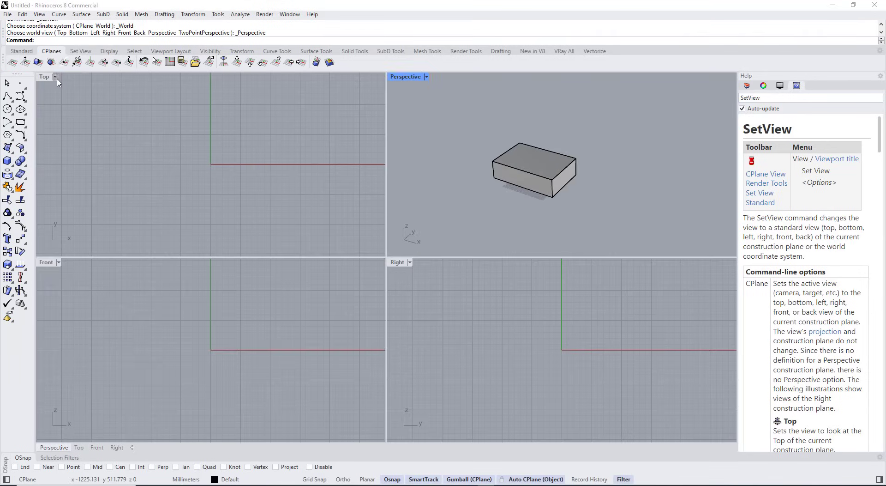
{"action": "double_click", "coordinate": [396, 77]}
{"action": "right_click_drag", "start_coordinate": [349, 237], "coordinate": [344, 259]}
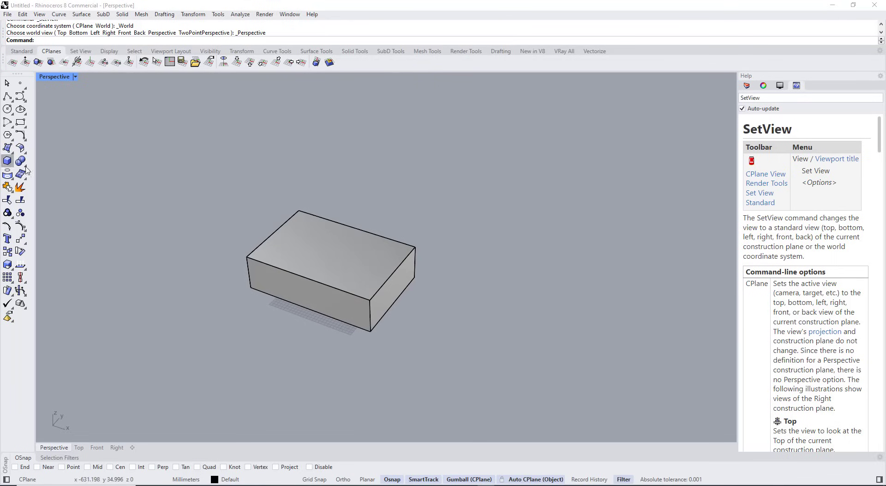
- Start moving the selected box with the End and Near object snaps off and approach its lower front corner
{"action": "left_click", "coordinate": [342, 282]}
{"action": "scroll", "coordinate": [370, 328], "scroll_direction": "up", "scroll_amount": 3}
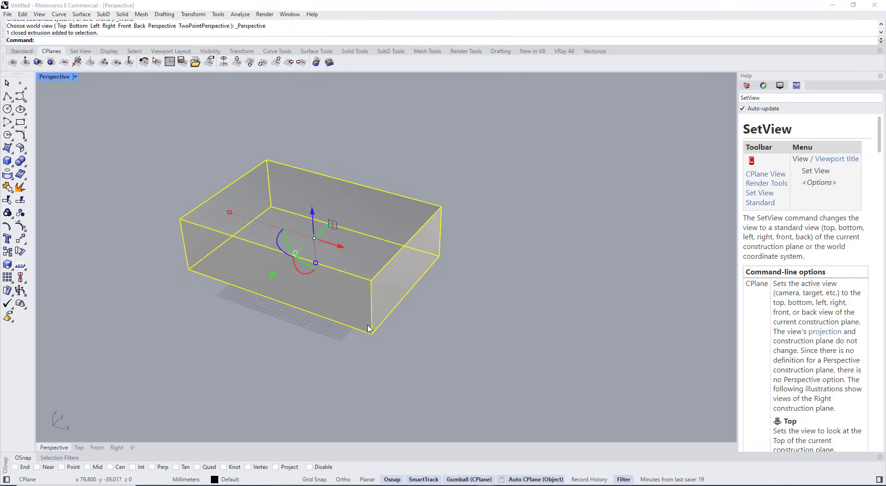
{"action": "type", "text": "Move"}
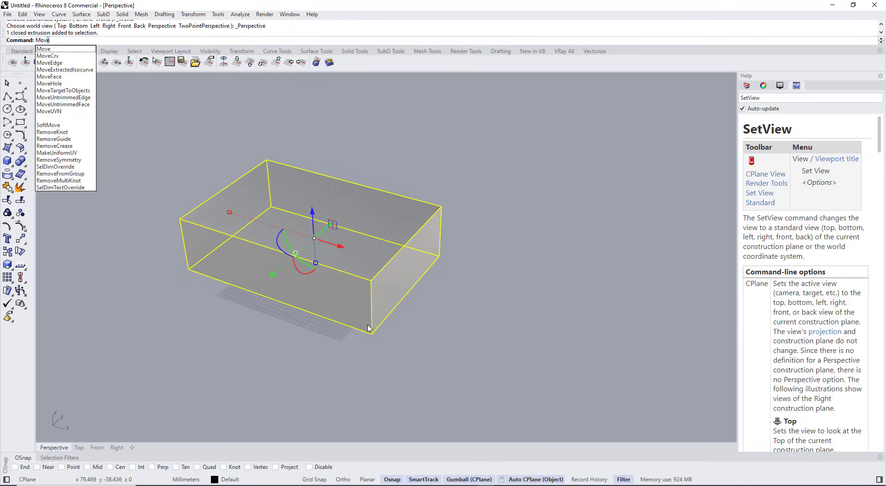
{"action": "key", "text": "Return"}
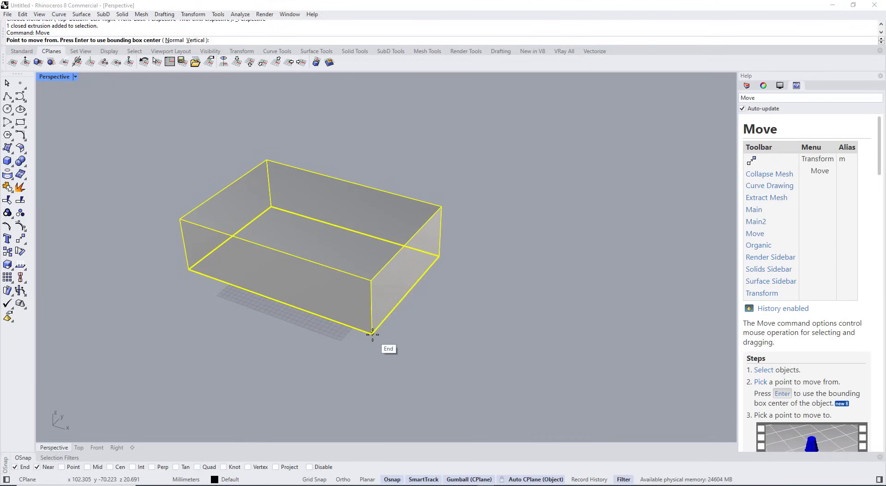
{"action": "left_click", "coordinate": [25, 468]}
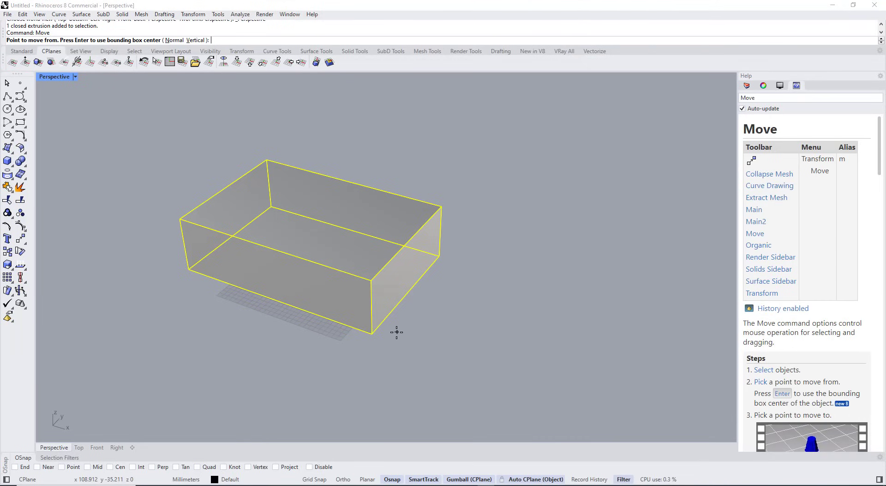
{"action": "scroll", "coordinate": [370, 333], "scroll_direction": "up", "scroll_amount": 8}
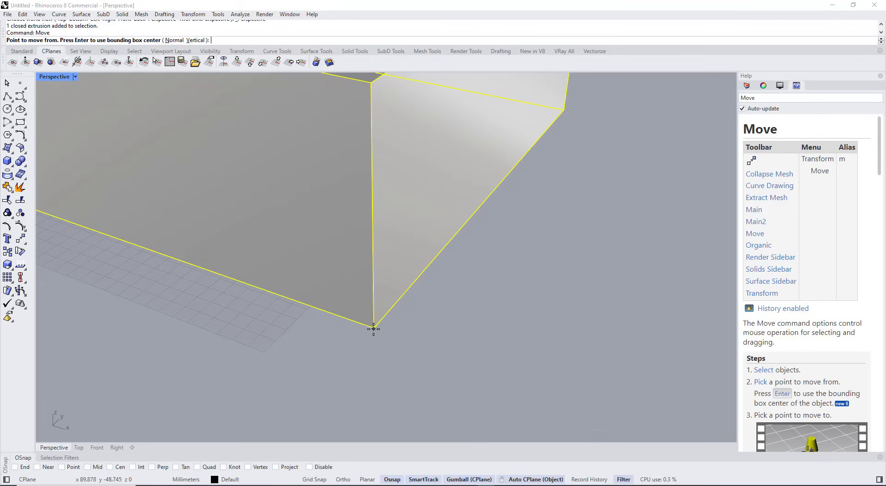
- Enable the End, Near, Point, Int, Perp, Tan, Knot and Vertex object snaps, leaving Disable off
{"action": "left_click", "coordinate": [25, 466]}
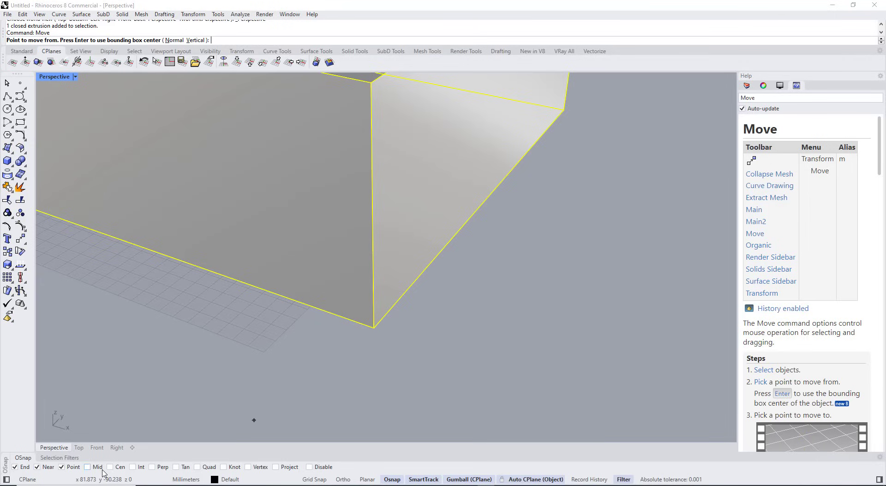
{"action": "left_click", "coordinate": [152, 467]}
{"action": "left_click", "coordinate": [176, 467]}
{"action": "left_click", "coordinate": [316, 467]}
{"action": "left_click", "coordinate": [310, 468]}
- Try to move the box from its lower front corner endpoint and deselect it
{"action": "left_click", "coordinate": [374, 327]}
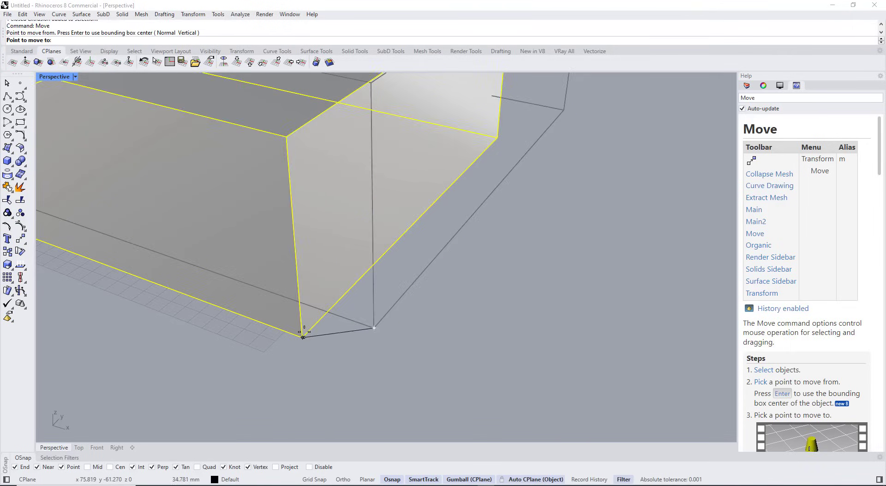
{"action": "left_click", "coordinate": [339, 314]}
{"action": "left_click", "coordinate": [294, 424]}
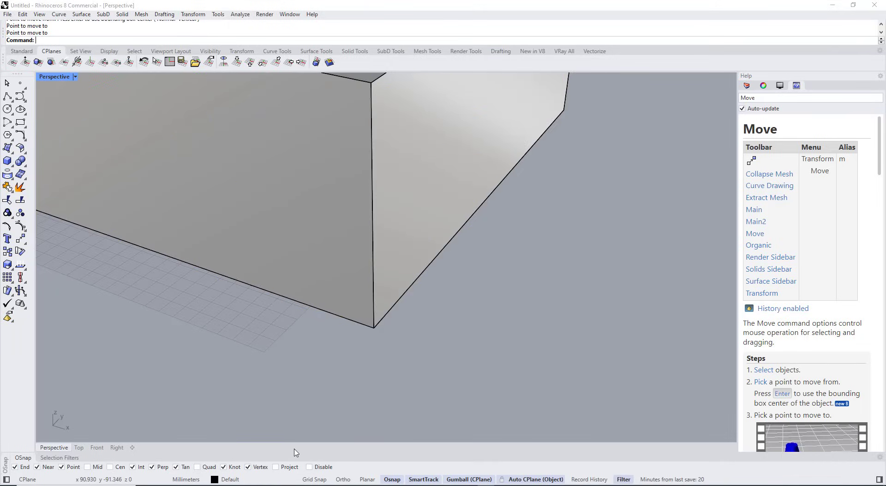
- Show the four viewports and maximize the Top viewport with the whole box in view
{"action": "scroll", "coordinate": [293, 419], "scroll_direction": "down", "scroll_amount": 6}
{"action": "double_click", "coordinate": [47, 79]}
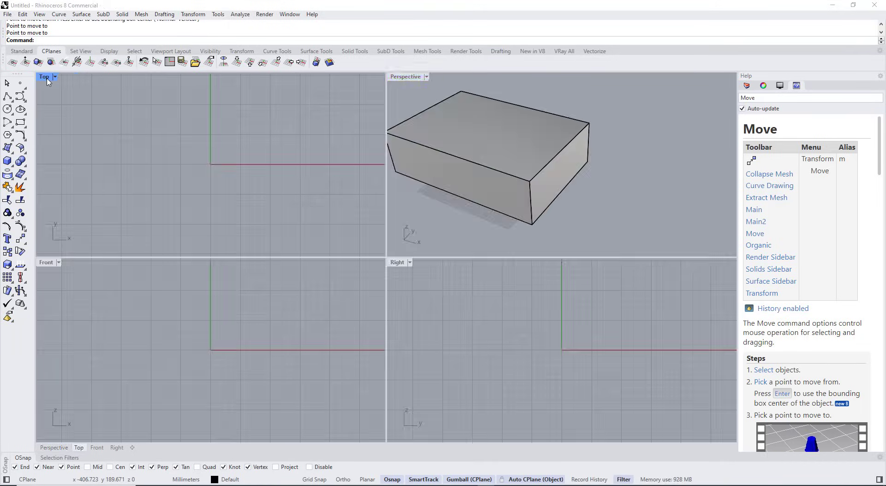
{"action": "double_click", "coordinate": [47, 78]}
{"action": "scroll", "coordinate": [246, 215], "scroll_direction": "down", "scroll_amount": 10}
- Draw an open polyline from the box's upper-right corner through freehand points to its lower-right corner, one outside point and its lower-left corner
{"action": "left_click", "coordinate": [20, 122]}
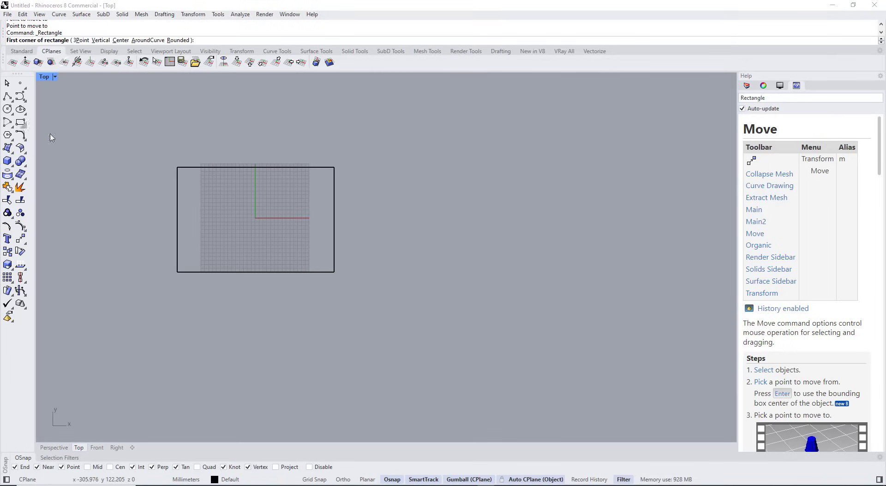
{"action": "scroll", "coordinate": [374, 157], "scroll_direction": "up", "scroll_amount": 3}
{"action": "left_click", "coordinate": [7, 96]}
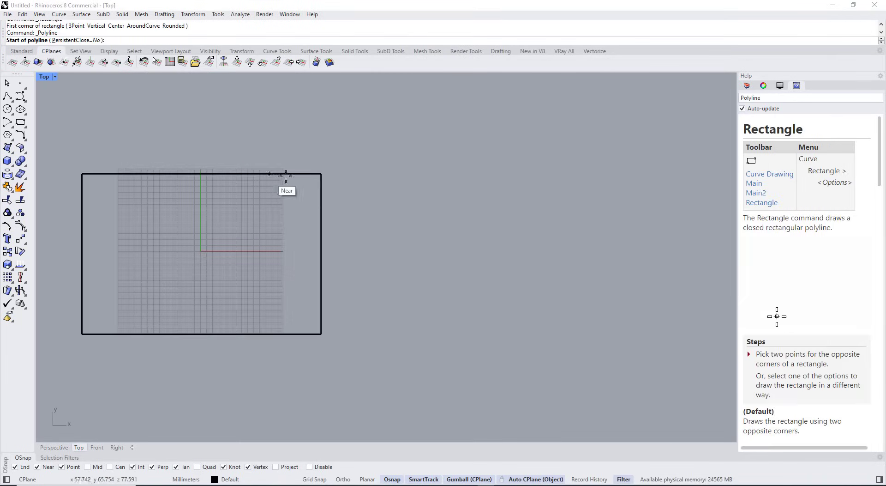
{"action": "left_click", "coordinate": [321, 174]}
{"action": "left_click", "coordinate": [267, 269]}
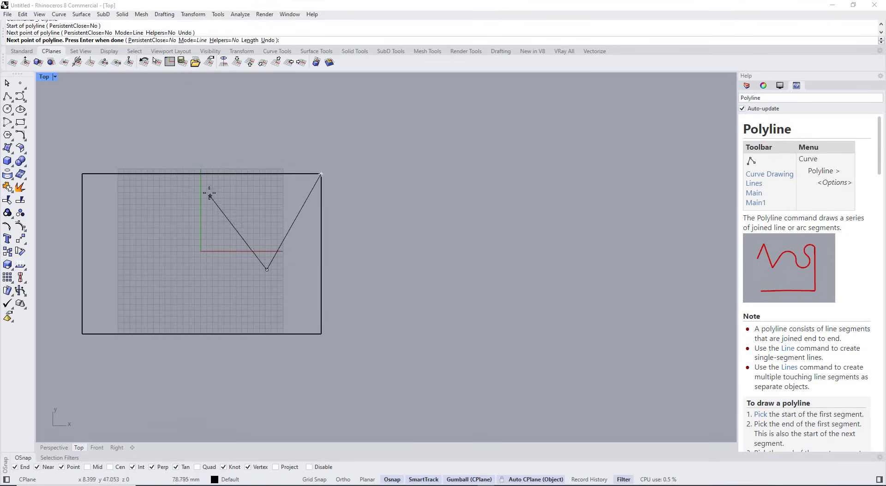
{"action": "left_click", "coordinate": [192, 206]}
{"action": "left_click", "coordinate": [214, 106]}
{"action": "left_click", "coordinate": [447, 134]}
{"action": "left_click", "coordinate": [481, 279]}
{"action": "left_click", "coordinate": [322, 333]}
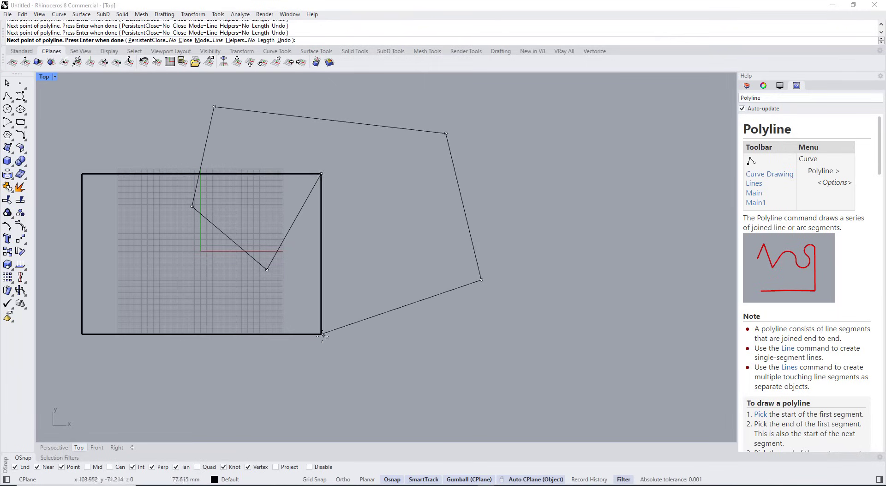
{"action": "left_click", "coordinate": [254, 406]}
{"action": "left_click", "coordinate": [83, 333]}
{"action": "key", "text": "Return"}
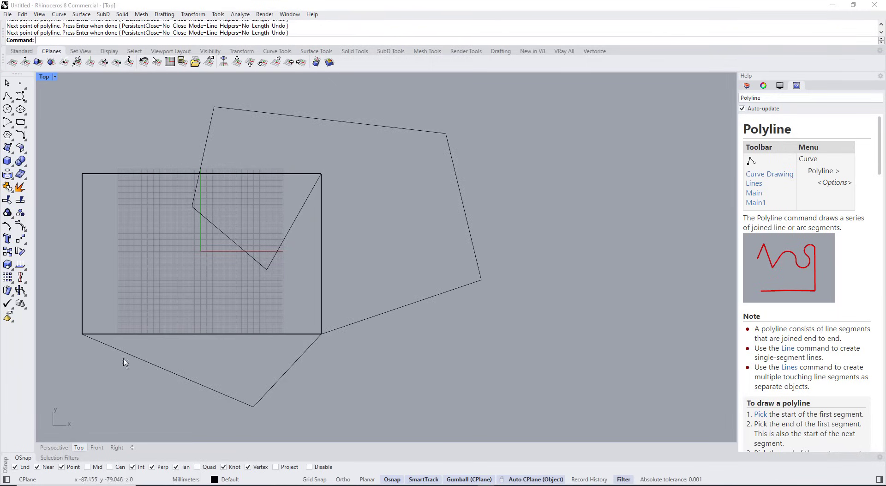
- Select the polyline and examine it around the box in the maximized Perspective viewport
{"action": "left_click", "coordinate": [165, 371]}
{"action": "scroll", "coordinate": [262, 236], "scroll_direction": "down", "scroll_amount": 2}
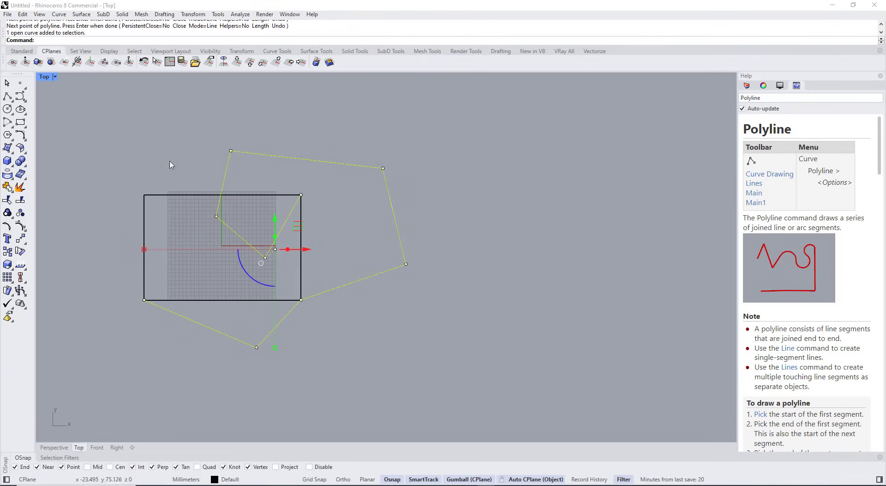
{"action": "double_click", "coordinate": [46, 79]}
{"action": "double_click", "coordinate": [418, 81]}
{"action": "right_click_drag", "start_coordinate": [422, 249], "coordinate": [397, 235]}
{"action": "key", "text": "Escape"}
{"action": "left_click", "coordinate": [474, 265]}
{"action": "right_click_drag", "start_coordinate": [456, 270], "coordinate": [368, 270]}
{"action": "scroll", "coordinate": [186, 157], "scroll_direction": "up", "scroll_amount": 6}
- Show the polyline's control points and examine from several angles how its ends meet the box corners
{"action": "key", "text": "F10"}
{"action": "left_click_drag", "start_coordinate": [196, 155], "coordinate": [226, 199]}
{"action": "left_click", "coordinate": [233, 171]}
{"action": "scroll", "coordinate": [245, 176], "scroll_direction": "up", "scroll_amount": 3}
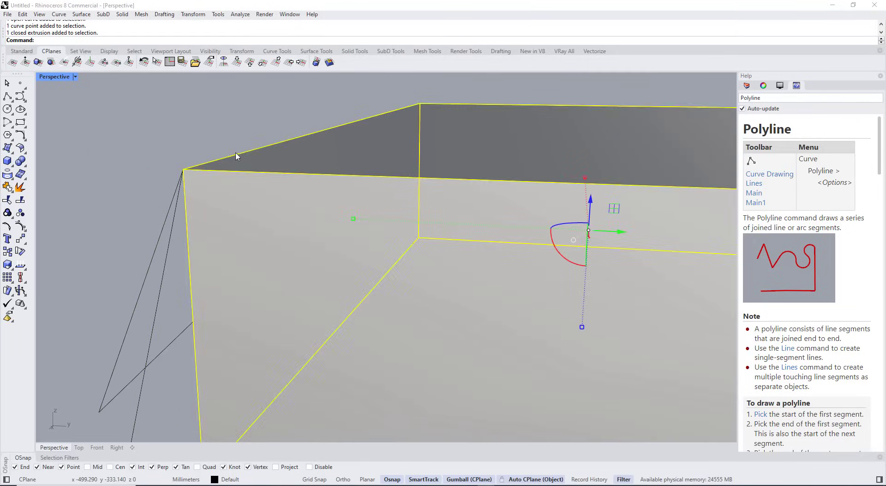
{"action": "left_click", "coordinate": [228, 142]}
{"action": "scroll", "coordinate": [218, 158], "scroll_direction": "down", "scroll_amount": 4}
{"action": "right_click_drag", "start_coordinate": [219, 158], "coordinate": [333, 210]}
{"action": "scroll", "coordinate": [332, 210], "scroll_direction": "down", "scroll_amount": 2}
{"action": "right_click_drag", "start_coordinate": [249, 213], "coordinate": [332, 216]}
{"action": "scroll", "coordinate": [326, 227], "scroll_direction": "down", "scroll_amount": 4}
{"action": "left_click", "coordinate": [468, 243]}
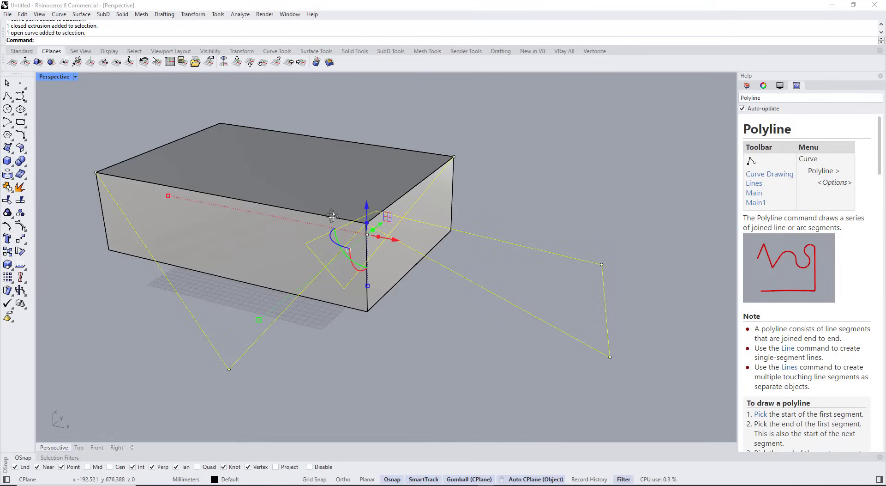
{"action": "right_click_drag", "start_coordinate": [200, 185], "coordinate": [196, 221]}
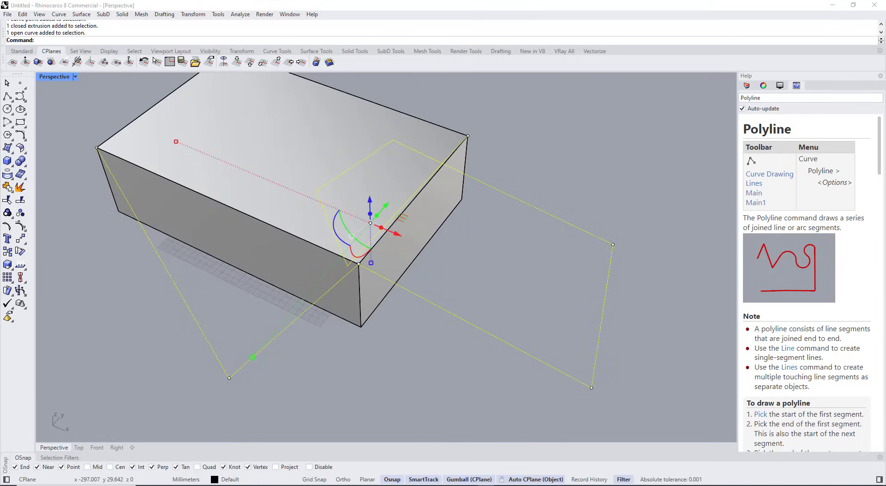
- Maximize the Top viewport, deselect the polyline, and turn on the Project object snap option
{"action": "double_click", "coordinate": [46, 81]}
{"action": "double_click", "coordinate": [46, 80]}
{"action": "left_click", "coordinate": [131, 199]}
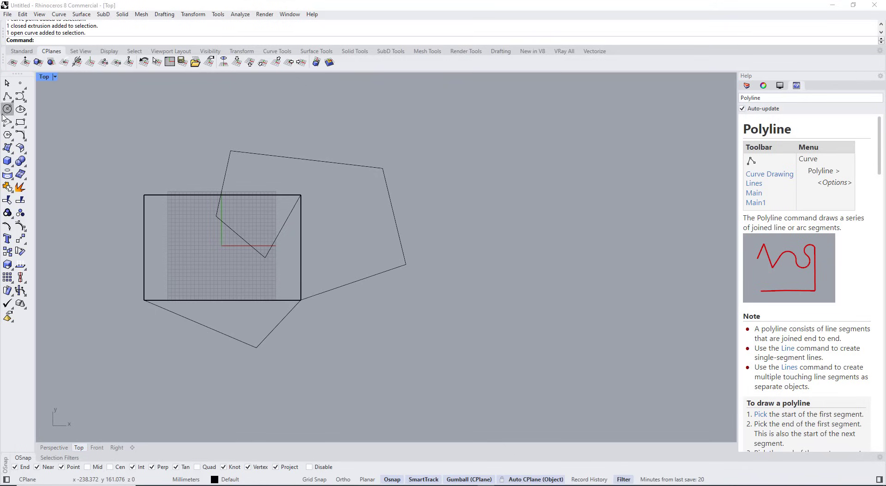
- Draw a second open polyline with Project on, snapping to three box corners and three edges, and finish with three freehand points below the box
{"action": "left_click", "coordinate": [6, 96]}
{"action": "left_click", "coordinate": [144, 195]}
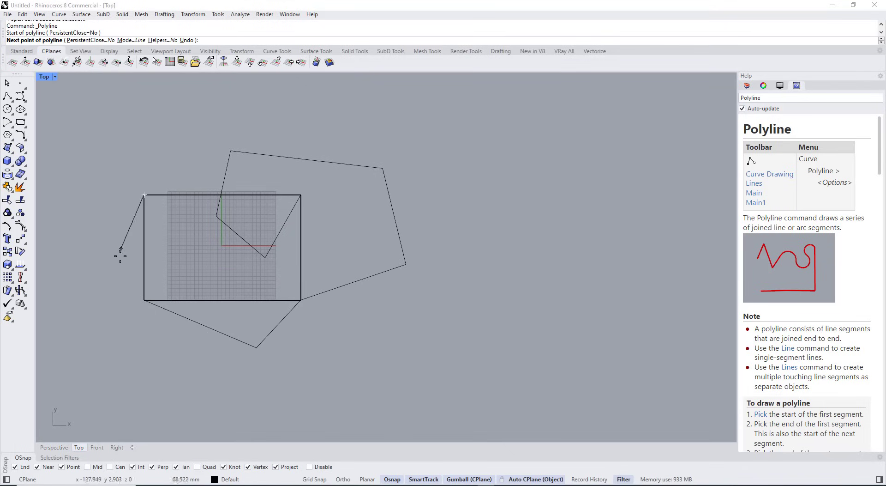
{"action": "left_click", "coordinate": [87, 279]}
{"action": "left_click", "coordinate": [144, 300]}
{"action": "left_click", "coordinate": [145, 234]}
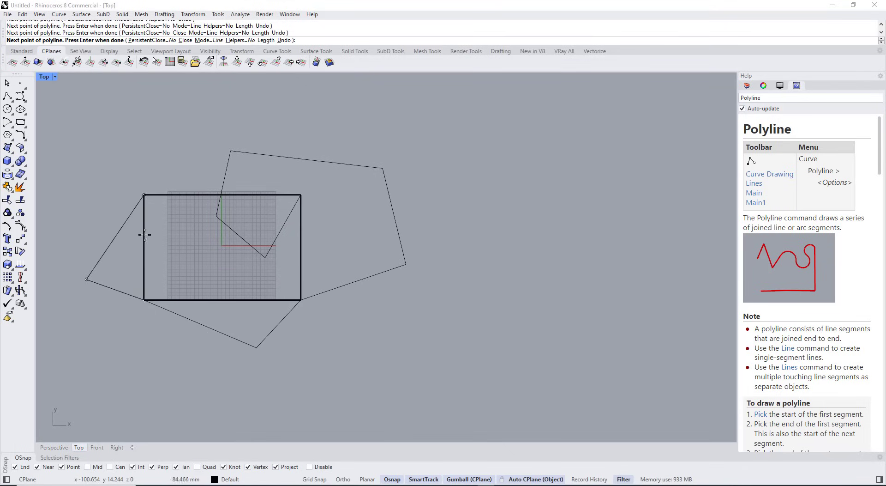
{"action": "left_click", "coordinate": [191, 195]}
{"action": "left_click", "coordinate": [301, 256]}
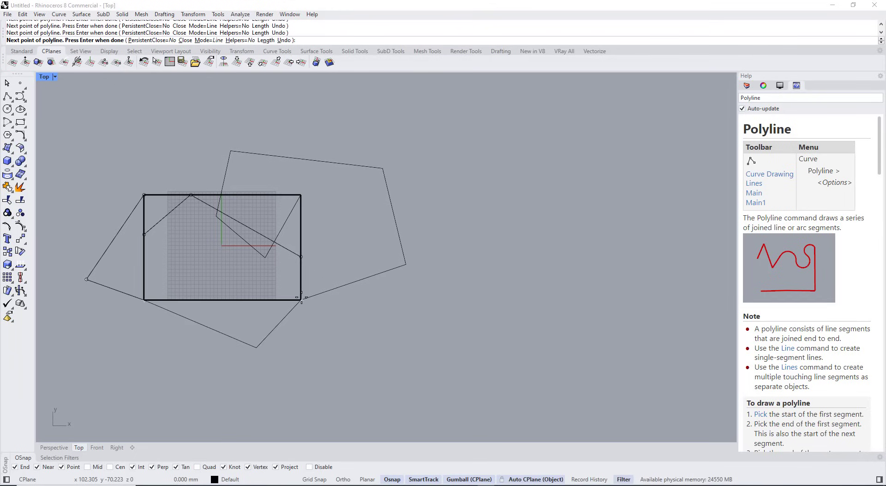
{"action": "left_click", "coordinate": [301, 300]}
{"action": "left_click", "coordinate": [179, 393]}
{"action": "left_click", "coordinate": [87, 335]}
{"action": "left_click", "coordinate": [125, 316]}
{"action": "key", "text": "Return"}
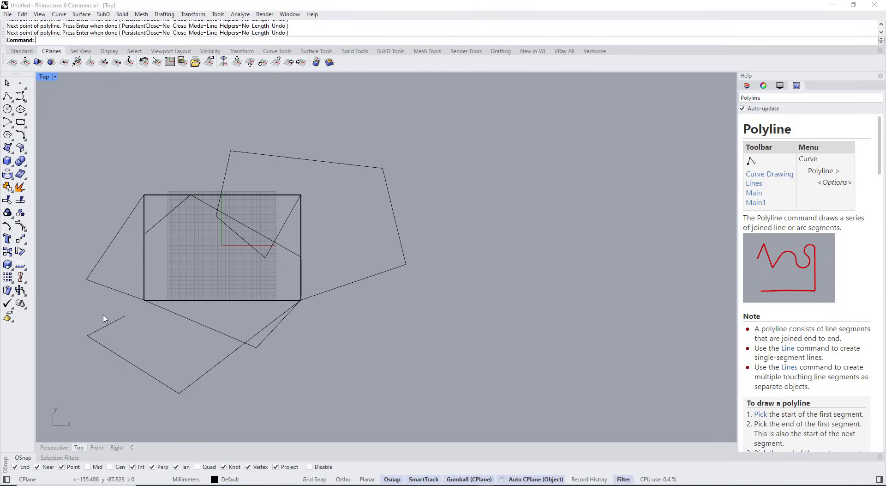
- Select the second polyline and examine how it lies relative to the box in the maximized Perspective viewport, and deselect it
{"action": "left_click", "coordinate": [139, 290]}
{"action": "double_click", "coordinate": [48, 79]}
{"action": "double_click", "coordinate": [397, 76]}
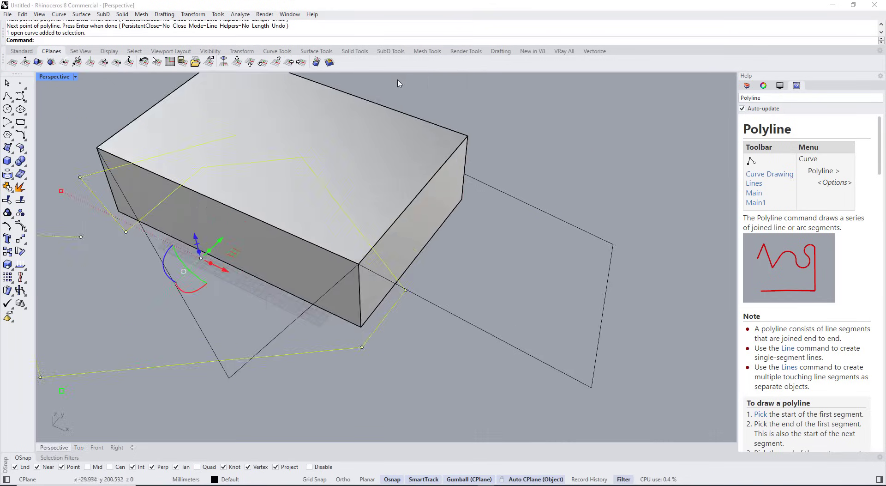
{"action": "scroll", "coordinate": [345, 269], "scroll_direction": "down", "scroll_amount": 3}
{"action": "scroll", "coordinate": [345, 269], "scroll_direction": "up", "scroll_amount": 5}
{"action": "right_click_drag", "start_coordinate": [345, 269], "coordinate": [400, 312]}
{"action": "scroll", "coordinate": [394, 287], "scroll_direction": "down", "scroll_amount": 5}
{"action": "scroll", "coordinate": [280, 208], "scroll_direction": "up", "scroll_amount": 6}
{"action": "right_click_drag", "start_coordinate": [302, 281], "coordinate": [422, 224]}
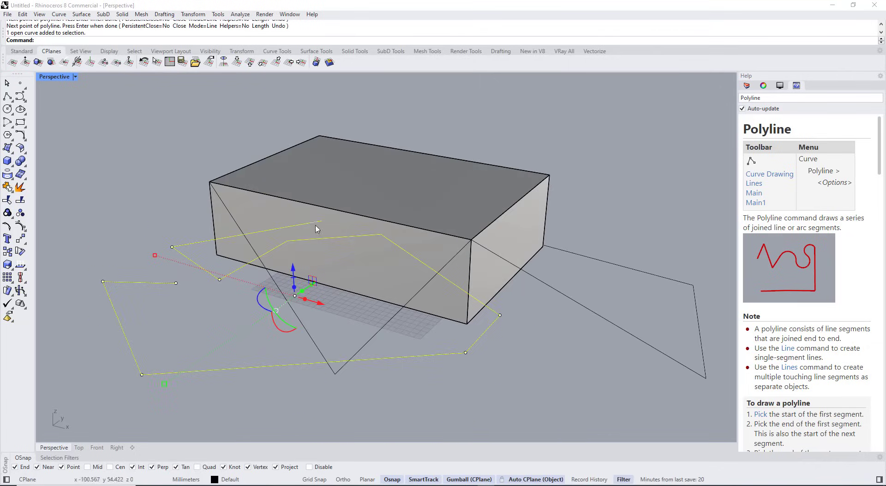
{"action": "right_click_drag", "start_coordinate": [276, 247], "coordinate": [324, 255]}
{"action": "scroll", "coordinate": [324, 254], "scroll_direction": "down", "scroll_amount": 5}
{"action": "left_click", "coordinate": [448, 355]}
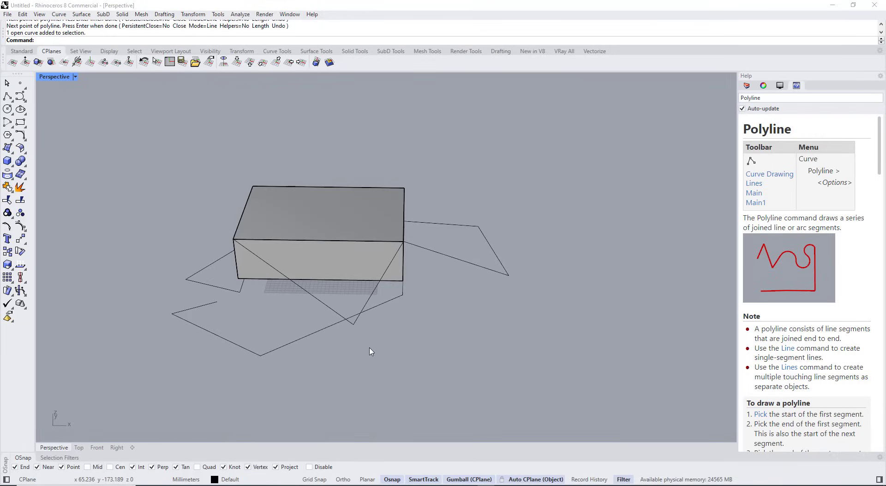
{"action": "right_click_drag", "start_coordinate": [372, 351], "coordinate": [385, 382]}
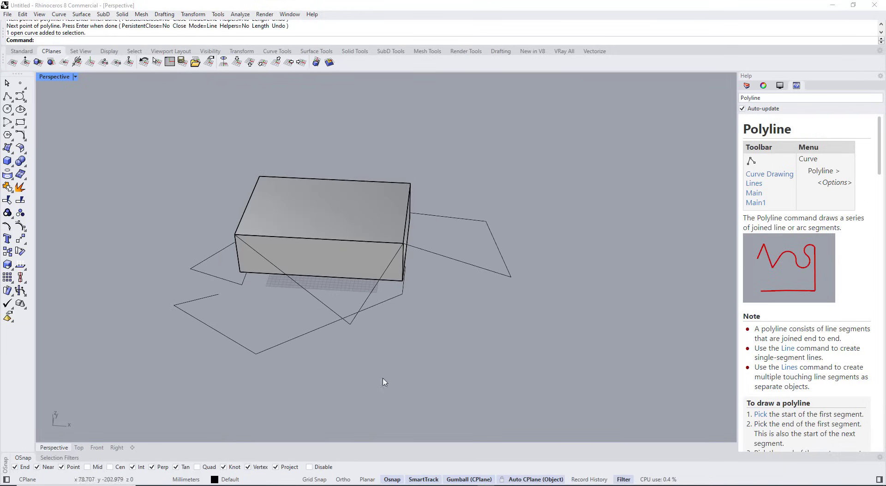
- Turn off SmartTrack and draw a short single-segment polyline in front of the box, starting on the second polyline
{"action": "left_click", "coordinate": [428, 480]}
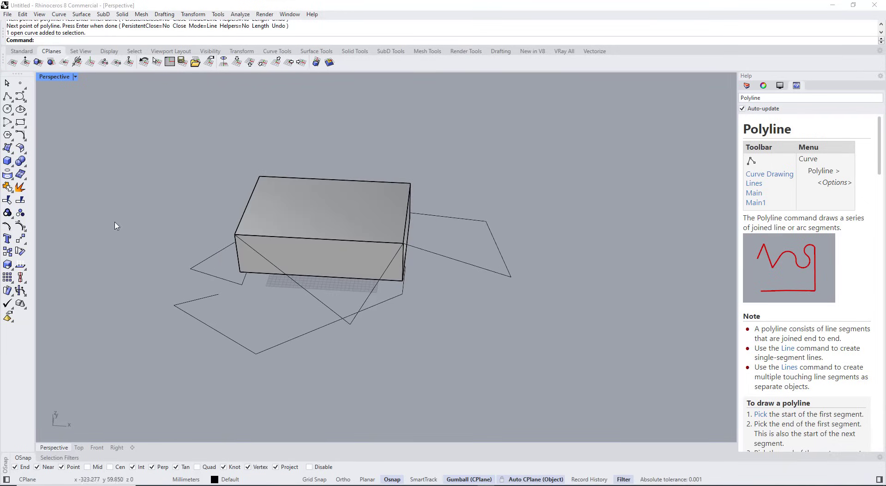
{"action": "left_click", "coordinate": [8, 97]}
{"action": "right_click_drag", "start_coordinate": [203, 226], "coordinate": [242, 290]}
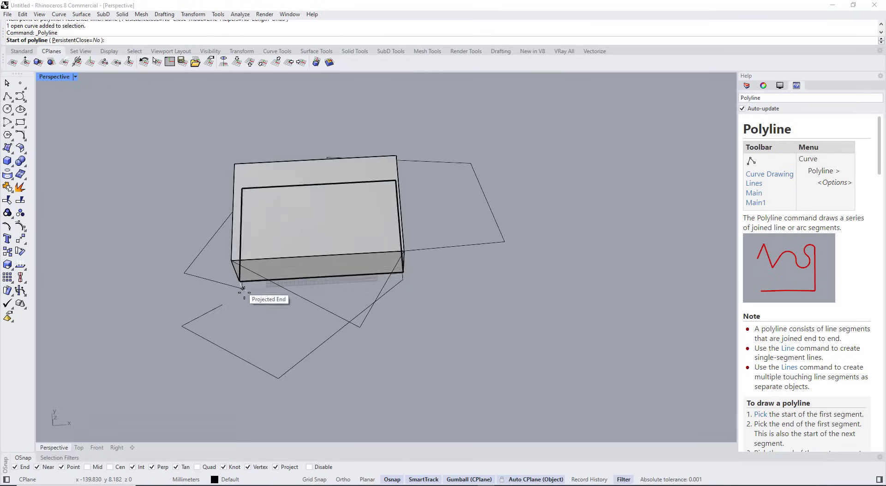
{"action": "left_click", "coordinate": [320, 347]}
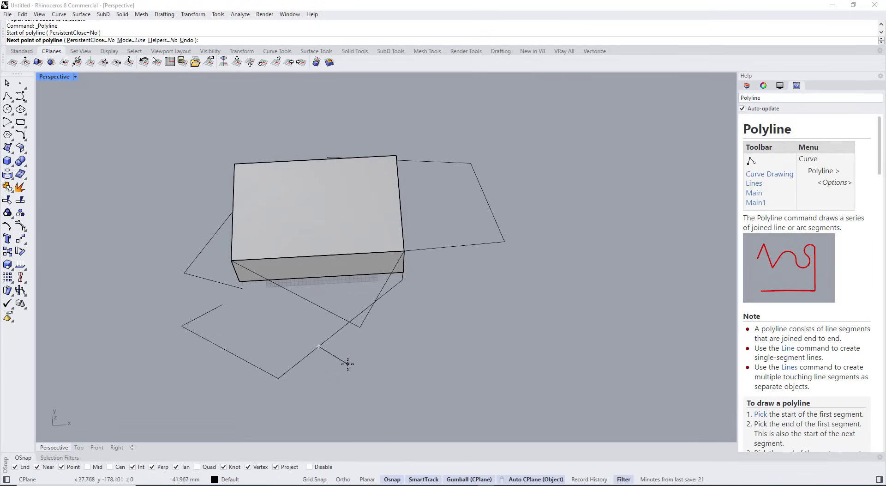
{"action": "right_click_drag", "start_coordinate": [348, 363], "coordinate": [329, 342]}
{"action": "left_click", "coordinate": [395, 379]}
{"action": "right_click", "coordinate": [390, 399]}
- Review the SmartTrack and Guides options and close them without changes
{"action": "right_click", "coordinate": [401, 297]}
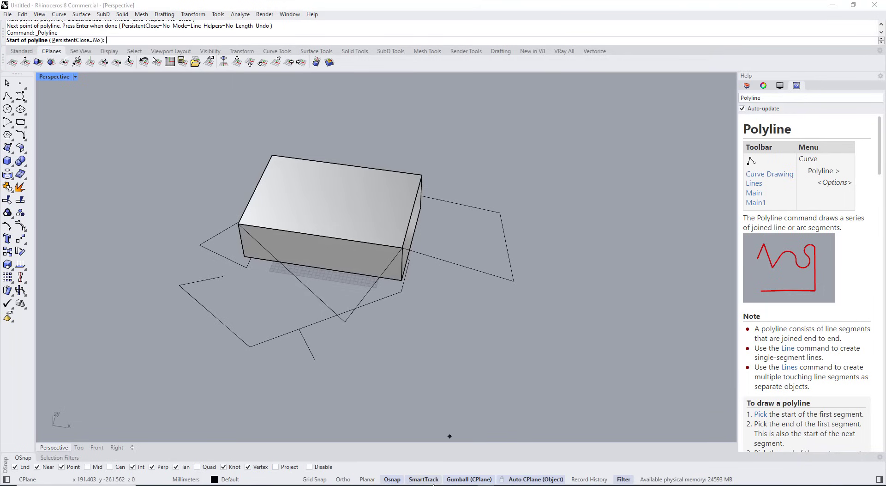
{"action": "right_click", "coordinate": [431, 478]}
{"action": "left_click", "coordinate": [451, 475]}
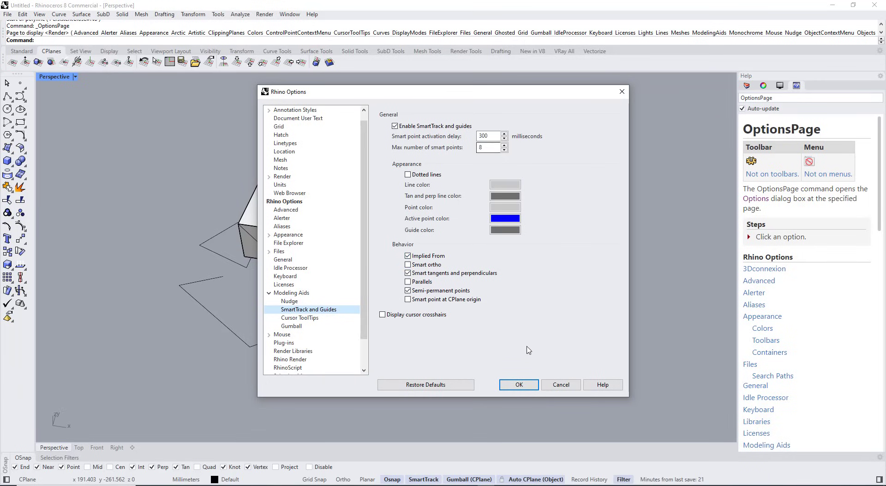
{"action": "left_click", "coordinate": [556, 387]}
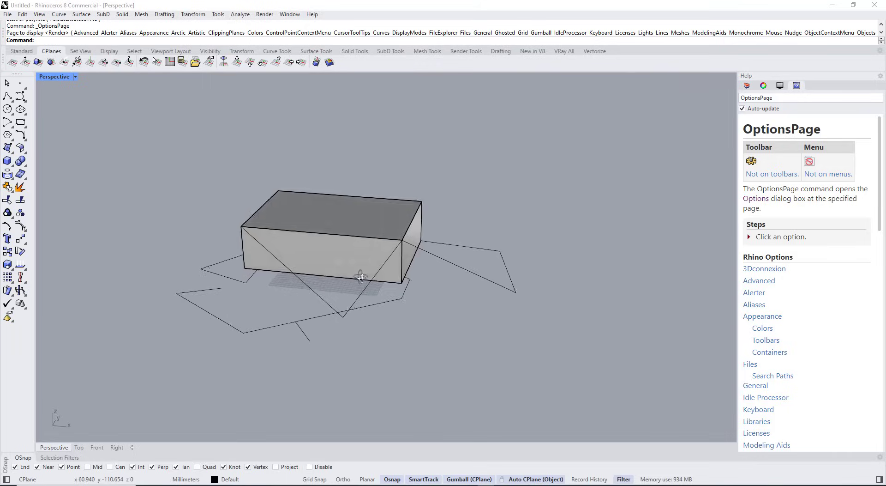
- Delete the three polylines around the box
{"action": "right_click_drag", "start_coordinate": [361, 277], "coordinate": [374, 313]}
{"action": "left_click_drag", "start_coordinate": [375, 370], "coordinate": [272, 301]}
{"action": "key", "text": "Delete"}
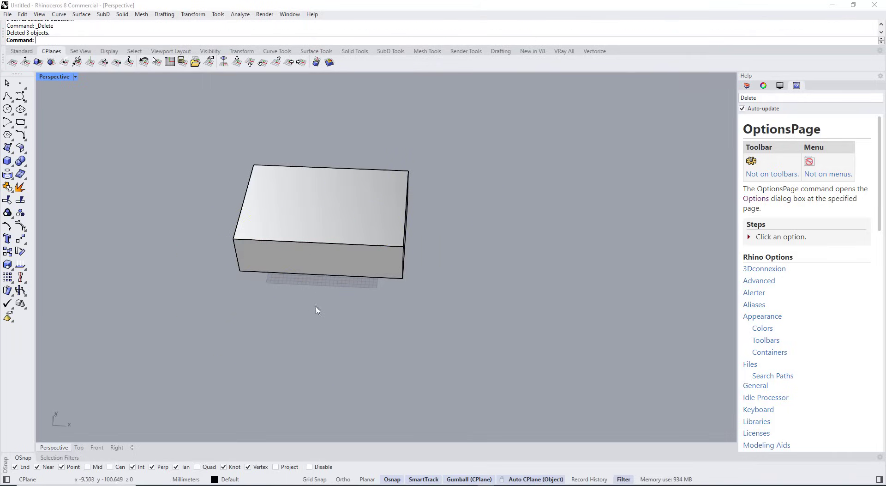
{"action": "right_click_drag", "start_coordinate": [317, 306], "coordinate": [330, 263]}
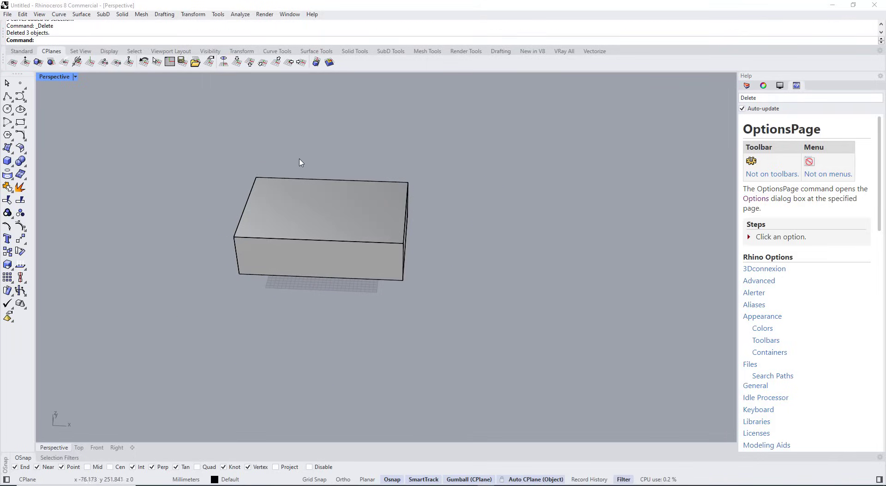
{"action": "right_click_drag", "start_coordinate": [270, 168], "coordinate": [283, 175]}
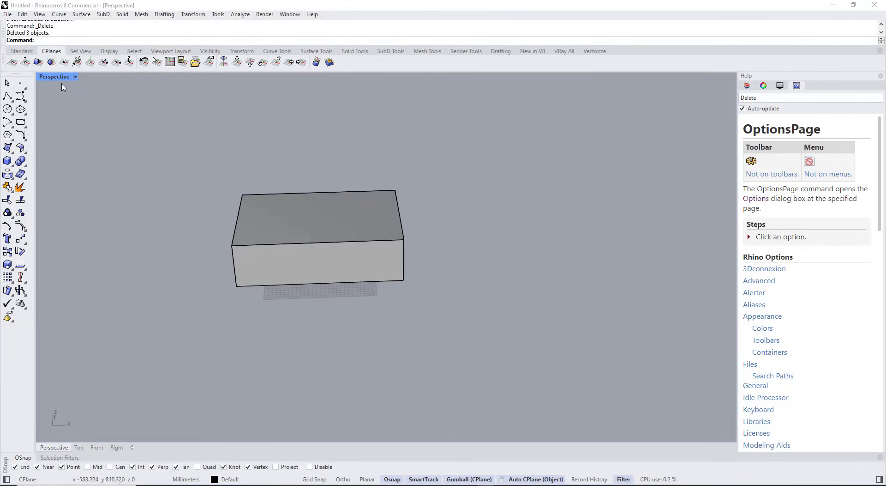
{"action": "right_click_drag", "start_coordinate": [317, 214], "coordinate": [245, 242]}
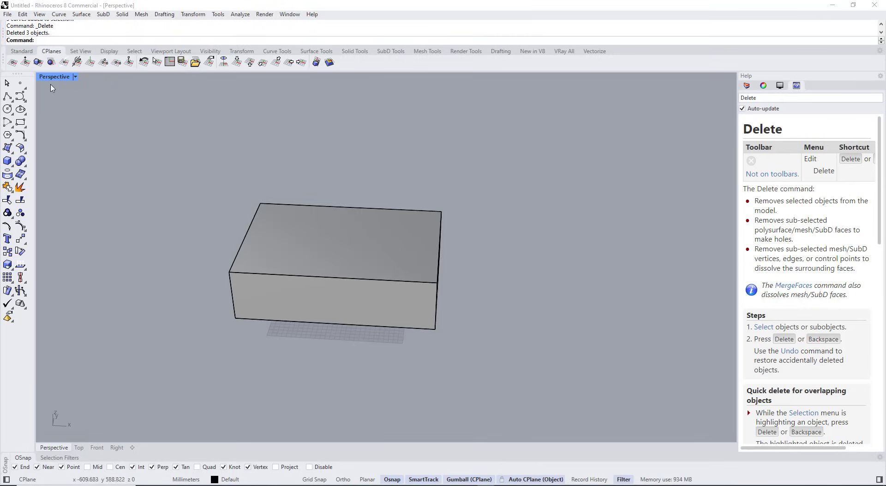
{"action": "right_click_drag", "start_coordinate": [217, 116], "coordinate": [293, 162]}
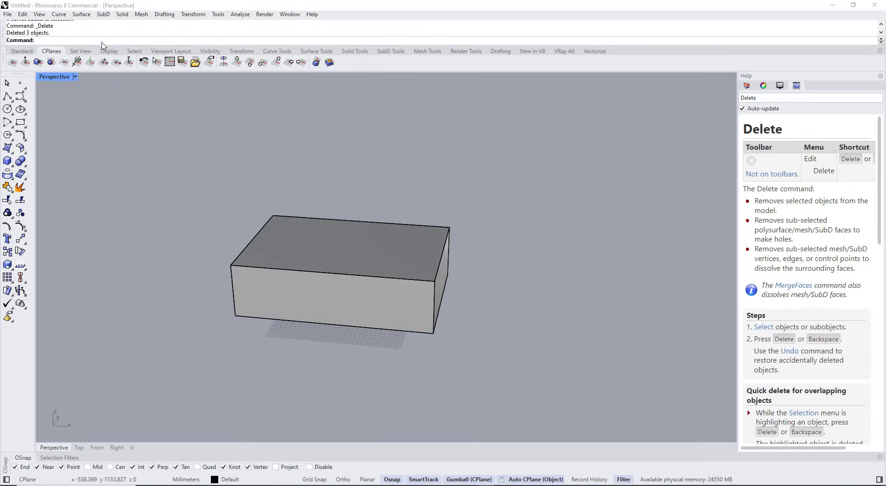
- Look through the toolsets from Set View to Mesh Tools, and return to the Solid Tools set
{"action": "left_click", "coordinate": [81, 51]}
{"action": "left_click", "coordinate": [118, 52]}
{"action": "left_click", "coordinate": [138, 52]}
{"action": "left_click", "coordinate": [175, 52]}
{"action": "left_click", "coordinate": [216, 52]}
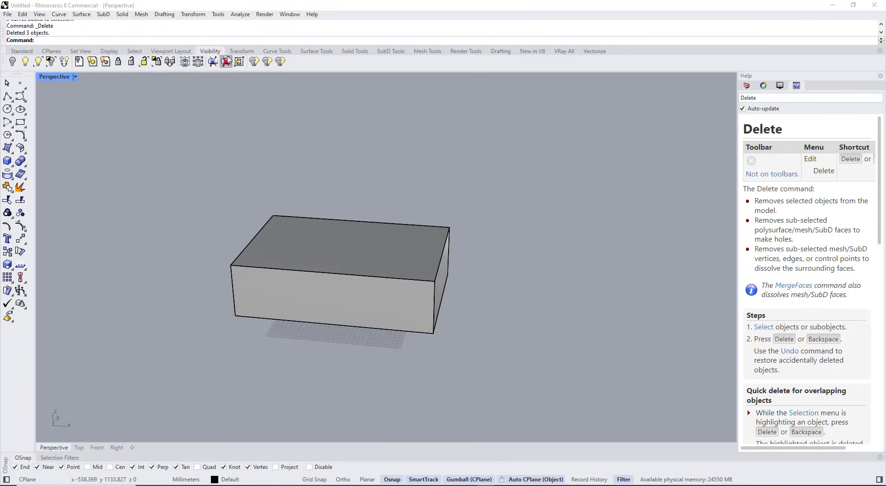
{"action": "left_click", "coordinate": [253, 52]}
{"action": "left_click", "coordinate": [282, 52]}
{"action": "left_click", "coordinate": [318, 52]}
{"action": "left_click", "coordinate": [352, 52]}
{"action": "left_click", "coordinate": [384, 52]}
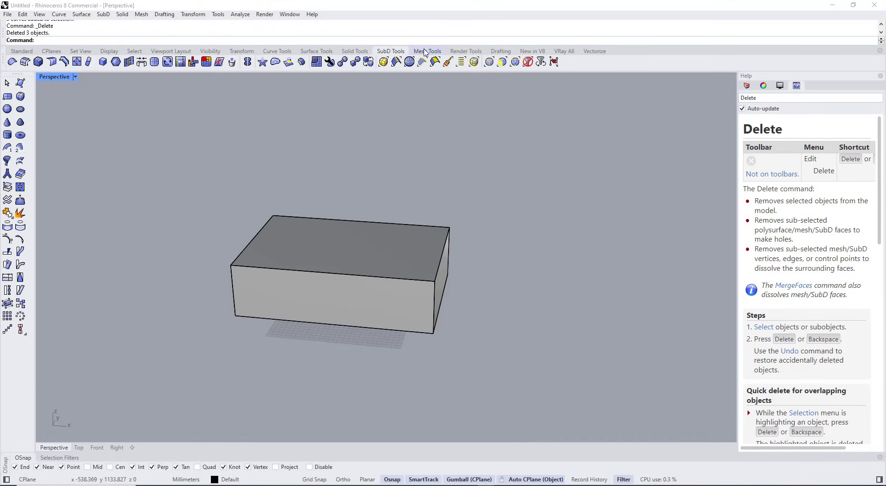
{"action": "left_click", "coordinate": [426, 52]}
{"action": "left_click", "coordinate": [355, 51]}
{"action": "right_click_drag", "start_coordinate": [273, 169], "coordinate": [213, 104]}
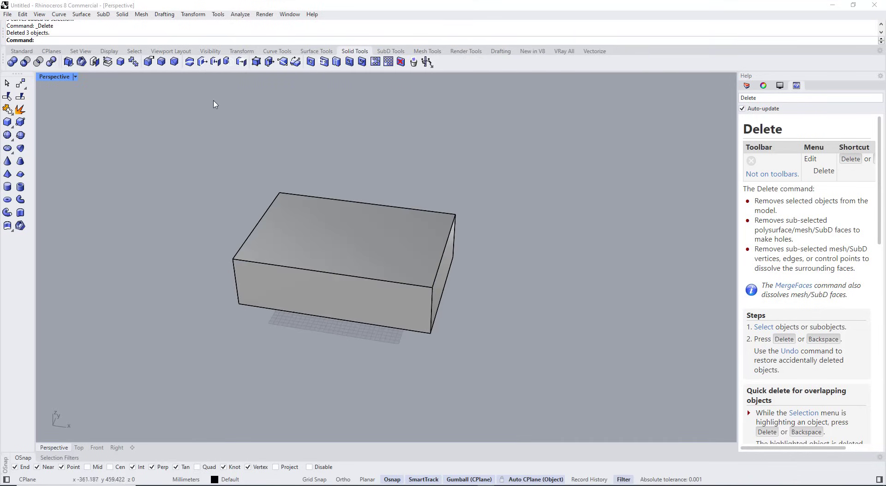
- Compare the side tools offered by the Standard, Curve, Surface, Solid, SubD and Mesh toolsets
{"action": "left_click", "coordinate": [31, 52]}
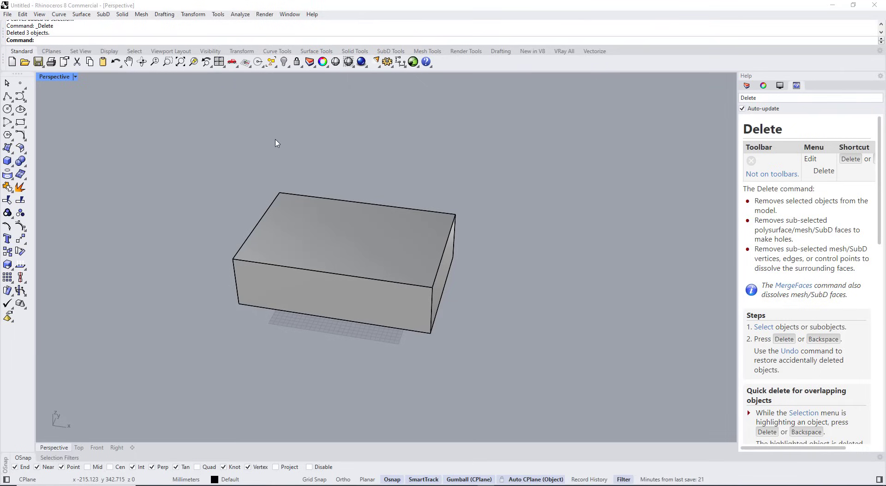
{"action": "left_click", "coordinate": [273, 52]}
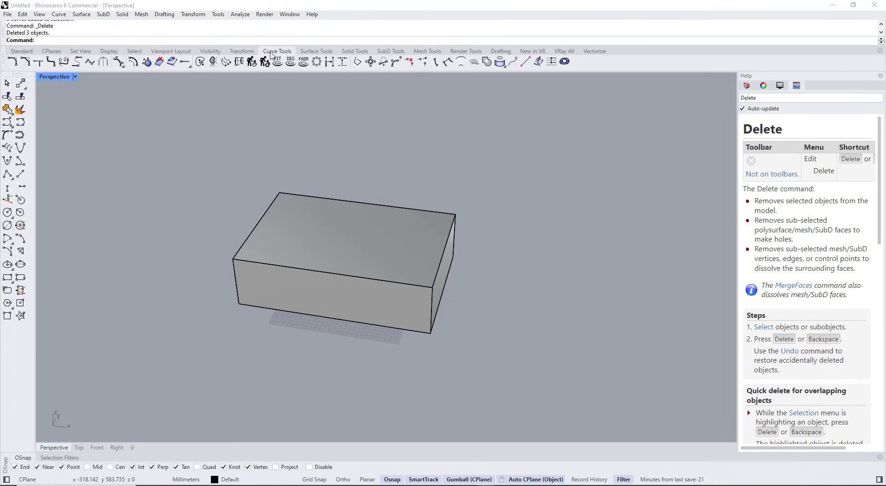
{"action": "left_click", "coordinate": [314, 52]}
{"action": "left_click", "coordinate": [347, 52]}
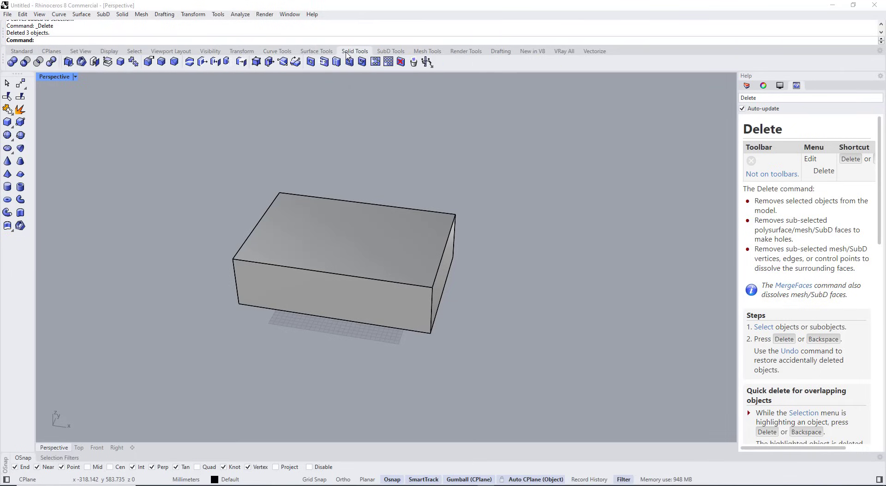
{"action": "left_click", "coordinate": [385, 52]}
{"action": "left_click", "coordinate": [427, 51]}
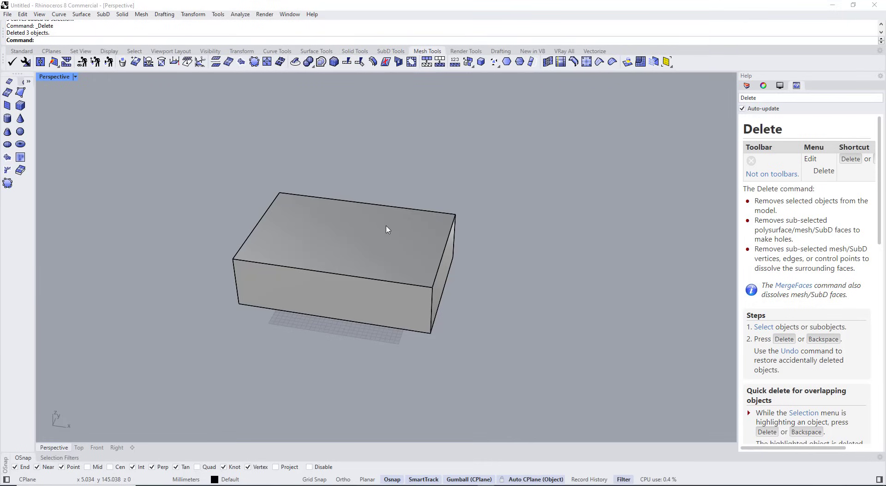
{"action": "scroll", "coordinate": [295, 162], "scroll_direction": "up", "scroll_amount": 2}
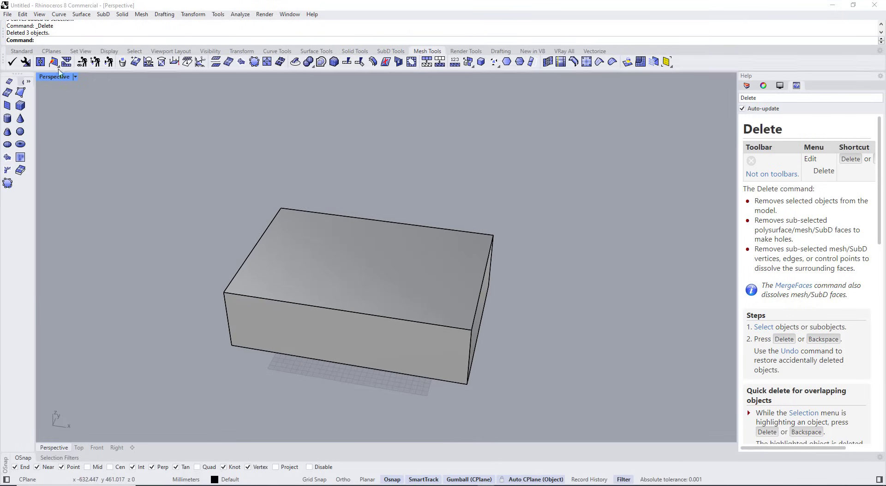
- Review the CPlanes, Surface, Curve and Transform toolsets, and restore the Standard set
{"action": "left_click", "coordinate": [58, 51]}
{"action": "left_click", "coordinate": [315, 51]}
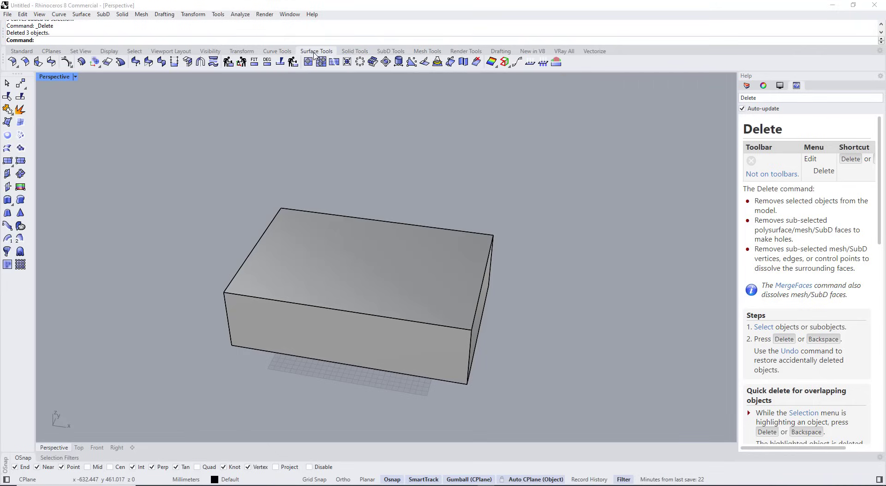
{"action": "left_click", "coordinate": [346, 51]}
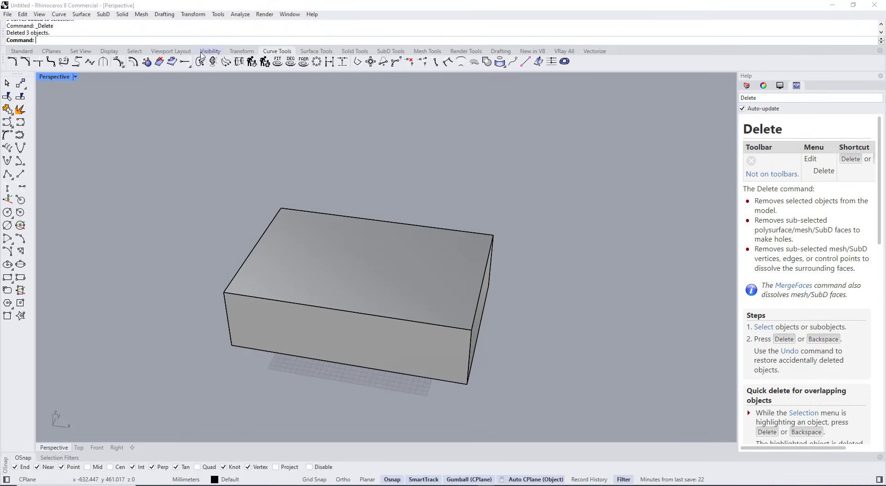
{"action": "left_click", "coordinate": [241, 51]}
{"action": "left_click", "coordinate": [26, 51]}
- Select one short top edge of the box as a sub-object and raise it vertically with the Gumball so the top slopes
{"action": "right_click_drag", "start_coordinate": [267, 200], "coordinate": [274, 201]}
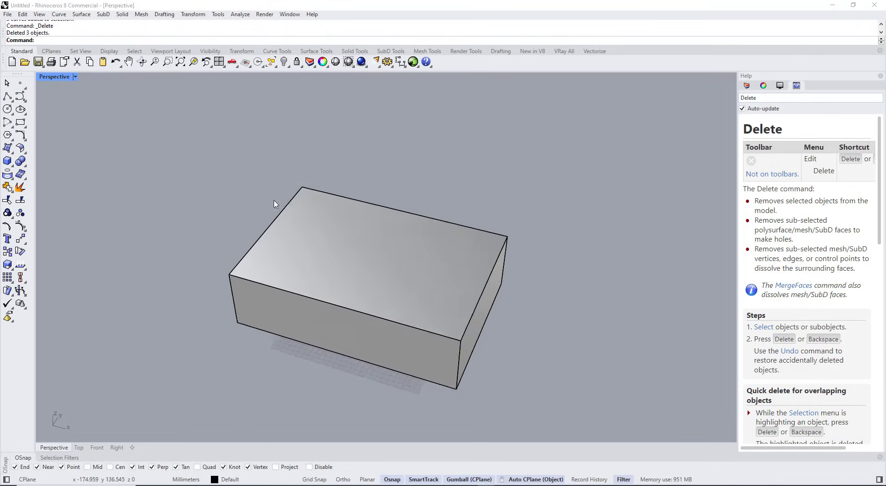
{"action": "scroll", "coordinate": [224, 272], "scroll_direction": "down", "scroll_amount": 4}
{"action": "right_click_drag", "start_coordinate": [268, 239], "coordinate": [261, 248]}
{"action": "scroll", "coordinate": [261, 251], "scroll_direction": "up", "scroll_amount": 4}
{"action": "left_click", "coordinate": [262, 260], "text": "ctrl+shift"}
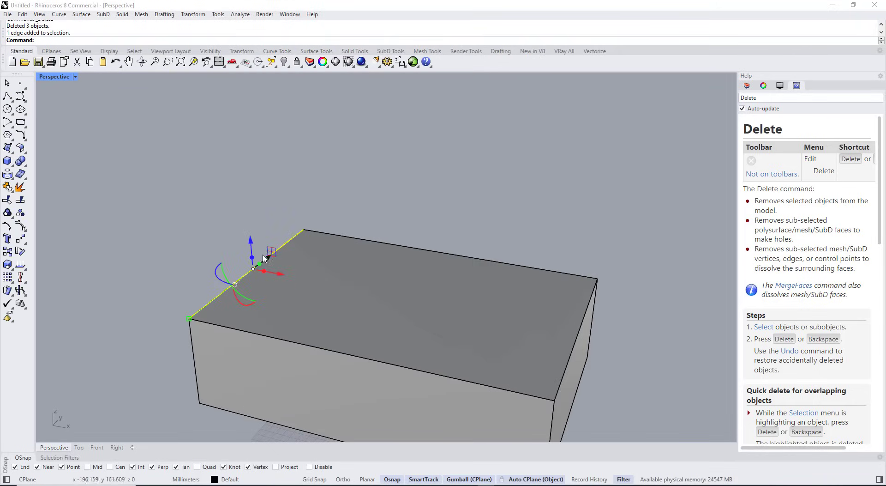
{"action": "left_click_drag", "start_coordinate": [250, 234], "coordinate": [298, 188]}
{"action": "scroll", "coordinate": [269, 237], "scroll_direction": "down", "scroll_amount": 3}
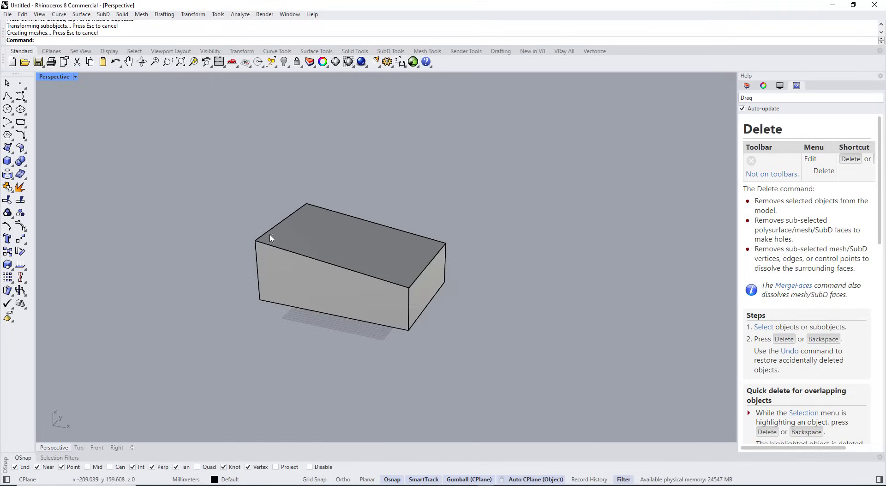
{"action": "scroll", "coordinate": [323, 234], "scroll_direction": "up", "scroll_amount": 2}
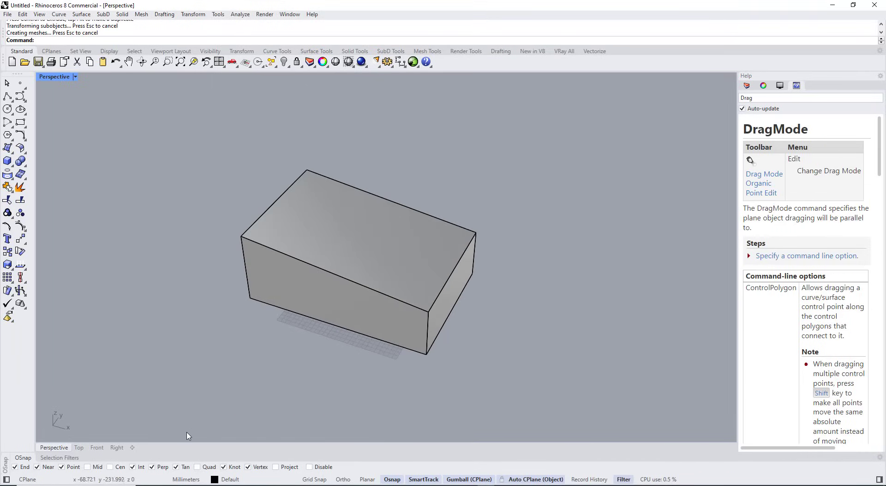
- Examine the selection filter options, and return to the object snap options
{"action": "left_click", "coordinate": [64, 460]}
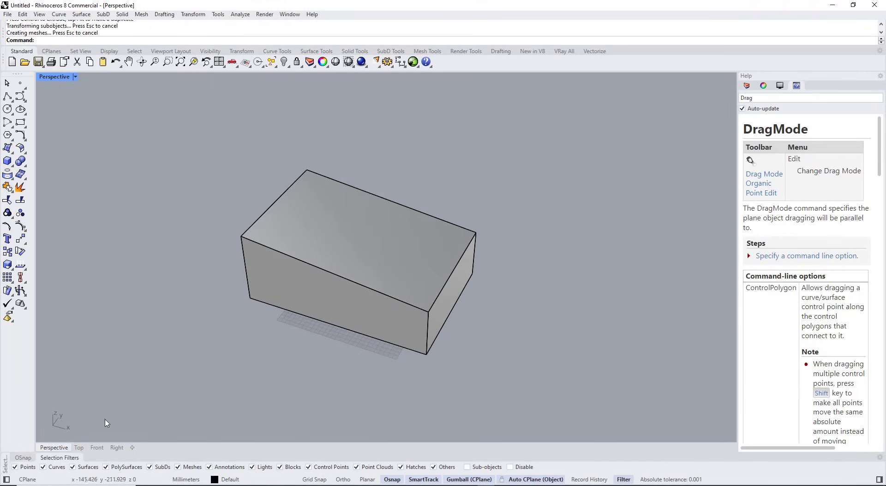
{"action": "right_click_drag", "start_coordinate": [172, 386], "coordinate": [178, 347]}
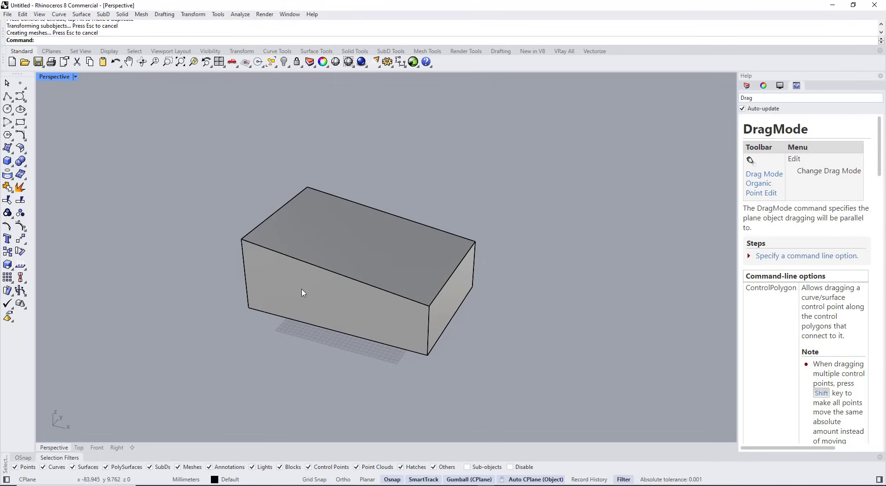
{"action": "left_click", "coordinate": [23, 458]}
- Select the box's top face as a sub-object and raise it vertically with the Gumball to make the box taller
{"action": "scroll", "coordinate": [295, 283], "scroll_direction": "up", "scroll_amount": 3}
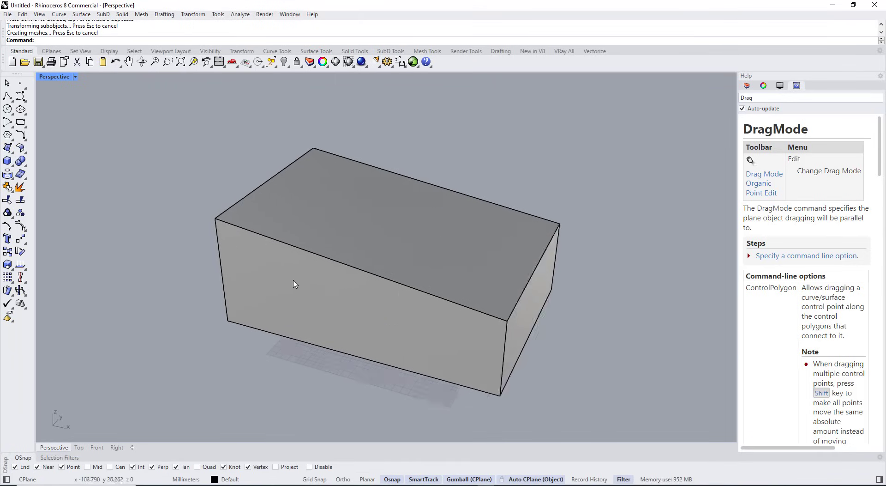
{"action": "scroll", "coordinate": [511, 301], "scroll_direction": "up", "scroll_amount": 3}
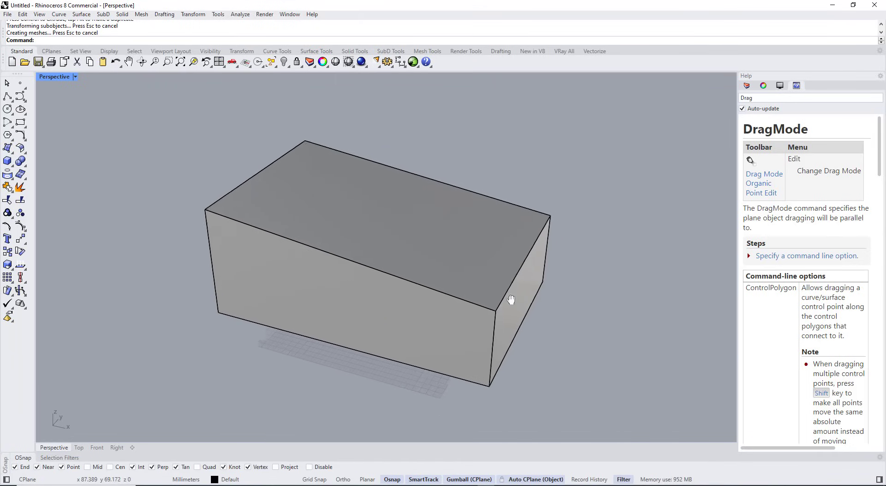
{"action": "scroll", "coordinate": [462, 296], "scroll_direction": "down", "scroll_amount": 5}
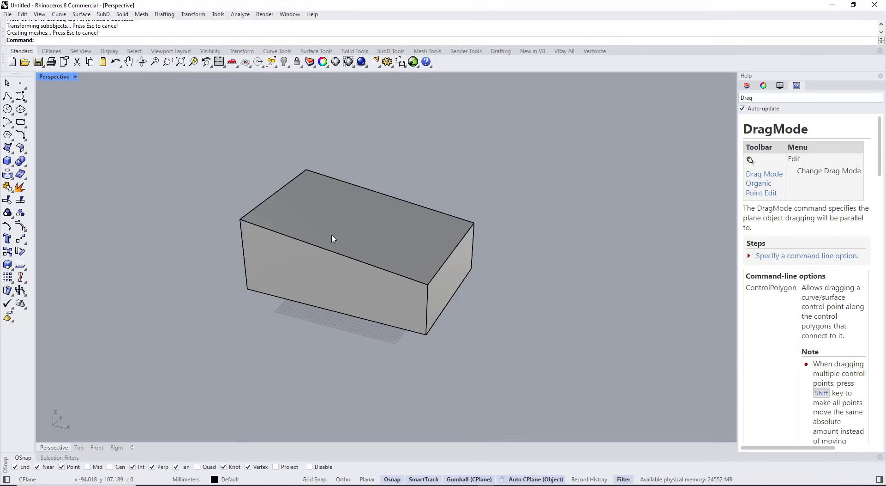
{"action": "key", "text": "ctrl+shift"}
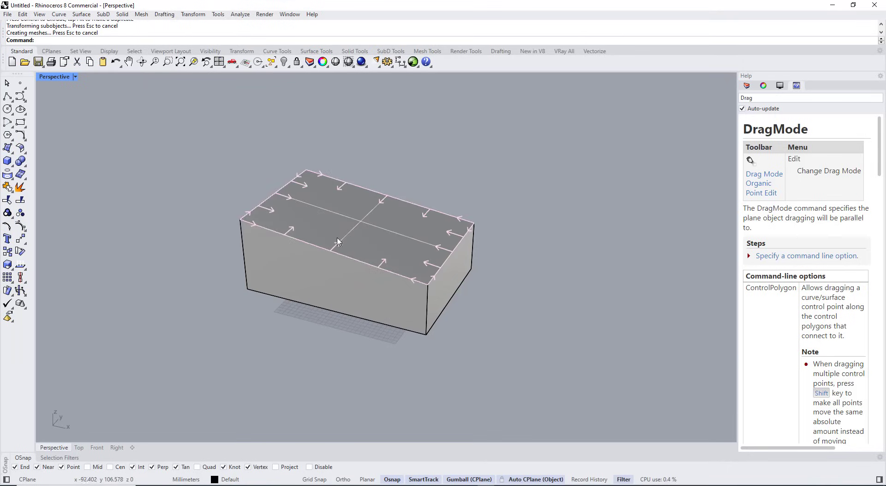
{"action": "left_click", "coordinate": [414, 236], "text": "ctrl+shift"}
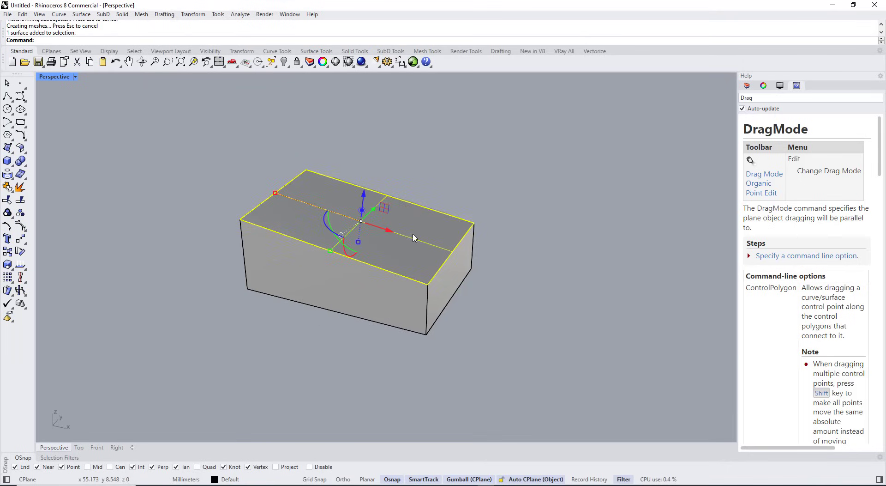
{"action": "left_click_drag", "start_coordinate": [361, 196], "coordinate": [479, 223]}
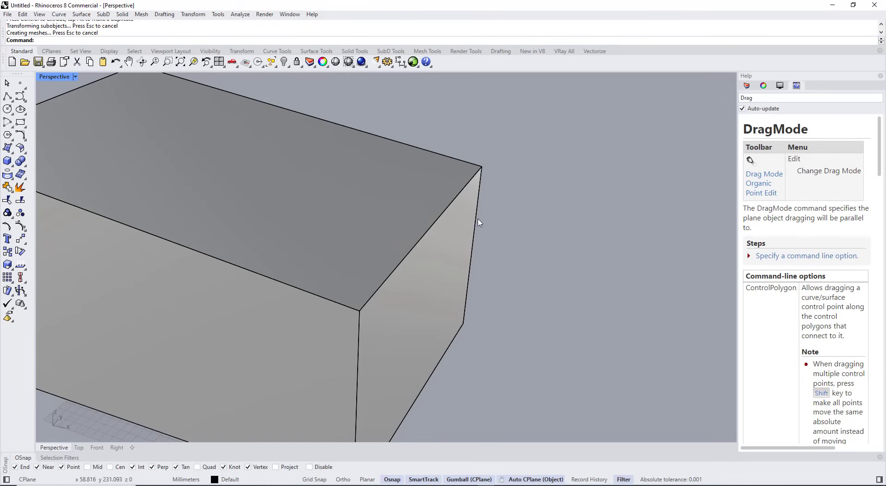
- Select the box's upper back corner vertex at the short end and pull it outward along the X axis with the Gumball
{"action": "left_click_drag", "start_coordinate": [474, 139], "coordinate": [507, 208], "text": "ctrl+shift"}
{"action": "left_click_drag", "start_coordinate": [514, 174], "coordinate": [559, 184]}
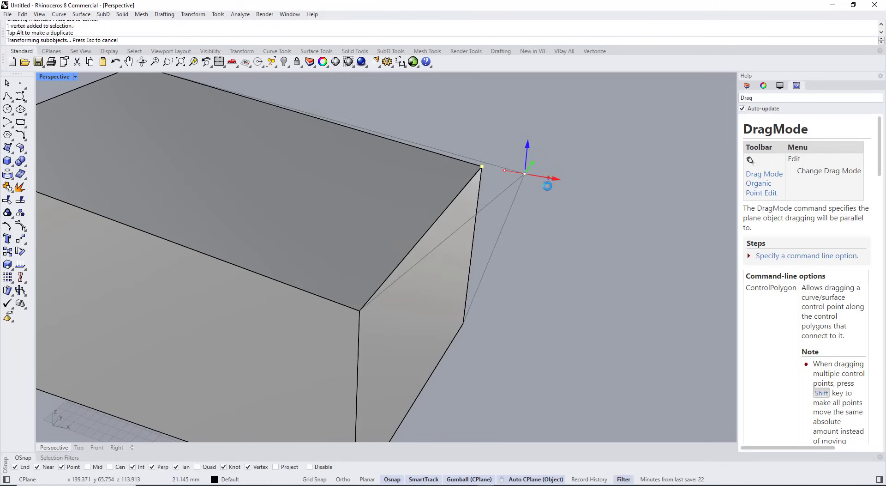
{"action": "left_click", "coordinate": [548, 203]}
{"action": "scroll", "coordinate": [543, 213], "scroll_direction": "down", "scroll_amount": 6}
{"action": "right_click_drag", "start_coordinate": [511, 265], "coordinate": [464, 251]}
{"action": "left_click_drag", "start_coordinate": [535, 212], "coordinate": [557, 252], "text": "ctrl+shift"}
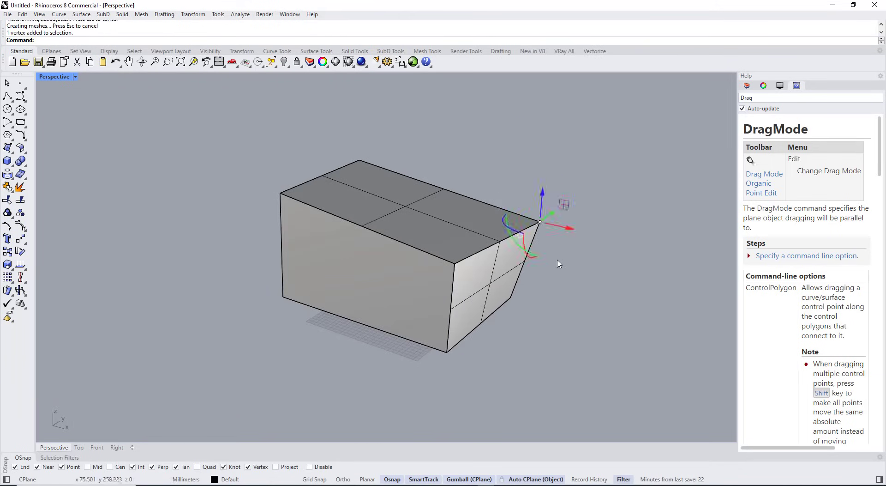
{"action": "left_click", "coordinate": [557, 260]}
- Select the long front top edge as a sub-object and pull it outward along the Y axis with the Gumball
{"action": "left_click", "coordinate": [298, 200], "text": "ctrl+shift"}
{"action": "left_click_drag", "start_coordinate": [379, 218], "coordinate": [352, 234]}
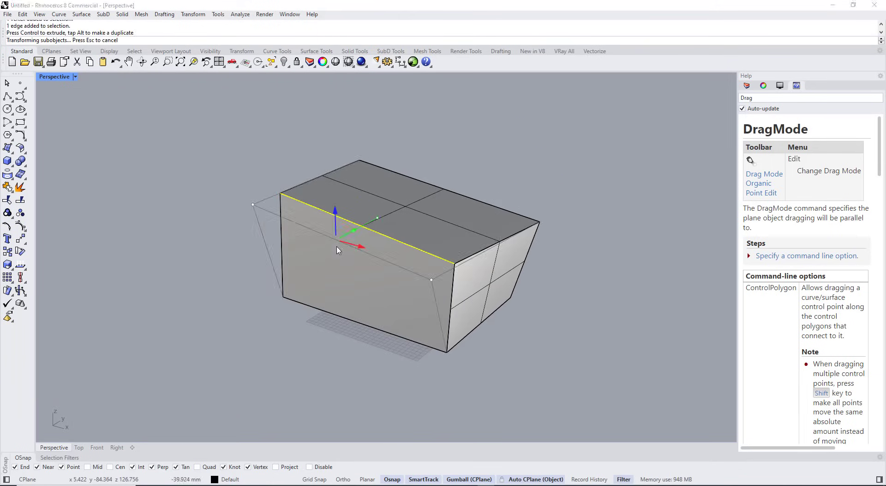
{"action": "left_click", "coordinate": [259, 277]}
{"action": "right_click_drag", "start_coordinate": [266, 279], "coordinate": [318, 285]}
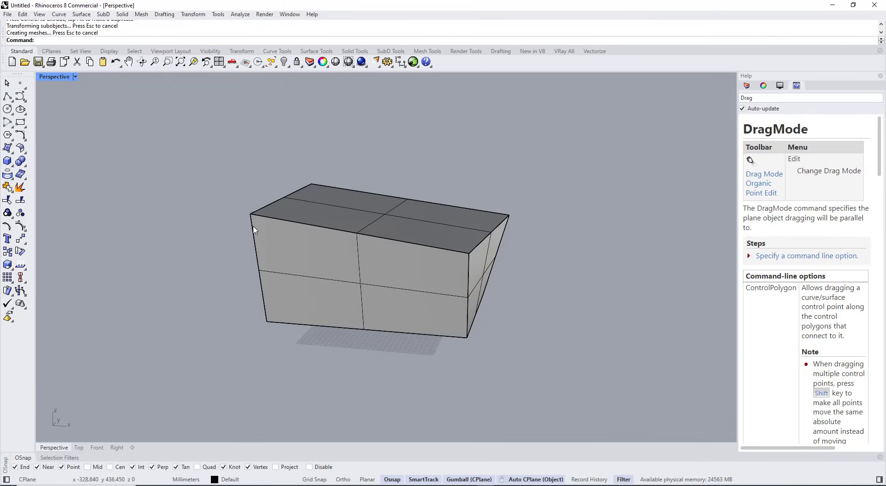
- Enable the Sub-objects selection filter, then pull the box's upper front corner vertex outward along the X axis
{"action": "left_click", "coordinate": [73, 457]}
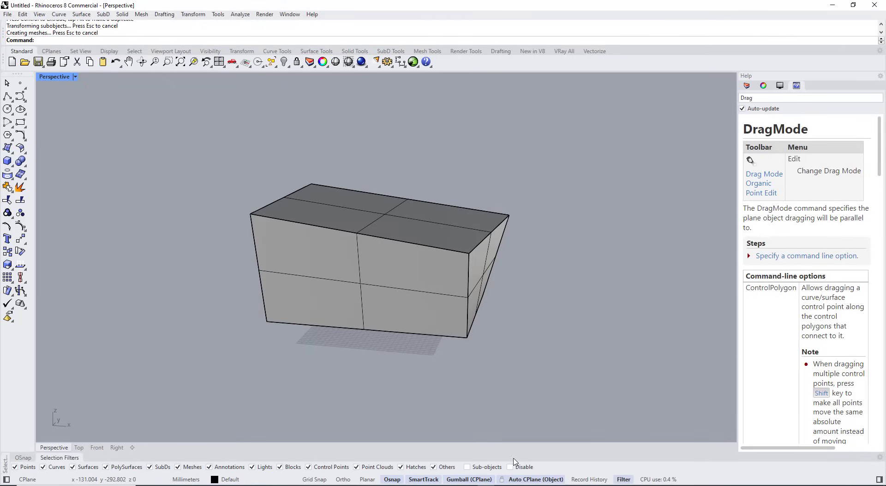
{"action": "left_click", "coordinate": [297, 258]}
{"action": "left_click", "coordinate": [188, 403]}
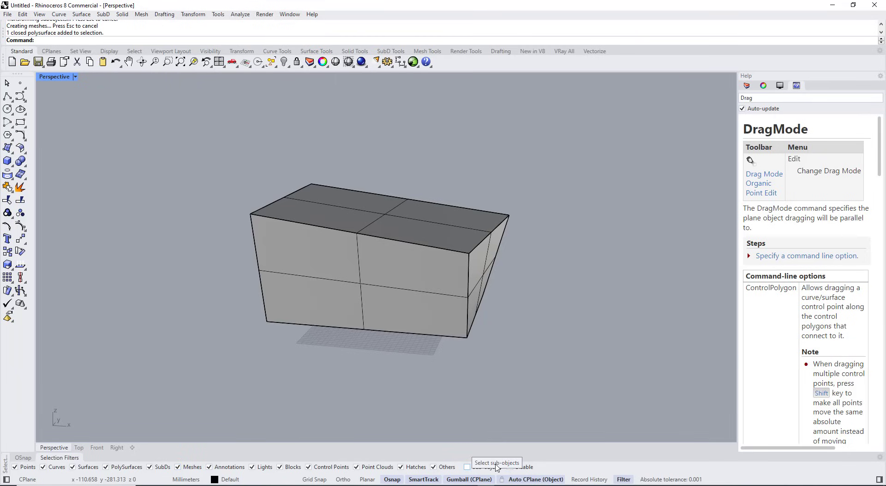
{"action": "left_click", "coordinate": [472, 468]}
{"action": "left_click", "coordinate": [323, 278]}
{"action": "left_click", "coordinate": [302, 220]}
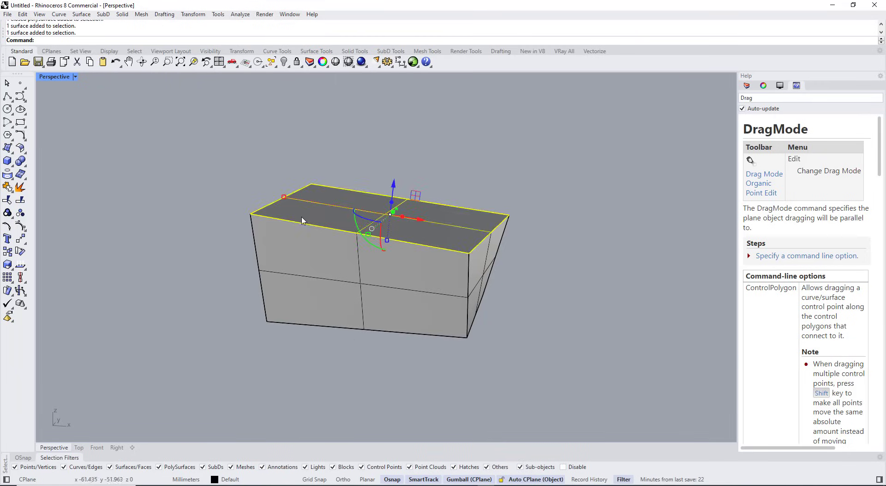
{"action": "left_click", "coordinate": [251, 215]}
{"action": "left_click_drag", "start_coordinate": [272, 215], "coordinate": [220, 301]}
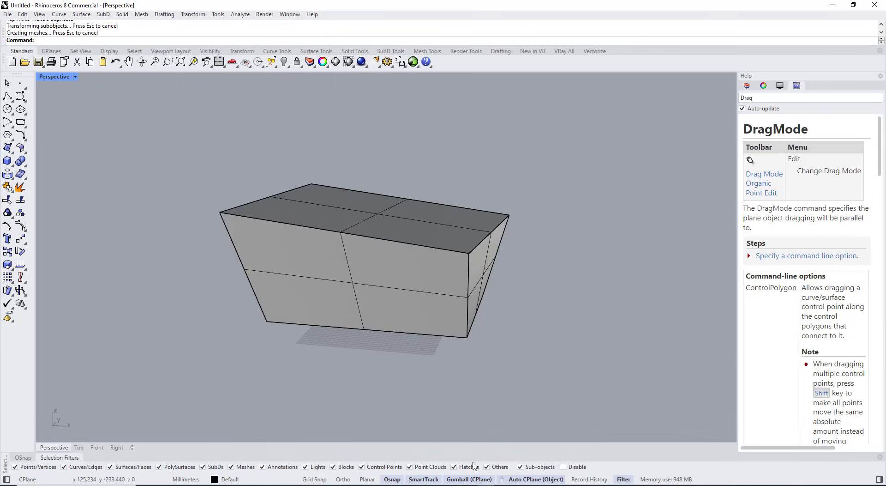
- Disable the Sub-objects selection filter and return to the object snap options
{"action": "left_click", "coordinate": [532, 468]}
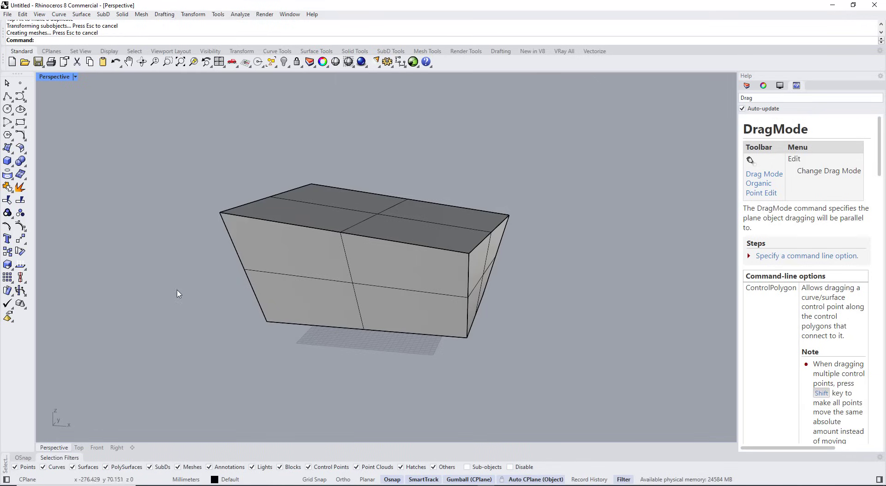
{"action": "left_click", "coordinate": [25, 459]}
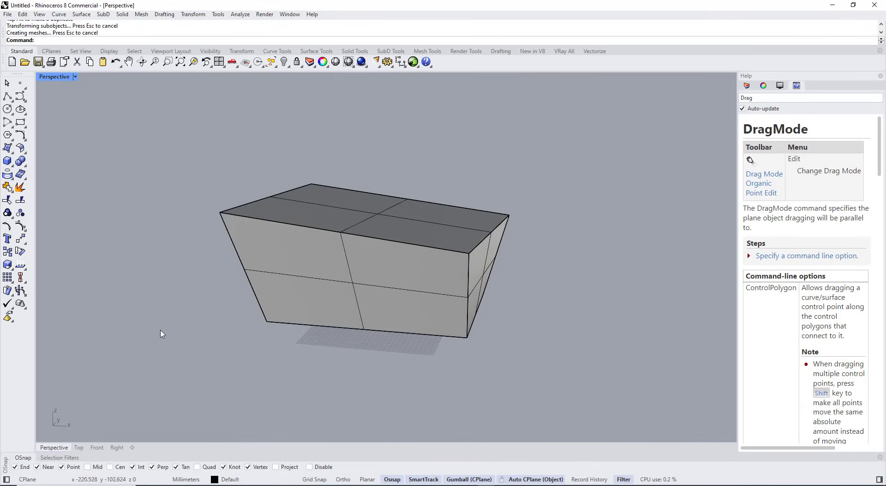
- Select the top face as a sub-object and extrude it straight up using the Gumball's vertical extrude handle
{"action": "right_click_drag", "start_coordinate": [164, 332], "coordinate": [196, 307]}
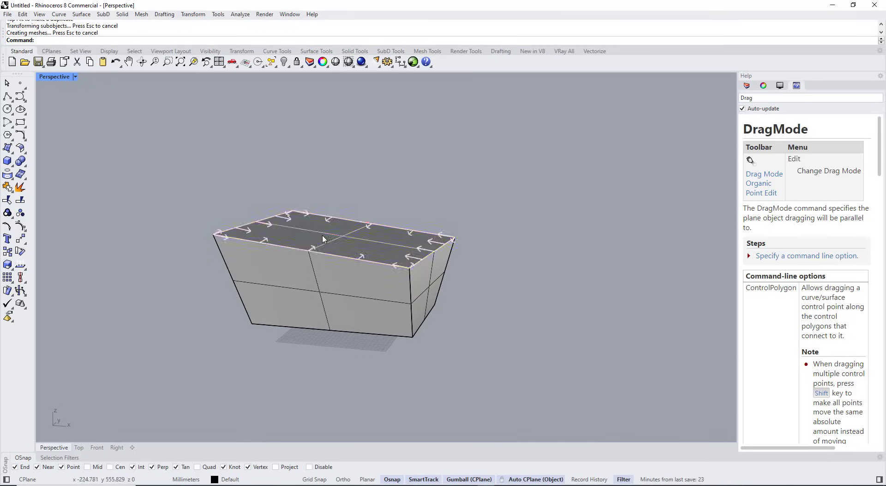
{"action": "left_click", "coordinate": [343, 248], "text": "ctrl+shift"}
{"action": "scroll", "coordinate": [339, 246], "scroll_direction": "up", "scroll_amount": 3}
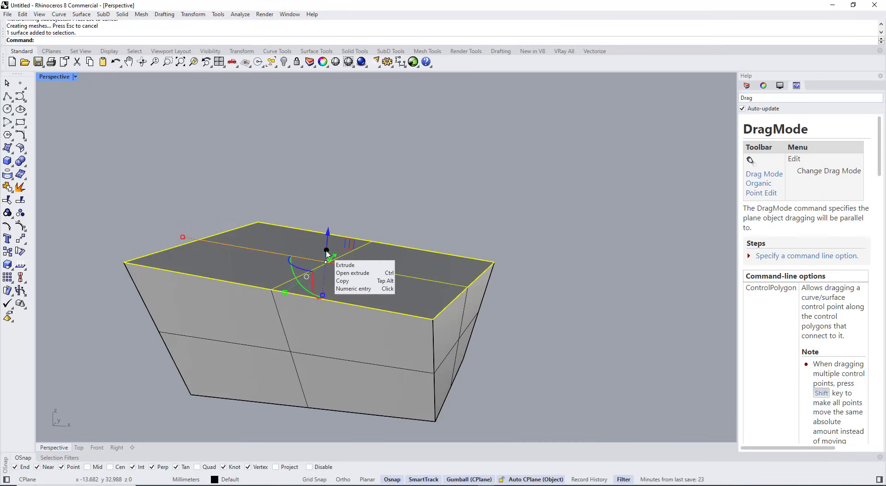
{"action": "mouse_move", "coordinate": [328, 253]}
{"action": "right_mouse_down"}
{"action": "mouse_move", "coordinate": [300, 263]}
{"action": "mouse_move", "coordinate": [328, 253]}
{"action": "right_mouse_up"}
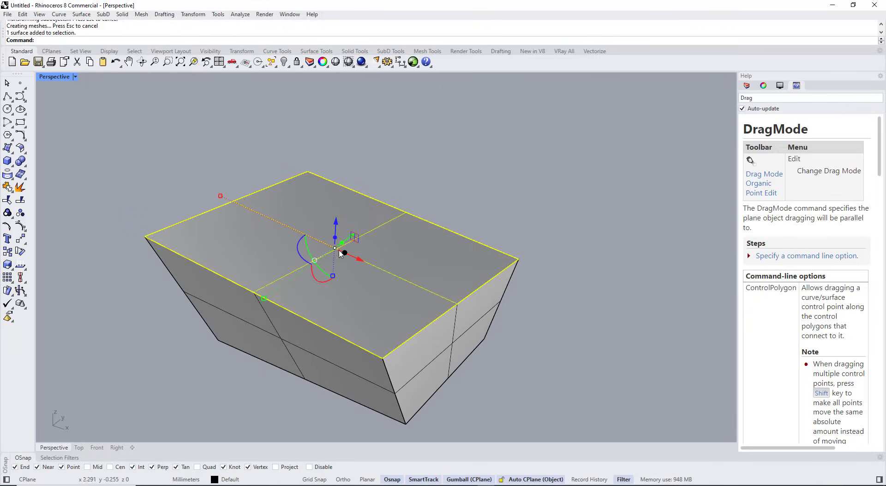
{"action": "scroll", "coordinate": [340, 253], "scroll_direction": "down", "scroll_amount": 3}
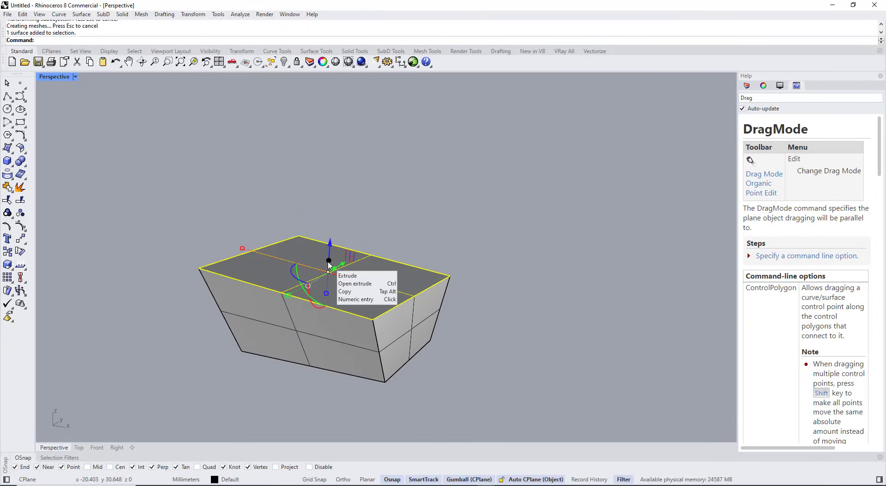
{"action": "left_click_drag", "start_coordinate": [329, 262], "coordinate": [329, 213]}
- Select the long front top edge of the extruded block and extrude it horizontally outward into a flat overhanging surface
{"action": "right_click_drag", "start_coordinate": [433, 237], "coordinate": [361, 279]}
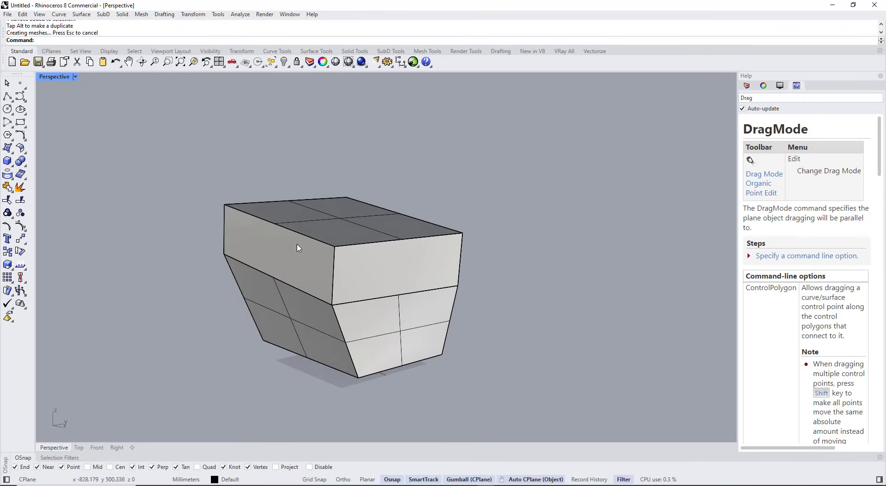
{"action": "left_click", "coordinate": [288, 234], "text": "ctrl+shift"}
{"action": "left_click", "coordinate": [241, 211], "text": "ctrl+shift"}
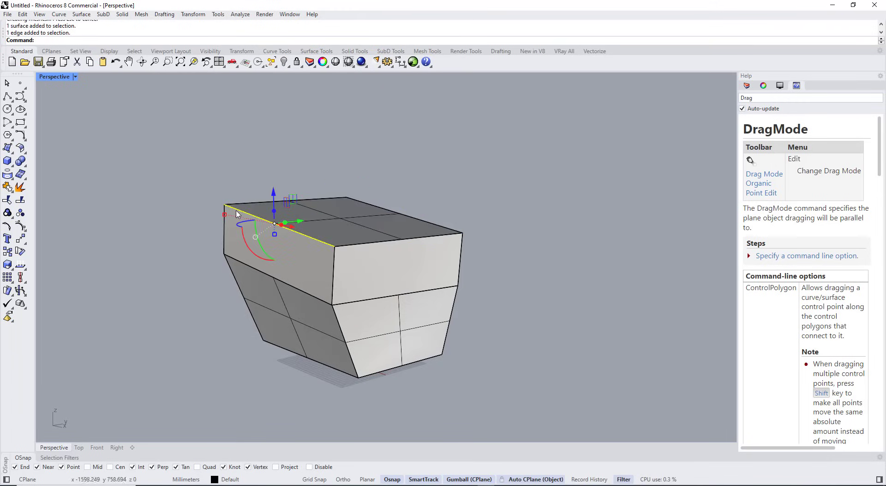
{"action": "right_click_drag", "start_coordinate": [267, 237], "coordinate": [283, 225]}
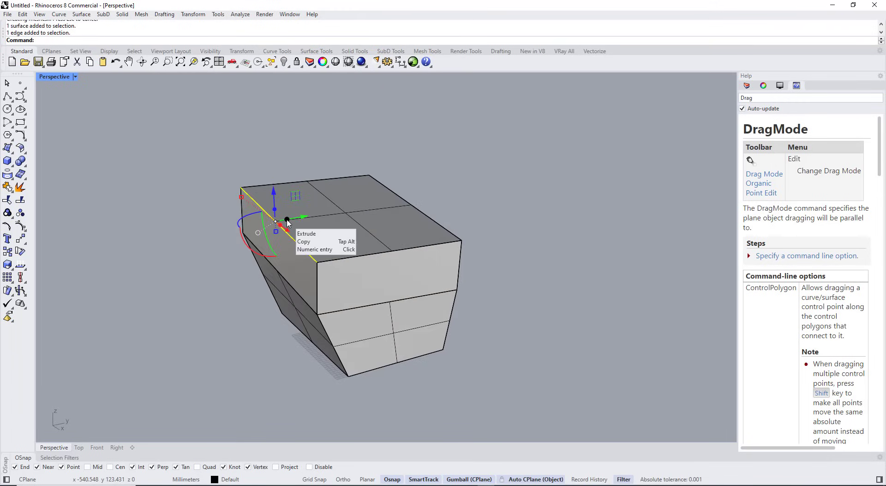
{"action": "left_click_drag", "start_coordinate": [287, 220], "coordinate": [192, 237]}
{"action": "key", "text": "Escape"}
{"action": "right_click_drag", "start_coordinate": [219, 332], "coordinate": [300, 318]}
{"action": "scroll", "coordinate": [331, 310], "scroll_direction": "down", "scroll_amount": 2}
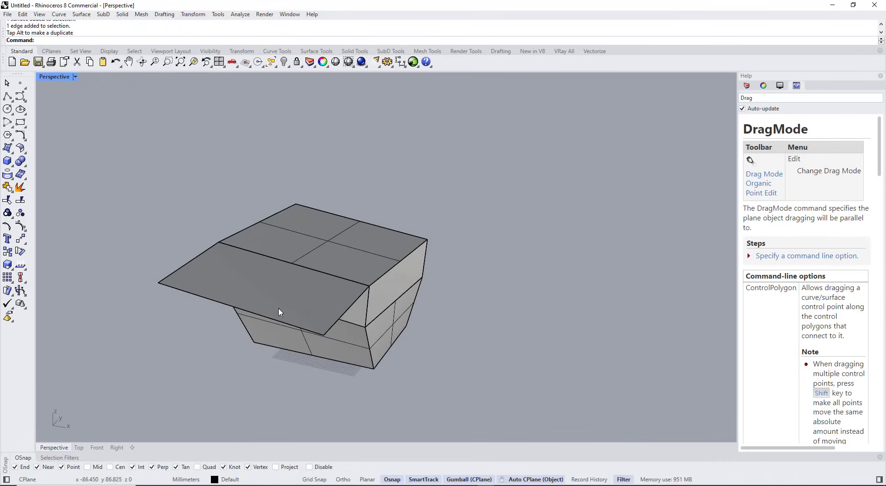
- Select the overhanging surface's outer edge and rotate it about the vertical axis with the Gumball so the overhang is skewed
{"action": "right_click_drag", "start_coordinate": [179, 303], "coordinate": [160, 294]}
{"action": "scroll", "coordinate": [161, 261], "scroll_direction": "up", "scroll_amount": 4}
{"action": "left_click", "coordinate": [169, 264]}
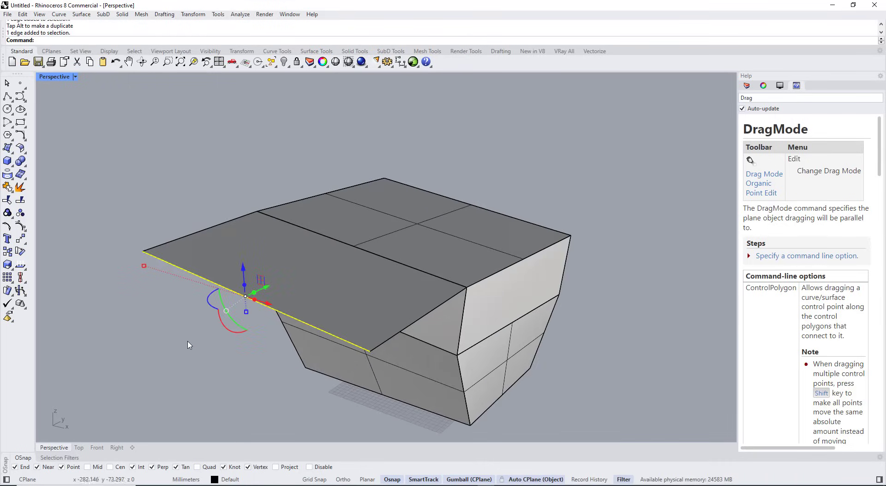
{"action": "right_click_drag", "start_coordinate": [187, 344], "coordinate": [262, 309]}
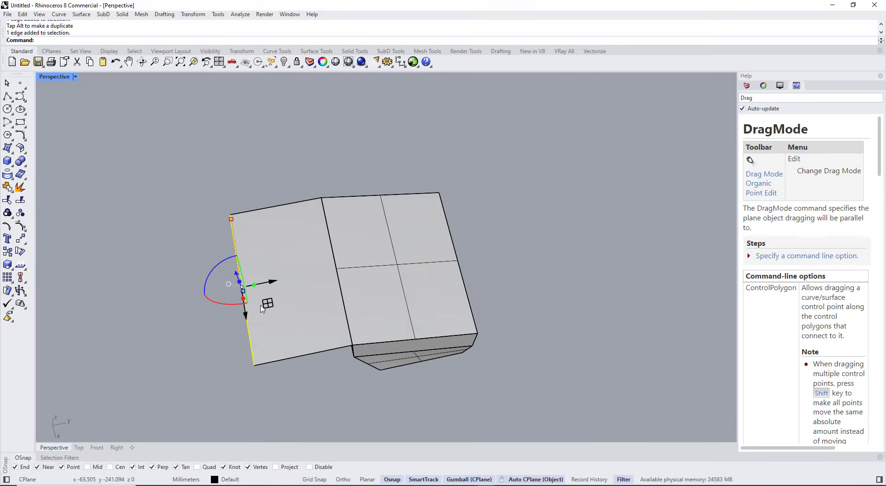
{"action": "left_click_drag", "start_coordinate": [223, 260], "coordinate": [242, 245]}
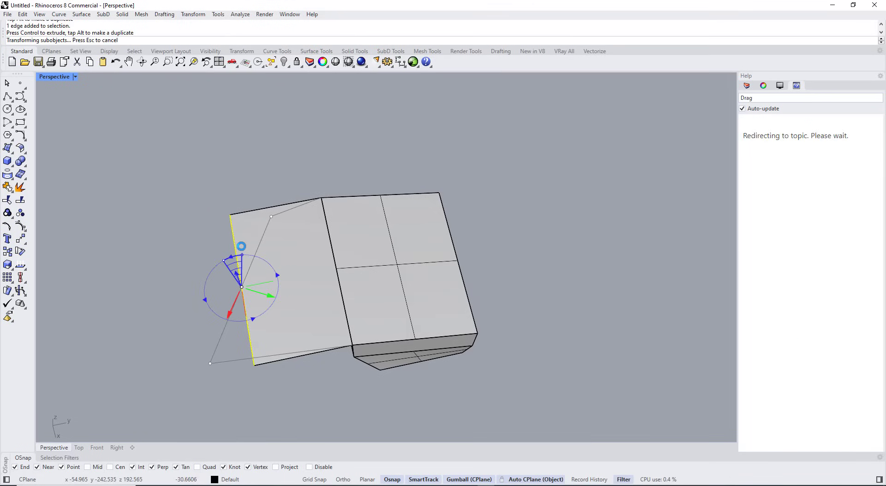
{"action": "left_click", "coordinate": [190, 267]}
- Select the skewed outer edge of the overhang and review the Gumball's alignment and dragging options
{"action": "right_click_drag", "start_coordinate": [173, 304], "coordinate": [251, 263]}
{"action": "scroll", "coordinate": [251, 262], "scroll_direction": "up", "scroll_amount": 4}
{"action": "left_click", "coordinate": [271, 273]}
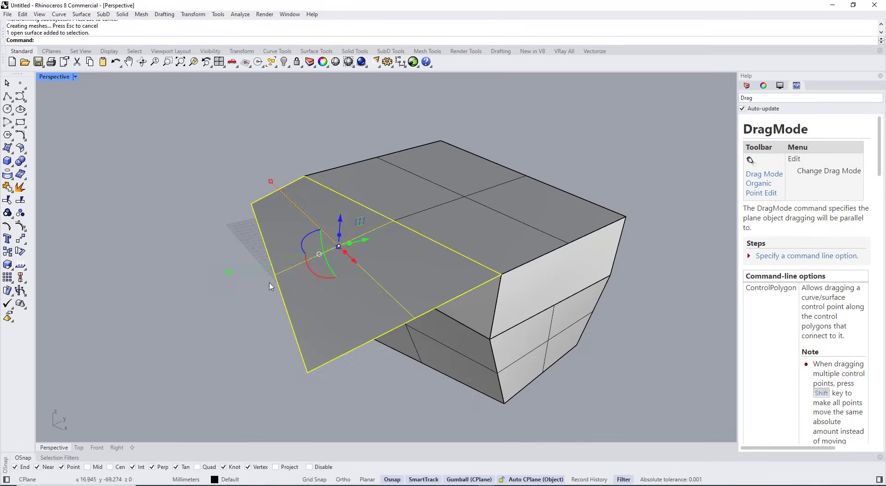
{"action": "key", "text": "Escape"}
{"action": "left_click", "coordinate": [275, 280], "text": "ctrl+shift"}
{"action": "scroll", "coordinate": [252, 309], "scroll_direction": "up", "scroll_amount": 3}
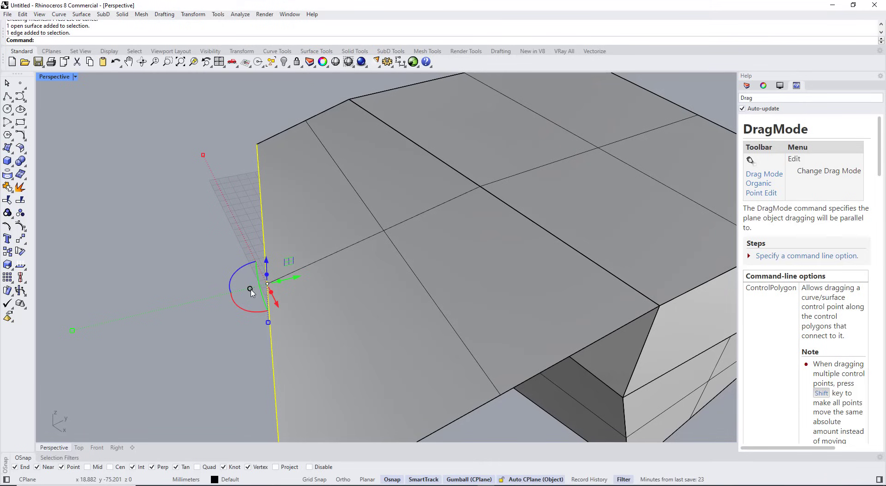
{"action": "left_click", "coordinate": [250, 289]}
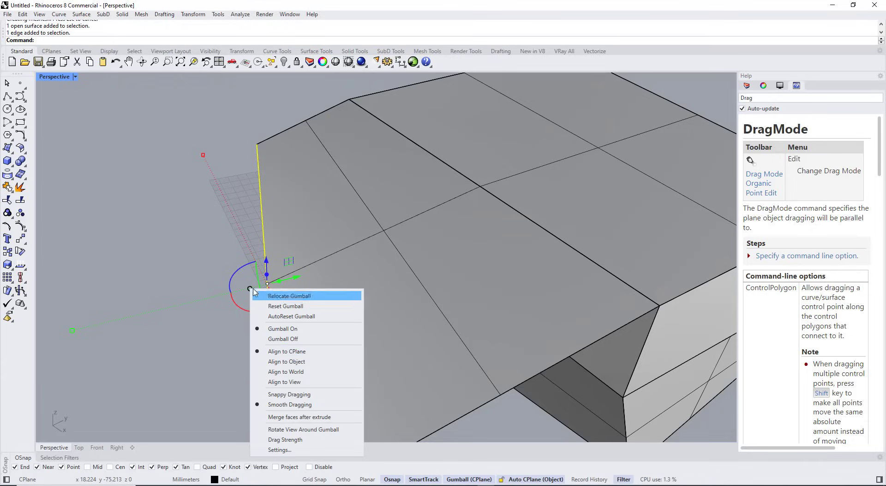
{"action": "left_click", "coordinate": [222, 259]}
- Clear the edge selection and turn off automatic CPlane alignment to objects
{"action": "right_click_drag", "start_coordinate": [222, 259], "coordinate": [378, 379]}
{"action": "scroll", "coordinate": [237, 289], "scroll_direction": "down", "scroll_amount": 6}
{"action": "left_click", "coordinate": [536, 479]}
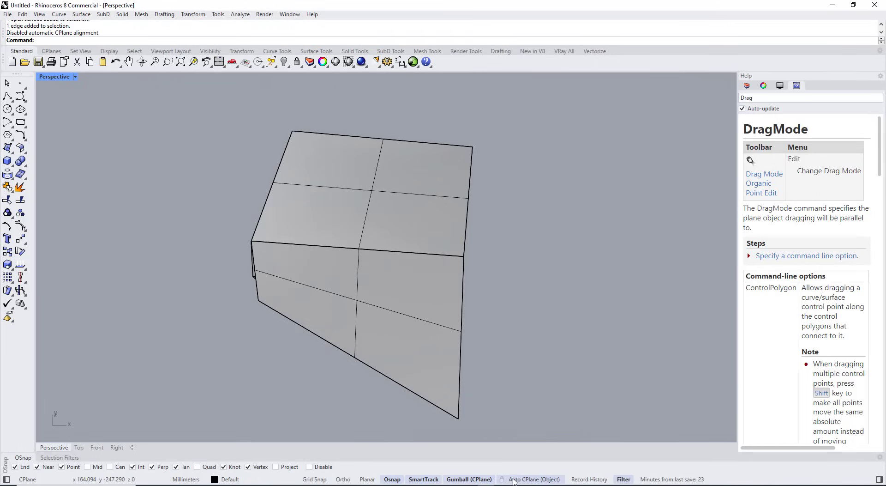
- Reselect the overhang's skewed outer edge and set the Gumball alignment to Object
{"action": "left_click", "coordinate": [337, 347]}
{"action": "right_click_drag", "start_coordinate": [307, 357], "coordinate": [257, 317]}
{"action": "scroll", "coordinate": [259, 258], "scroll_direction": "up", "scroll_amount": 6}
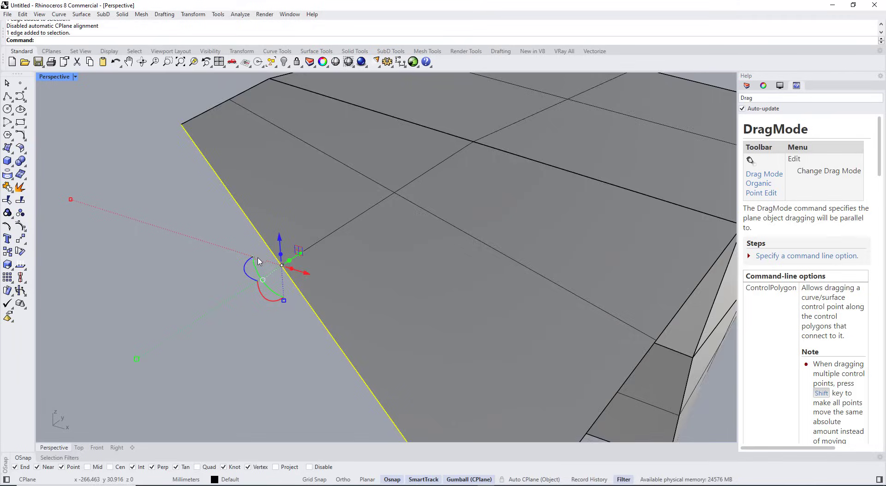
{"action": "scroll", "coordinate": [296, 287], "scroll_direction": "down", "scroll_amount": 8}
{"action": "right_click_drag", "start_coordinate": [299, 287], "coordinate": [287, 307]}
{"action": "scroll", "coordinate": [372, 328], "scroll_direction": "down", "scroll_amount": 5}
{"action": "scroll", "coordinate": [371, 345], "scroll_direction": "up", "scroll_amount": 4}
{"action": "scroll", "coordinate": [330, 329], "scroll_direction": "up", "scroll_amount": 5}
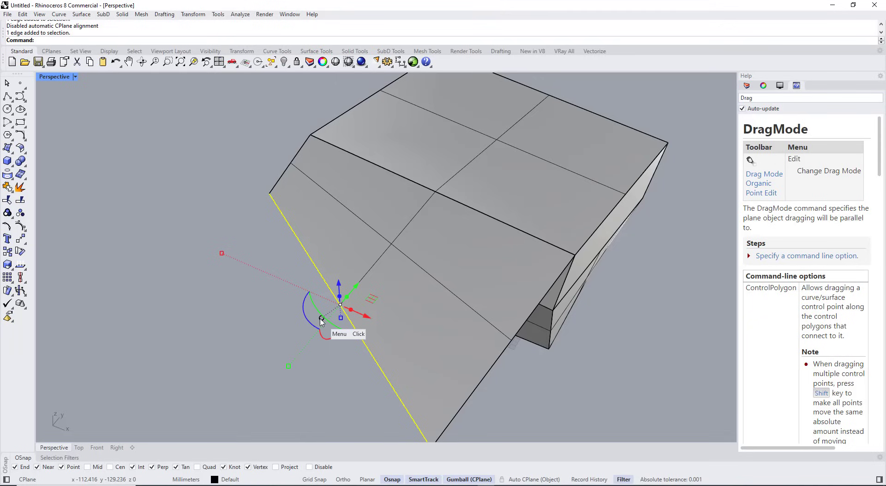
{"action": "left_click", "coordinate": [321, 319]}
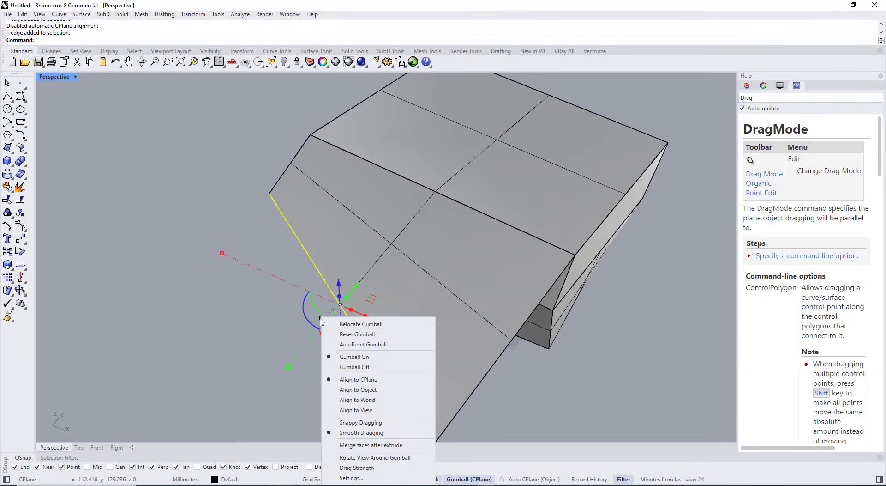
{"action": "left_click", "coordinate": [356, 390]}
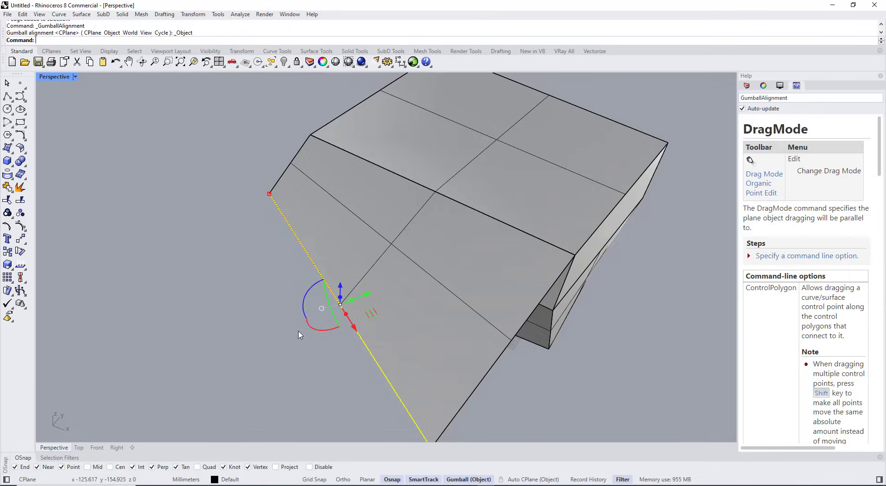
- Slide the overhang's skewed outer edge along its own direction with the object-aligned Gumball and inspect the reshaped overhang
{"action": "right_click_drag", "start_coordinate": [298, 334], "coordinate": [482, 305]}
{"action": "left_click_drag", "start_coordinate": [482, 306], "coordinate": [546, 321]}
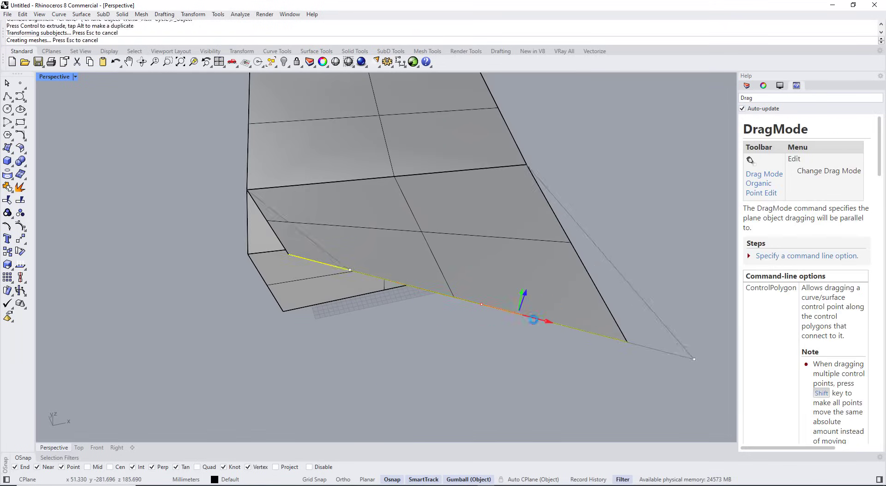
{"action": "right_click_drag", "start_coordinate": [547, 321], "coordinate": [318, 267]}
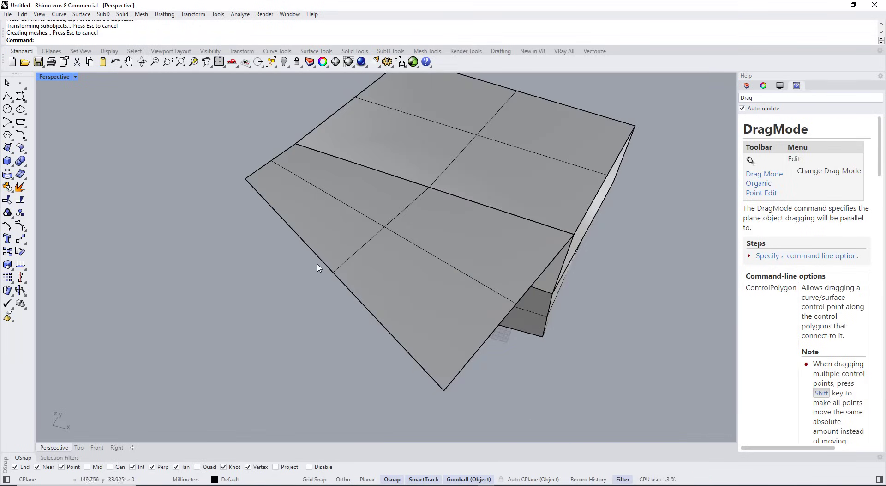
{"action": "right_click_drag", "start_coordinate": [462, 353], "coordinate": [514, 261]}
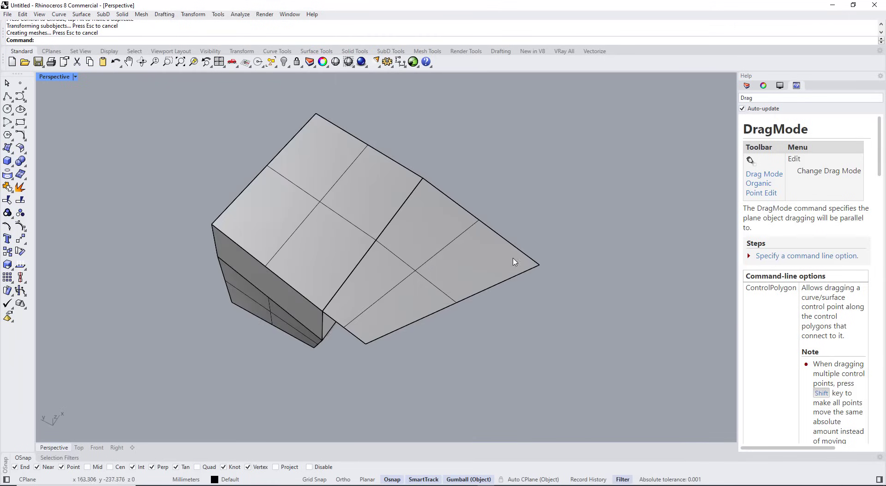
- Select the overhang's short side edge, review the Gumball's alignment options, and clear the selection
{"action": "scroll", "coordinate": [515, 261], "scroll_direction": "up", "scroll_amount": 5}
{"action": "left_click", "coordinate": [577, 274], "text": "ctrl+shift"}
{"action": "right_click_drag", "start_coordinate": [589, 332], "coordinate": [456, 267]}
{"action": "left_click", "coordinate": [494, 289], "text": "ctrl+shift"}
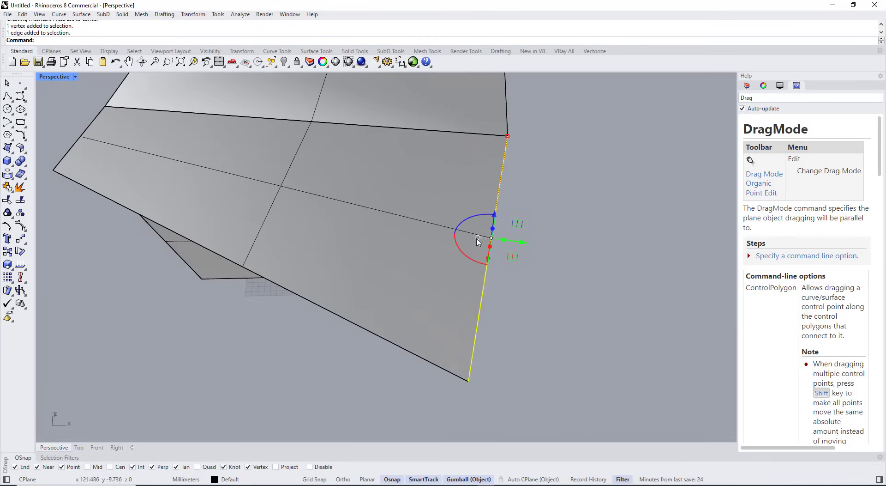
{"action": "left_click", "coordinate": [479, 239]}
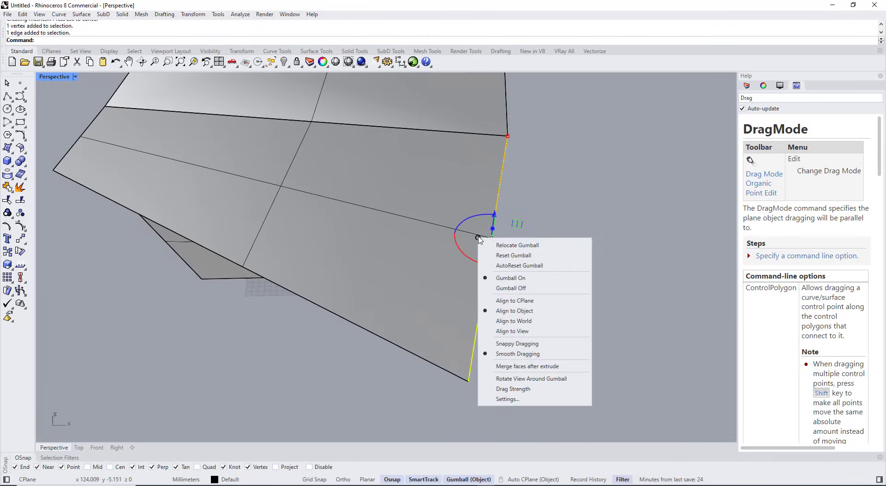
{"action": "left_click", "coordinate": [545, 207]}
{"action": "right_click_drag", "start_coordinate": [519, 273], "coordinate": [529, 378]}
{"action": "key", "text": "Escape"}
- Select the whole sample model and delete it
{"action": "scroll", "coordinate": [329, 259], "scroll_direction": "down", "scroll_amount": 8}
{"action": "right_click_drag", "start_coordinate": [327, 273], "coordinate": [320, 259]}
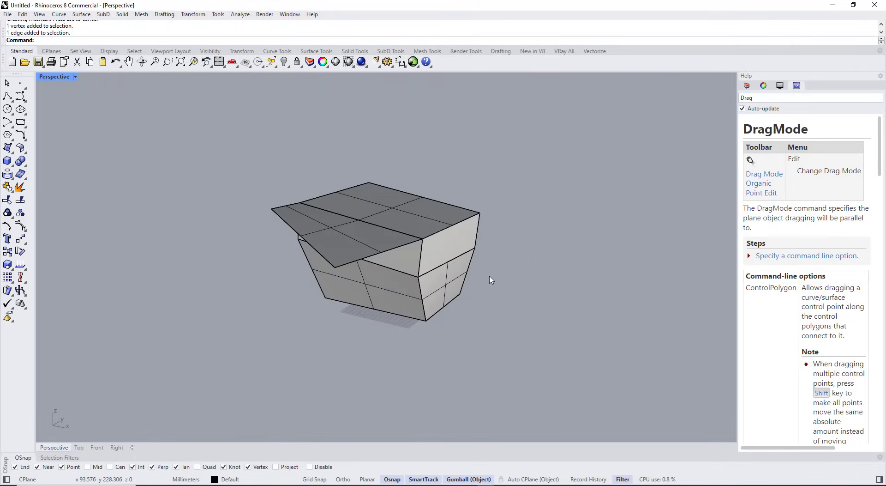
{"action": "scroll", "coordinate": [482, 263], "scroll_direction": "up", "scroll_amount": 2}
{"action": "scroll", "coordinate": [479, 264], "scroll_direction": "down", "scroll_amount": 2}
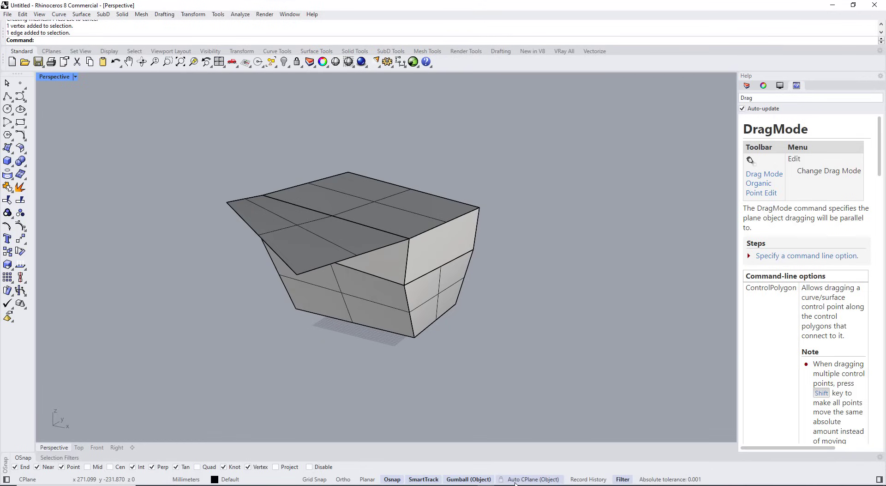
{"action": "right_click_drag", "start_coordinate": [480, 397], "coordinate": [453, 383]}
{"action": "scroll", "coordinate": [453, 383], "scroll_direction": "down", "scroll_amount": 5}
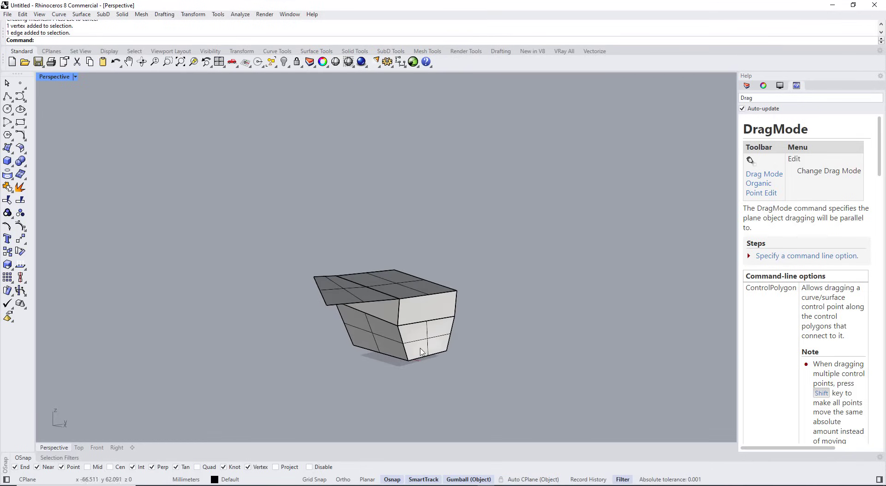
{"action": "left_click_drag", "start_coordinate": [490, 379], "coordinate": [374, 277]}
{"action": "right_click_drag", "start_coordinate": [374, 296], "coordinate": [390, 330]}
{"action": "key", "text": "Delete"}
- Draw a new solid box on the ground grid by picking two opposite base corners and a height
{"action": "left_click", "coordinate": [8, 160]}
{"action": "scroll", "coordinate": [356, 354], "scroll_direction": "up", "scroll_amount": 6}
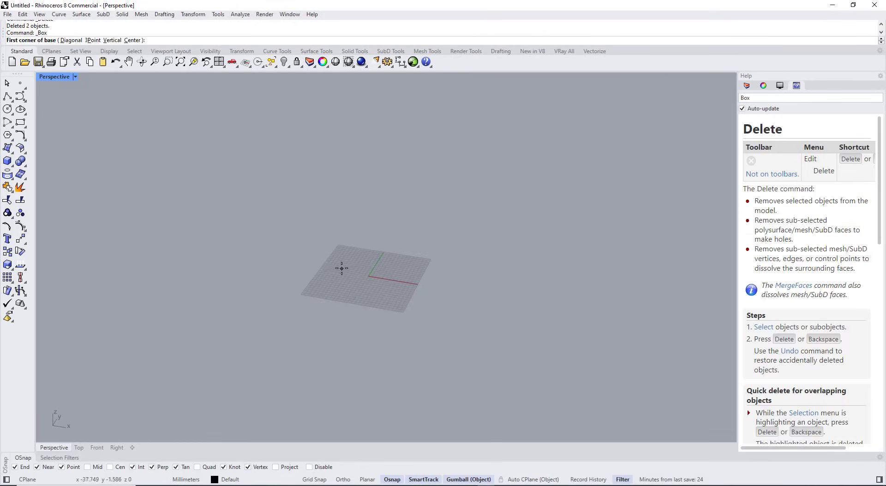
{"action": "left_click", "coordinate": [342, 268]}
{"action": "left_click", "coordinate": [388, 311]}
{"action": "left_click", "coordinate": [391, 260]}
{"action": "scroll", "coordinate": [392, 300], "scroll_direction": "up", "scroll_amount": 5}
{"action": "right_click_drag", "start_coordinate": [391, 300], "coordinate": [395, 341]}
{"action": "scroll", "coordinate": [395, 341], "scroll_direction": "down", "scroll_amount": 6}
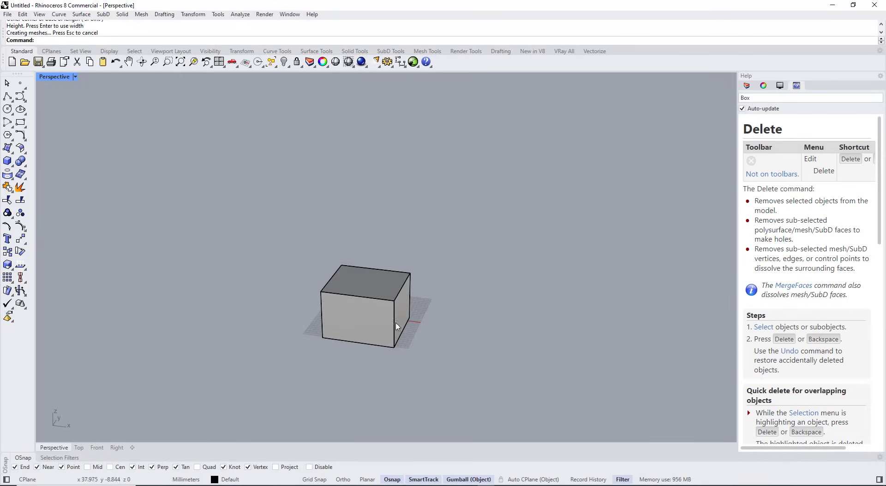
{"action": "scroll", "coordinate": [392, 341], "scroll_direction": "up", "scroll_amount": 6}
{"action": "scroll", "coordinate": [340, 243], "scroll_direction": "down", "scroll_amount": 1}
{"action": "left_click", "coordinate": [327, 285]}
{"action": "key", "text": "Escape"}
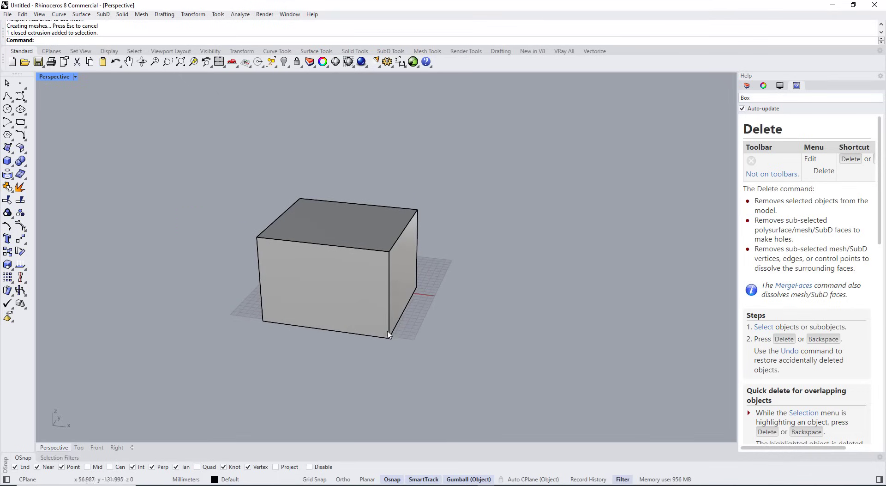
- Move the box's top edge on the positive X side outward with the Gumball so that side face slants
{"action": "left_click", "coordinate": [400, 239], "text": "ctrl+shift"}
{"action": "left_click_drag", "start_coordinate": [383, 228], "coordinate": [433, 234]}
{"action": "left_click", "coordinate": [502, 323]}
{"action": "right_click_drag", "start_coordinate": [502, 323], "coordinate": [283, 312]}
{"action": "scroll", "coordinate": [266, 297], "scroll_direction": "down", "scroll_amount": 8}
{"action": "scroll", "coordinate": [327, 307], "scroll_direction": "up", "scroll_amount": 6}
{"action": "left_click", "coordinate": [302, 293]}
{"action": "key", "text": "Escape"}
{"action": "scroll", "coordinate": [283, 312], "scroll_direction": "up", "scroll_amount": 3}
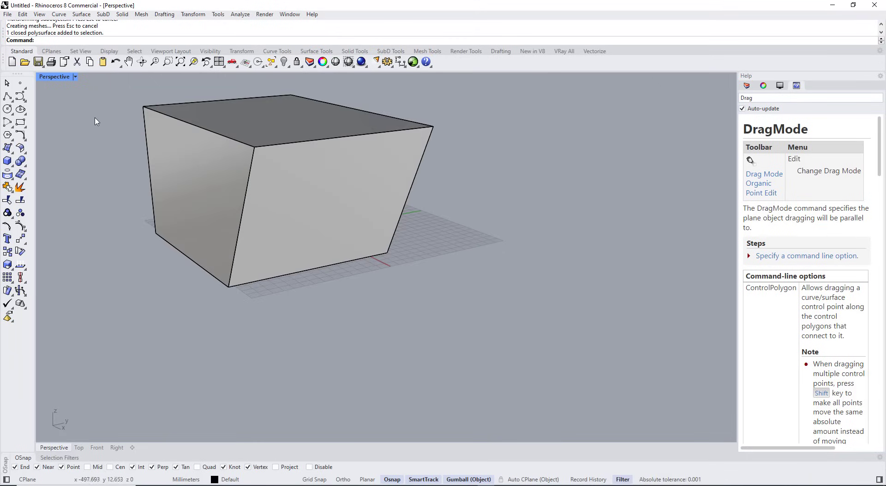
- Set a three-point construction plane on the slanted face, with its origin at the face's bottom corner and X along the bottom edge
{"action": "left_click", "coordinate": [56, 51]}
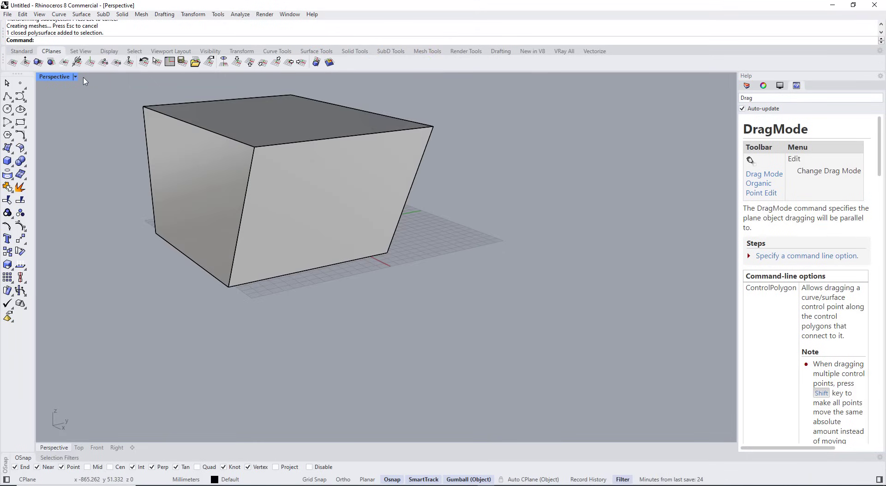
{"action": "left_click", "coordinate": [102, 63]}
{"action": "left_click", "coordinate": [229, 286]}
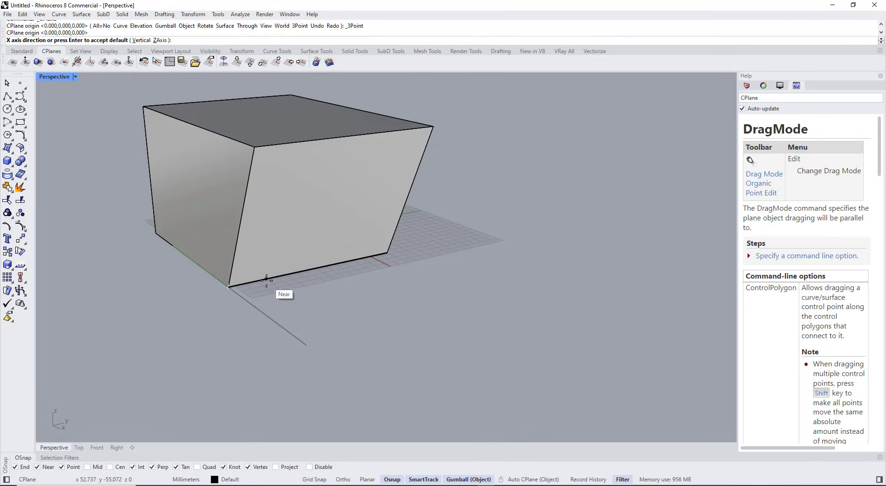
{"action": "left_click", "coordinate": [269, 278]}
{"action": "left_click", "coordinate": [239, 230]}
- Draw three separate rectangles of different sizes on the slanted face
{"action": "scroll", "coordinate": [271, 301], "scroll_direction": "down", "scroll_amount": 2}
{"action": "right_click_drag", "start_coordinate": [271, 301], "coordinate": [230, 264]}
{"action": "scroll", "coordinate": [230, 264], "scroll_direction": "down", "scroll_amount": 5}
{"action": "scroll", "coordinate": [375, 331], "scroll_direction": "up", "scroll_amount": 6}
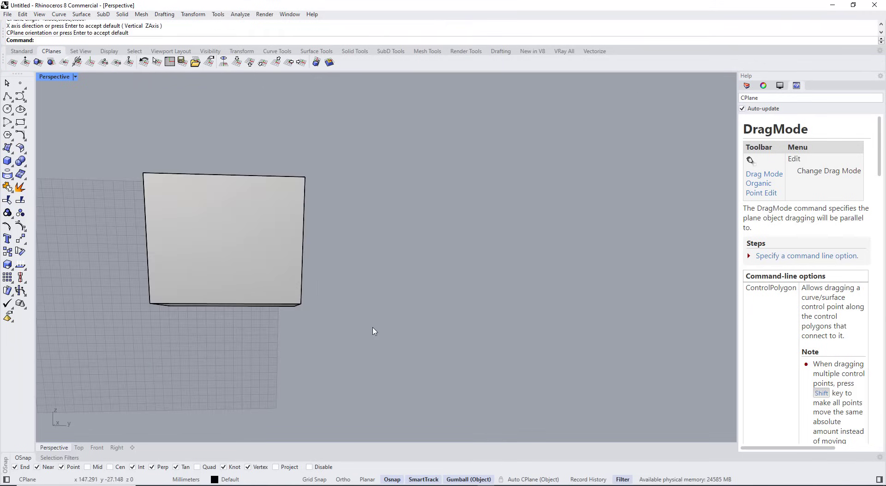
{"action": "left_click", "coordinate": [20, 122]}
{"action": "left_click", "coordinate": [190, 212]}
{"action": "left_click", "coordinate": [239, 251]}
{"action": "right_click", "coordinate": [244, 247]}
{"action": "left_click", "coordinate": [250, 204]}
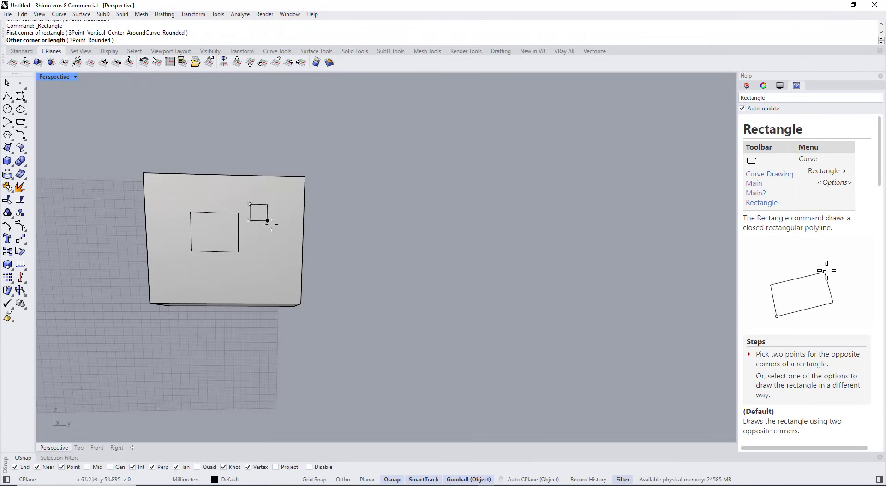
{"action": "left_click", "coordinate": [275, 226]}
{"action": "right_click", "coordinate": [269, 232]}
{"action": "left_click", "coordinate": [275, 258]}
{"action": "left_click", "coordinate": [241, 289]}
- Undo the construction plane set on the slanted face to return to the ground plane
{"action": "mouse_move", "coordinate": [165, 266]}
{"action": "right_mouse_down"}
{"action": "mouse_move", "coordinate": [206, 277]}
{"action": "mouse_move", "coordinate": [231, 249]}
{"action": "mouse_move", "coordinate": [247, 259]}
{"action": "mouse_move", "coordinate": [229, 246]}
{"action": "right_mouse_up"}
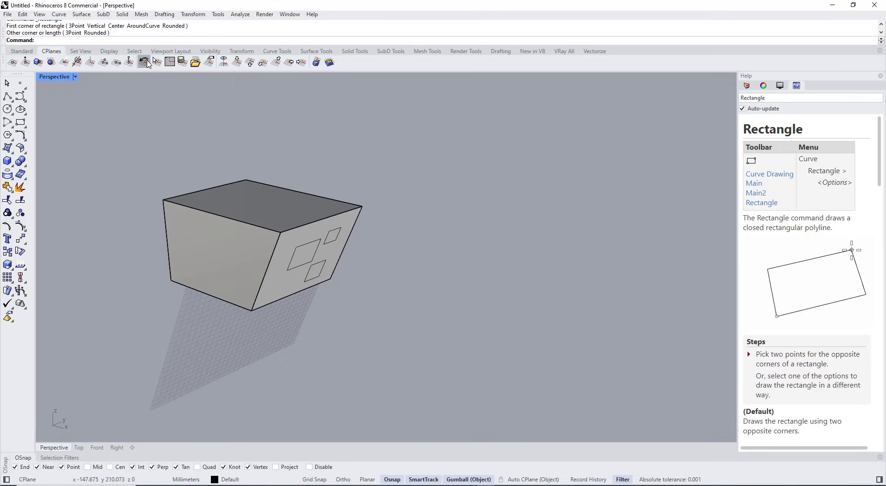
{"action": "left_click", "coordinate": [147, 64]}
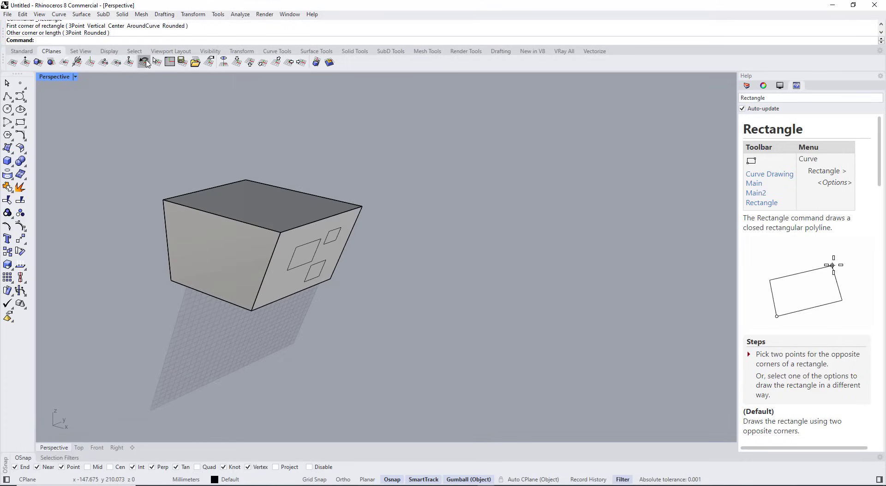
{"action": "right_click_drag", "start_coordinate": [203, 161], "coordinate": [230, 223]}
{"action": "scroll", "coordinate": [305, 245], "scroll_direction": "down", "scroll_amount": 7}
{"action": "right_click_drag", "start_coordinate": [303, 251], "coordinate": [456, 269]}
{"action": "scroll", "coordinate": [405, 198], "scroll_direction": "up", "scroll_amount": 4}
{"action": "scroll", "coordinate": [455, 269], "scroll_direction": "up", "scroll_amount": 4}
{"action": "right_click_drag", "start_coordinate": [375, 244], "coordinate": [428, 348]}
{"action": "scroll", "coordinate": [387, 275], "scroll_direction": "down", "scroll_amount": 4}
{"action": "right_click_drag", "start_coordinate": [509, 292], "coordinate": [207, 236]}
{"action": "right_click", "coordinate": [399, 291]}
{"action": "right_click", "coordinate": [400, 290]}
{"action": "scroll", "coordinate": [401, 291], "scroll_direction": "up", "scroll_amount": 5}
- Try to draw on the adjoining vertical face, and draw three overlapping rectangles on the ground plane beside the box
{"action": "left_click", "coordinate": [20, 123]}
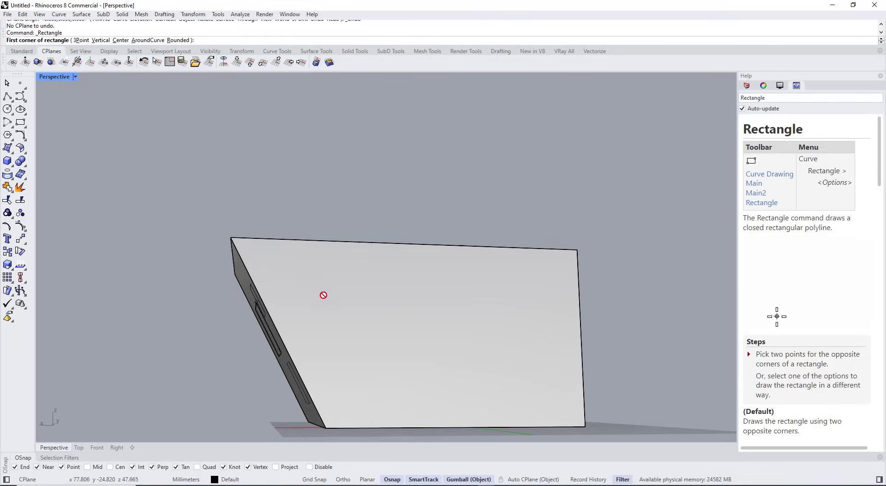
{"action": "scroll", "coordinate": [324, 295], "scroll_direction": "down", "scroll_amount": 4}
{"action": "right_click_drag", "start_coordinate": [324, 295], "coordinate": [289, 298]}
{"action": "right_click_drag", "start_coordinate": [353, 294], "coordinate": [347, 275]}
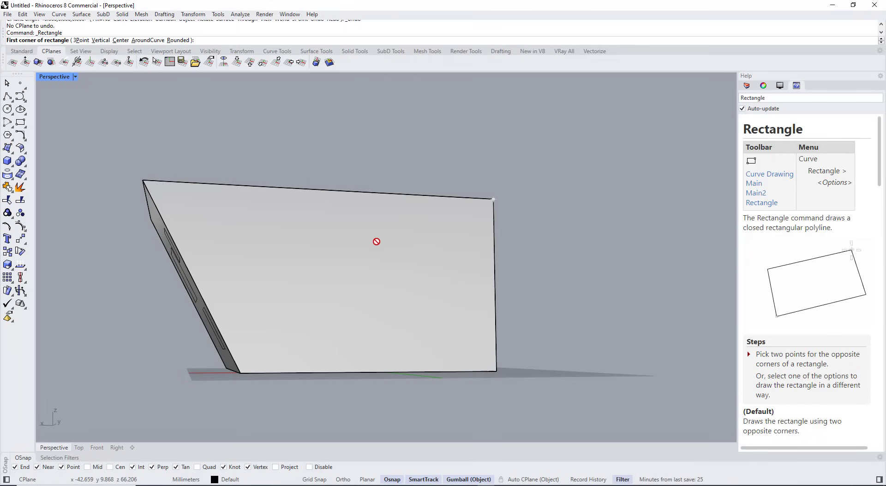
{"action": "mouse_move", "coordinate": [317, 249]}
{"action": "right_mouse_down"}
{"action": "mouse_move", "coordinate": [324, 263]}
{"action": "mouse_move", "coordinate": [295, 283]}
{"action": "mouse_move", "coordinate": [259, 229]}
{"action": "mouse_move", "coordinate": [304, 249]}
{"action": "mouse_move", "coordinate": [279, 279]}
{"action": "right_mouse_up"}
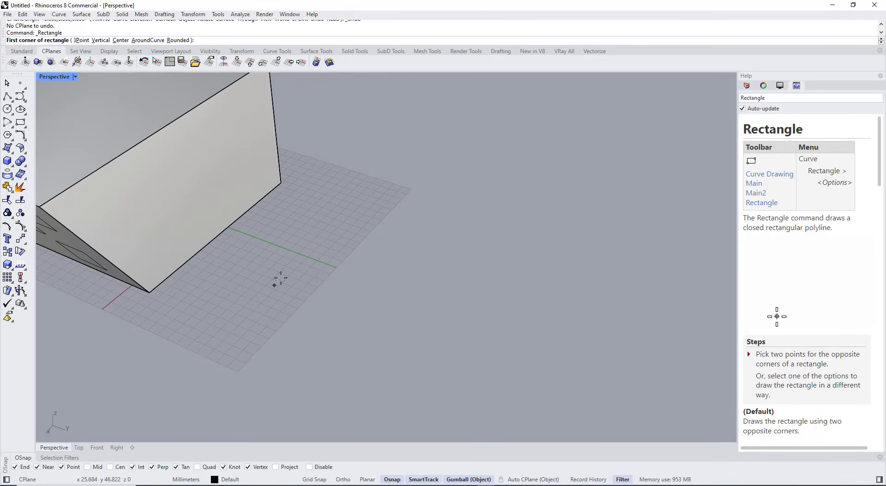
{"action": "left_click", "coordinate": [292, 245]}
{"action": "left_click", "coordinate": [457, 370]}
{"action": "right_click", "coordinate": [455, 368]}
{"action": "left_click", "coordinate": [368, 234]}
{"action": "left_click", "coordinate": [337, 303]}
{"action": "key", "text": "Return"}
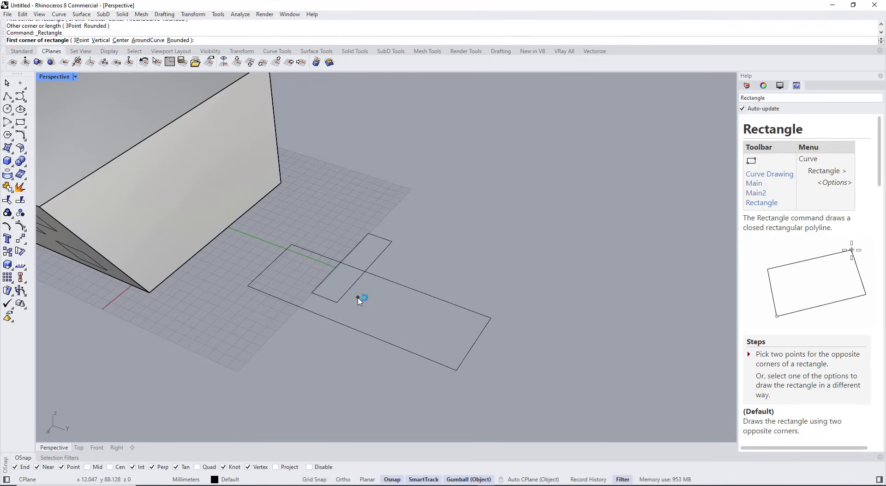
{"action": "left_click", "coordinate": [405, 213]}
{"action": "left_click", "coordinate": [499, 298]}
- Select the three rectangles lying on the ground plane and delete them
{"action": "scroll", "coordinate": [409, 346], "scroll_direction": "down", "scroll_amount": 5}
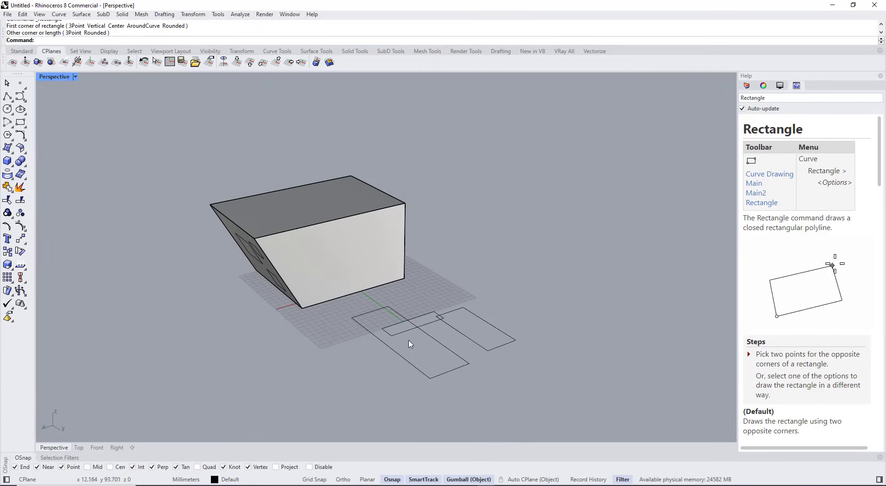
{"action": "left_click_drag", "start_coordinate": [401, 385], "coordinate": [399, 385]}
{"action": "scroll", "coordinate": [412, 317], "scroll_direction": "up", "scroll_amount": 5}
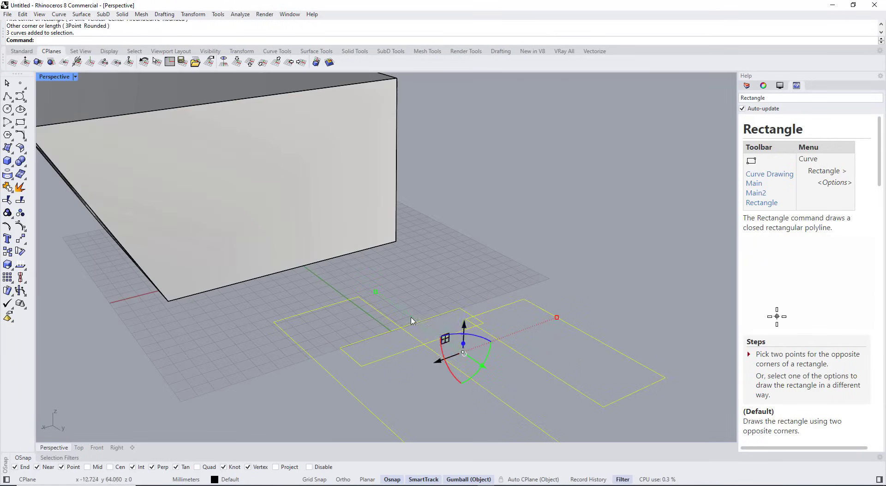
{"action": "key", "text": "Delete"}
- Set a three-point construction plane on the adjoining vertical face, with its origin at a bottom corner and X up the vertical edge
{"action": "left_click", "coordinate": [104, 62]}
{"action": "left_click", "coordinate": [397, 241]}
{"action": "left_click", "coordinate": [397, 211]}
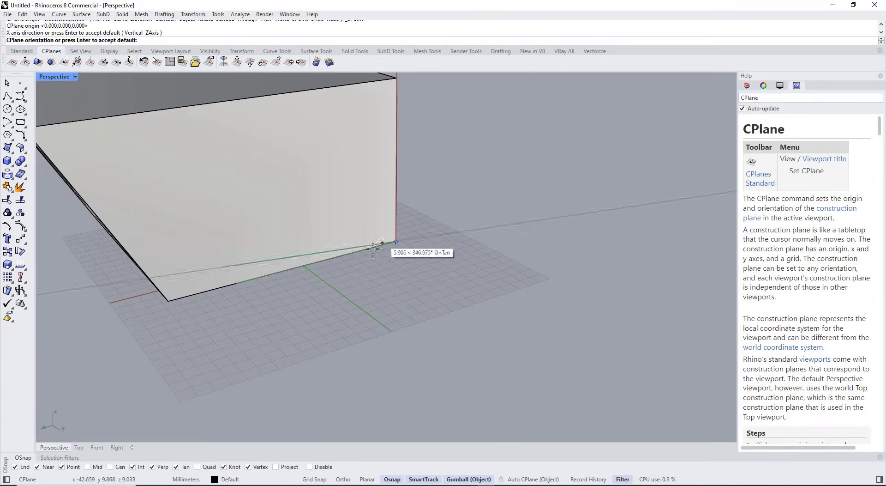
{"action": "left_click", "coordinate": [371, 248]}
- Draw three separate rectangles on the vertical face and end the Rectangle command
{"action": "left_click", "coordinate": [21, 122]}
{"action": "mouse_move", "coordinate": [269, 269]}
{"action": "right_mouse_down"}
{"action": "mouse_move", "coordinate": [202, 222]}
{"action": "mouse_move", "coordinate": [148, 157]}
{"action": "right_mouse_up"}
{"action": "left_click", "coordinate": [292, 259]}
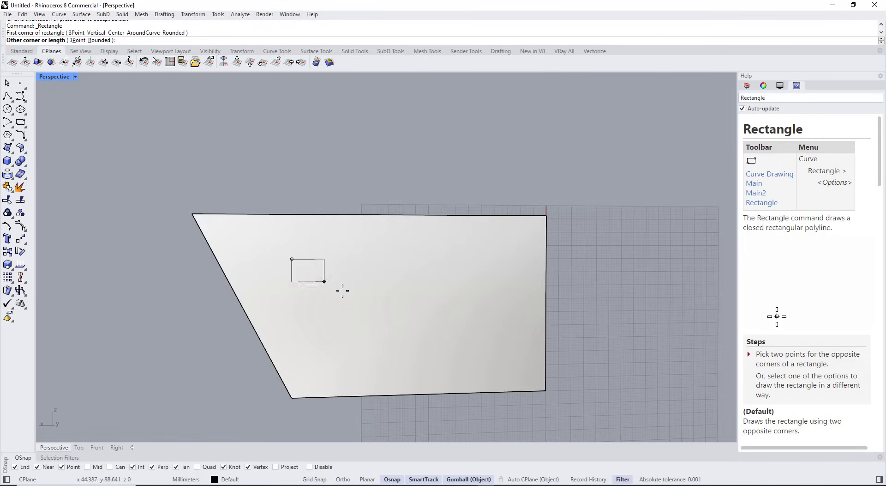
{"action": "left_click", "coordinate": [357, 307]}
{"action": "right_click", "coordinate": [365, 290]}
{"action": "left_click", "coordinate": [389, 244]}
{"action": "left_click", "coordinate": [434, 273]}
{"action": "right_click", "coordinate": [460, 263]}
{"action": "left_click", "coordinate": [464, 267]}
{"action": "left_click", "coordinate": [503, 315]}
{"action": "right_click", "coordinate": [499, 319]}
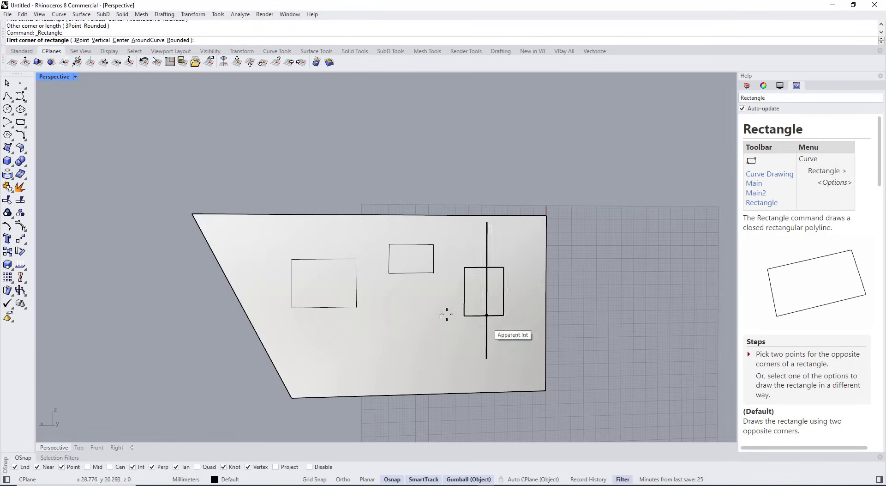
{"action": "right_click_drag", "start_coordinate": [360, 245], "coordinate": [396, 276]}
{"action": "key", "text": "Escape"}
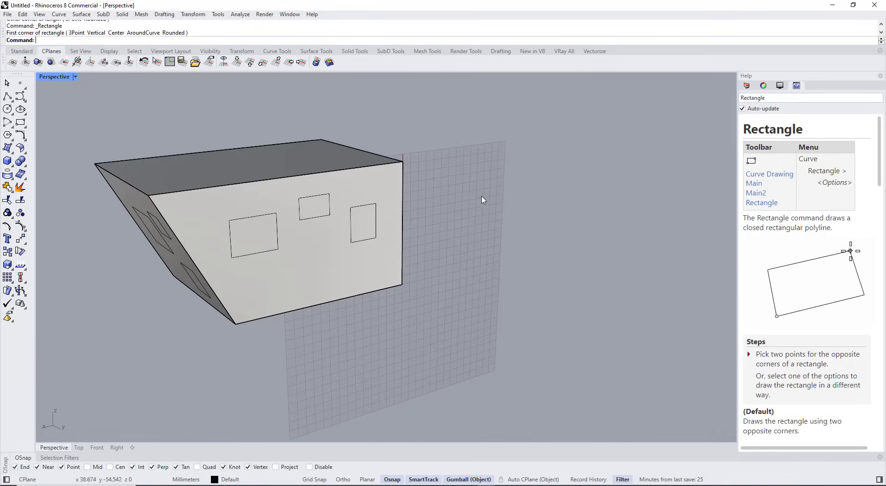
- Restore the ground construction plane by undoing the one on the vertical face, and view both faces with rectangles
{"action": "left_click", "coordinate": [144, 62]}
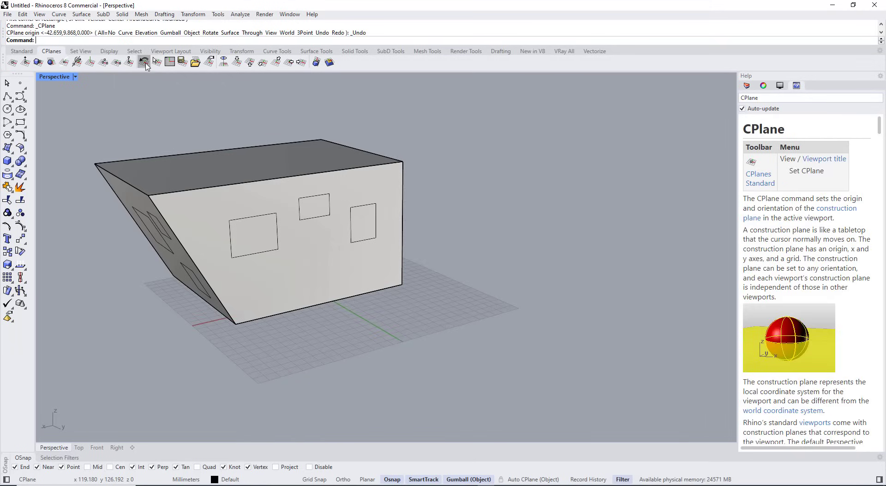
{"action": "left_click", "coordinate": [145, 63]}
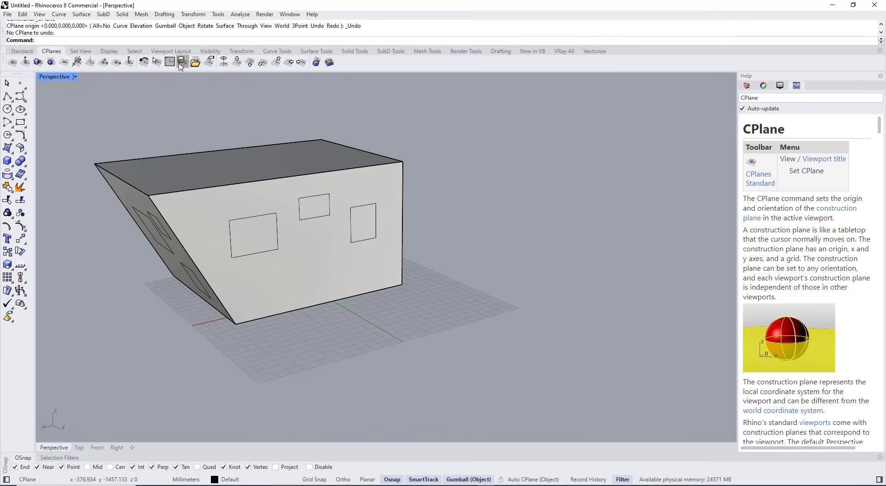
{"action": "scroll", "coordinate": [254, 230], "scroll_direction": "down", "scroll_amount": 2}
{"action": "right_click_drag", "start_coordinate": [254, 230], "coordinate": [297, 231]}
{"action": "scroll", "coordinate": [231, 250], "scroll_direction": "down", "scroll_amount": 4}
{"action": "right_click_drag", "start_coordinate": [196, 263], "coordinate": [265, 249]}
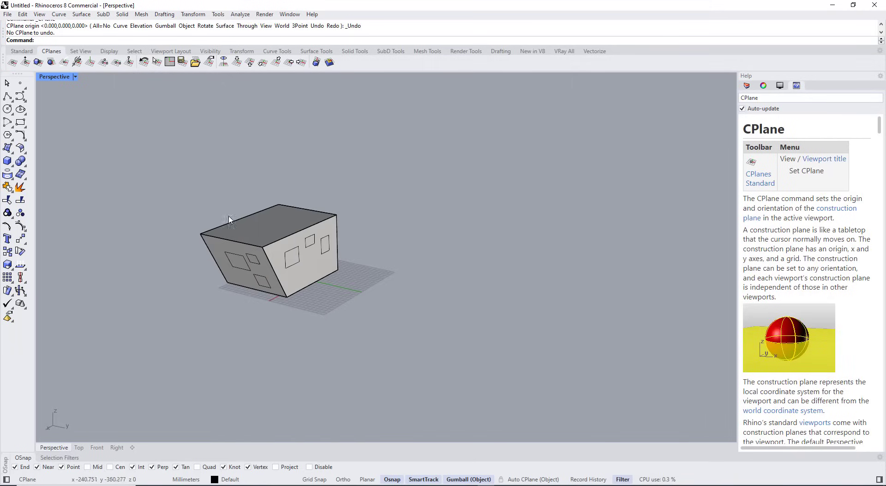
{"action": "scroll", "coordinate": [234, 211], "scroll_direction": "up", "scroll_amount": 4}
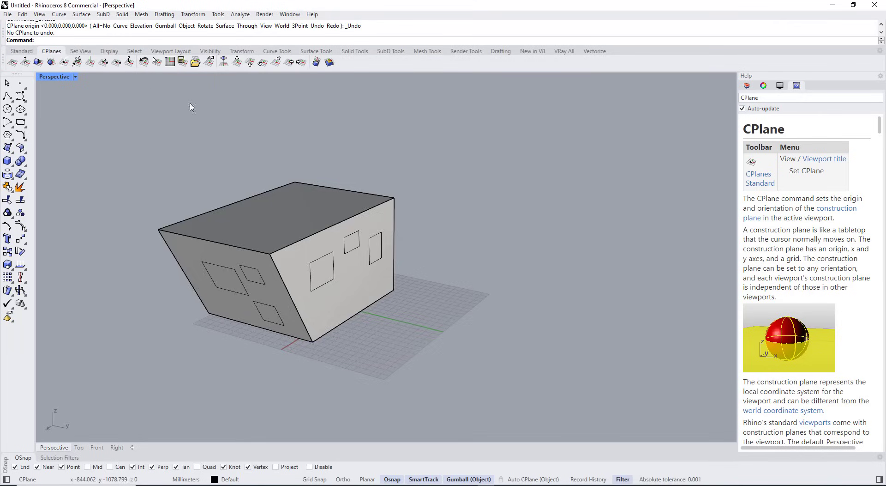
- Turn on automatic CPlane alignment to objects and bring the slanted face into view
{"action": "right_click_drag", "start_coordinate": [384, 313], "coordinate": [366, 294]}
{"action": "scroll", "coordinate": [355, 364], "scroll_direction": "up", "scroll_amount": 3}
{"action": "right_click_drag", "start_coordinate": [298, 321], "coordinate": [358, 337]}
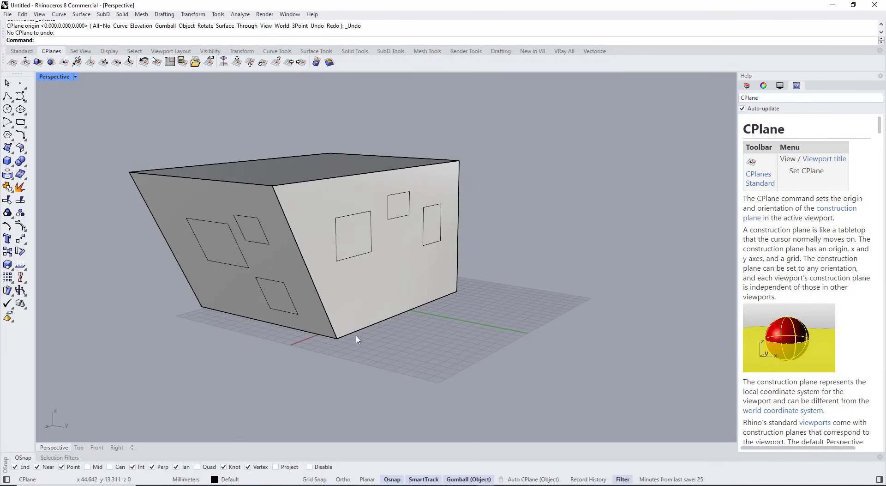
{"action": "left_click", "coordinate": [524, 479]}
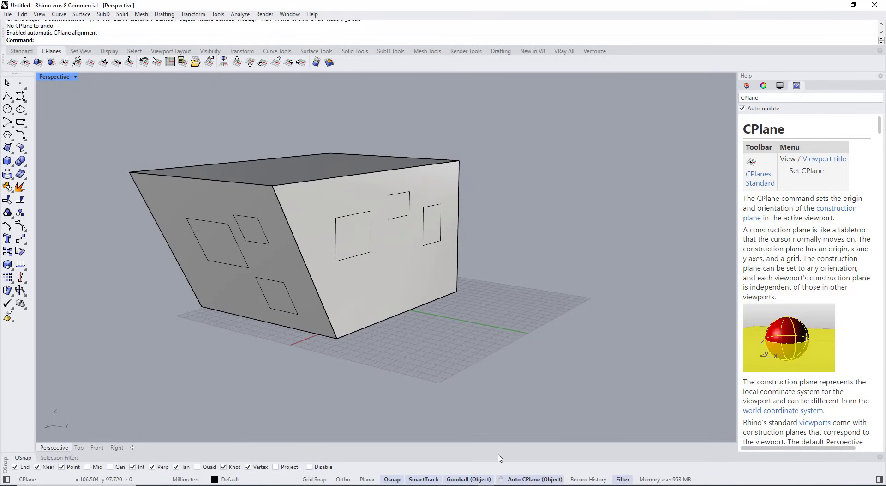
{"action": "right_click_drag", "start_coordinate": [462, 416], "coordinate": [264, 323]}
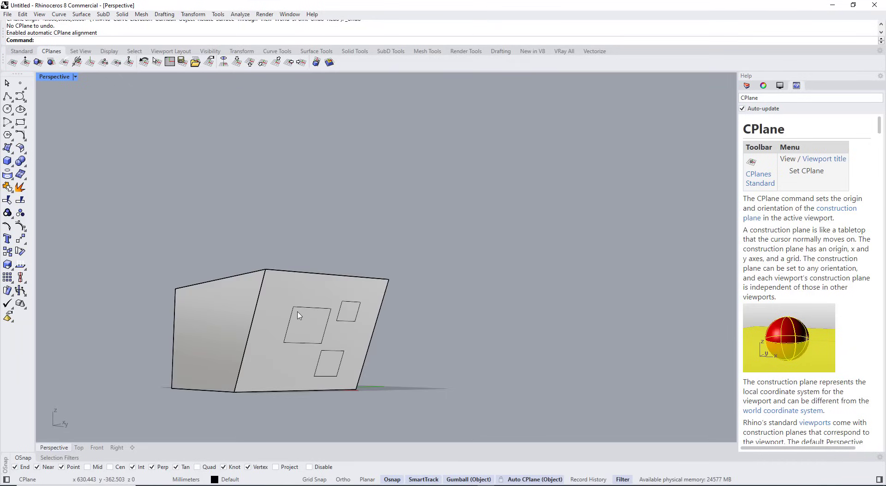
- Select the slanted face as a sub-object to align the automatic construction plane to it, and view it face-on
{"action": "left_click", "coordinate": [280, 302], "text": "ctrl+shift"}
{"action": "left_click", "coordinate": [281, 293]}
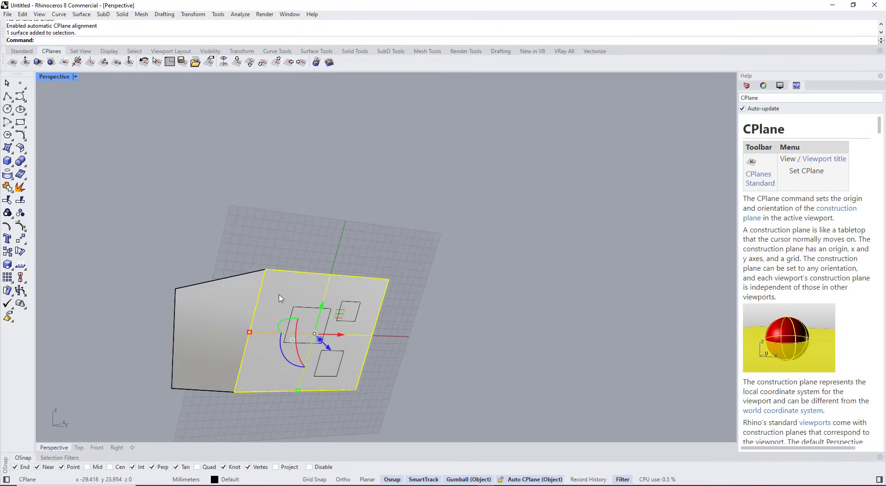
{"action": "right_click_drag", "start_coordinate": [330, 312], "coordinate": [293, 244]}
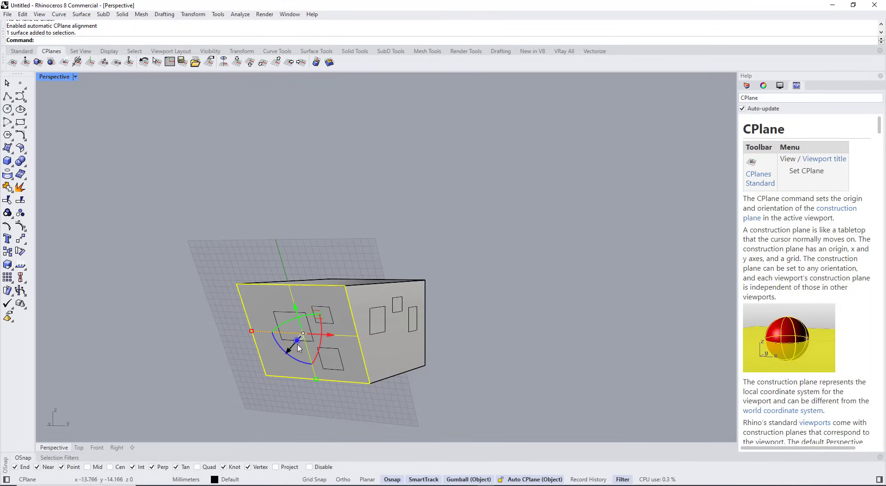
{"action": "scroll", "coordinate": [257, 301], "scroll_direction": "up", "scroll_amount": 4}
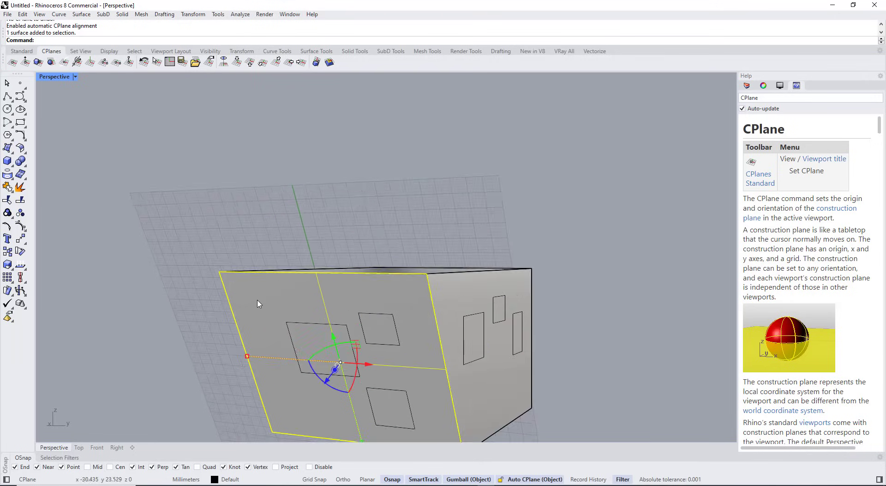
{"action": "scroll", "coordinate": [257, 301], "scroll_direction": "down", "scroll_amount": 2}
{"action": "right_click_drag", "start_coordinate": [258, 280], "coordinate": [294, 290]}
{"action": "right_click_drag", "start_coordinate": [281, 361], "coordinate": [301, 283]}
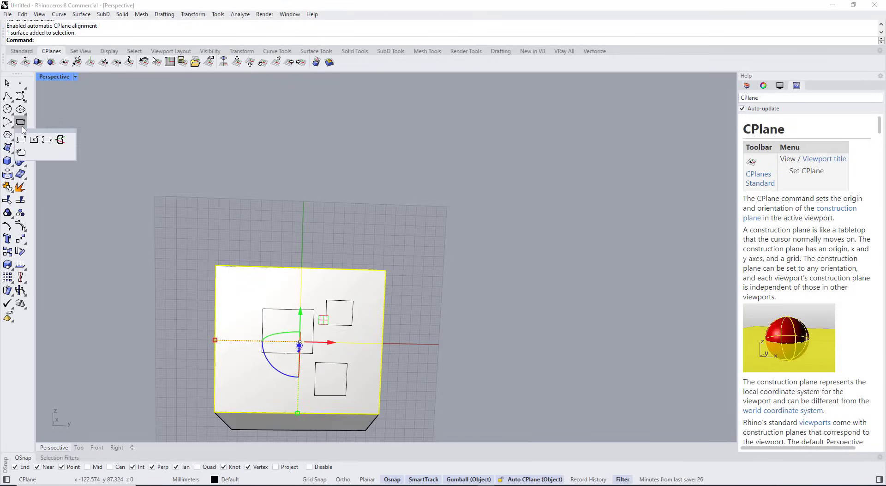
- Draw two rectangles from their centres near the slanted face's upper corner, beside the top edge
{"action": "scroll", "coordinate": [257, 257], "scroll_direction": "up", "scroll_amount": 3}
{"action": "left_click", "coordinate": [34, 140]}
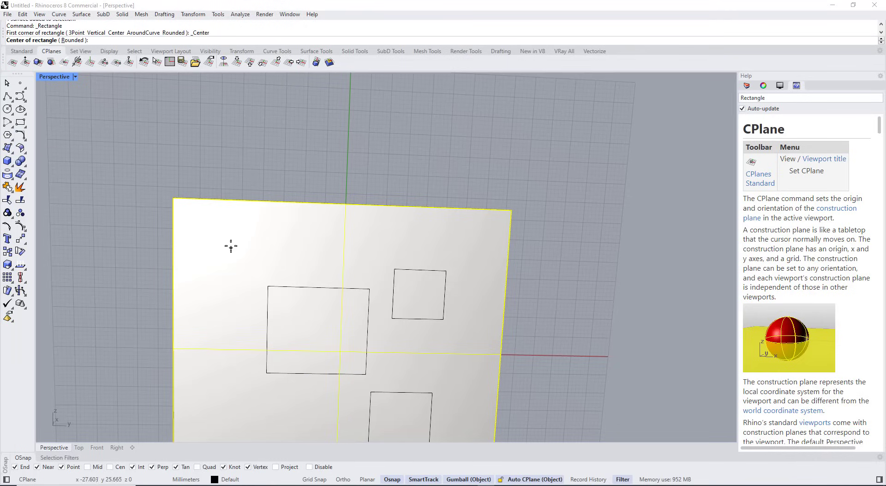
{"action": "left_click", "coordinate": [220, 235]}
{"action": "left_click", "coordinate": [239, 264]}
{"action": "right_click", "coordinate": [265, 239]}
{"action": "left_click", "coordinate": [266, 233]}
{"action": "left_click", "coordinate": [281, 243]}
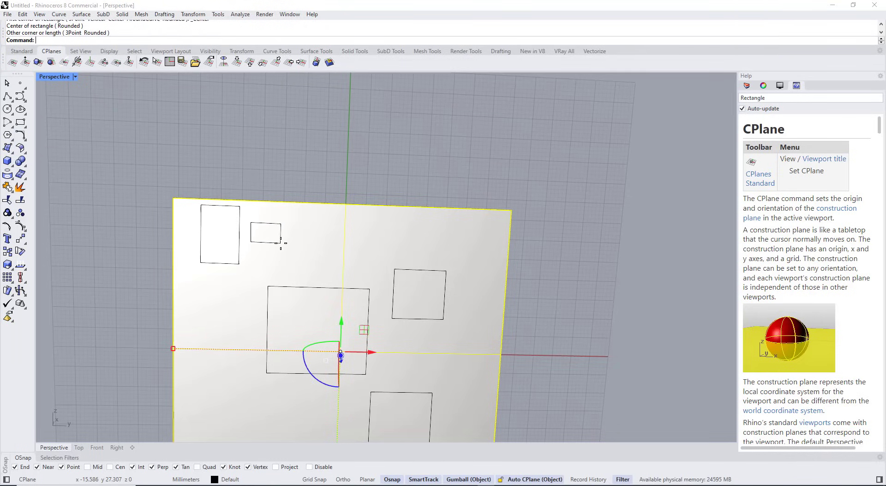
- Draw two more corner-to-corner rectangles on the slanted face, one beside and one above the large existing rectangle
{"action": "left_click", "coordinate": [19, 141]}
{"action": "left_click", "coordinate": [227, 290]}
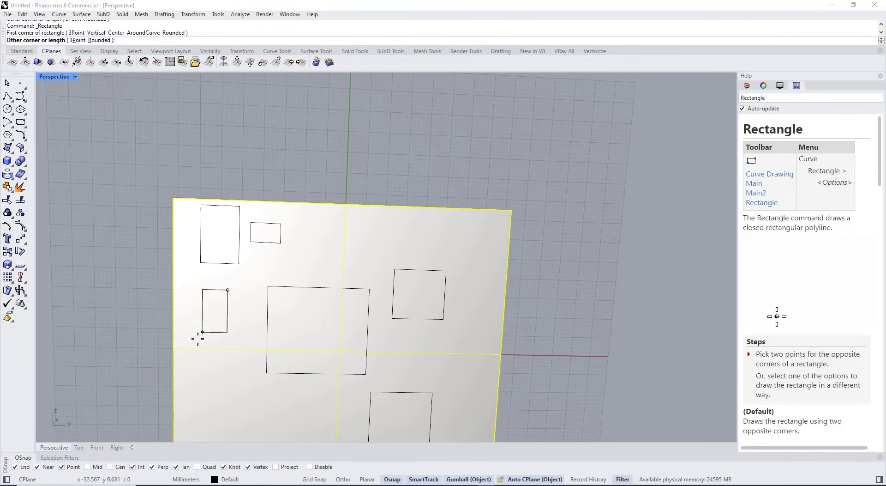
{"action": "left_click", "coordinate": [197, 338]}
{"action": "right_click", "coordinate": [245, 287]}
{"action": "left_click", "coordinate": [323, 269]}
{"action": "left_click", "coordinate": [337, 242]}
{"action": "scroll", "coordinate": [267, 285], "scroll_direction": "down", "scroll_amount": 6}
{"action": "mouse_move", "coordinate": [265, 293]}
{"action": "right_mouse_down"}
{"action": "mouse_move", "coordinate": [255, 316]}
{"action": "mouse_move", "coordinate": [223, 282]}
{"action": "mouse_move", "coordinate": [184, 313]}
{"action": "mouse_move", "coordinate": [201, 367]}
{"action": "right_mouse_up"}
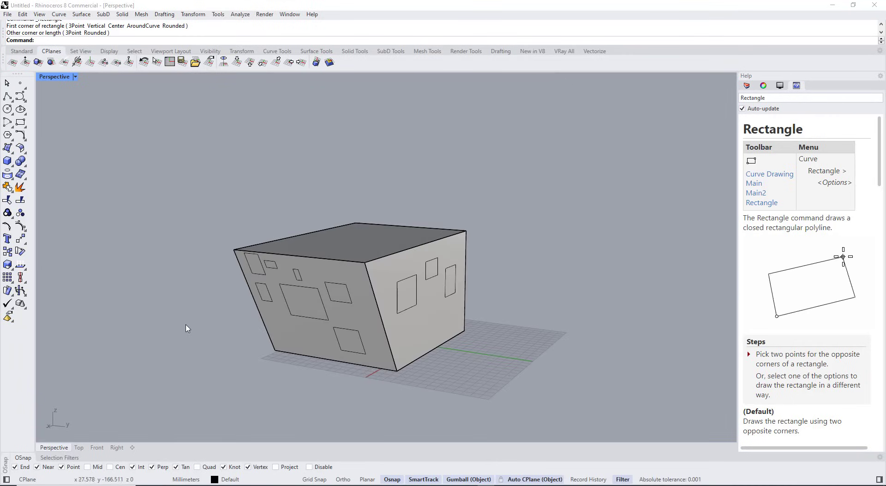
- Select the slanted face again and deselect it to compare how the automatic construction plane behaves
{"action": "scroll", "coordinate": [308, 275], "scroll_direction": "up", "scroll_amount": 5}
{"action": "left_click", "coordinate": [324, 268], "text": "ctrl+shift"}
{"action": "scroll", "coordinate": [325, 269], "scroll_direction": "down", "scroll_amount": 5}
{"action": "left_click", "coordinate": [208, 320]}
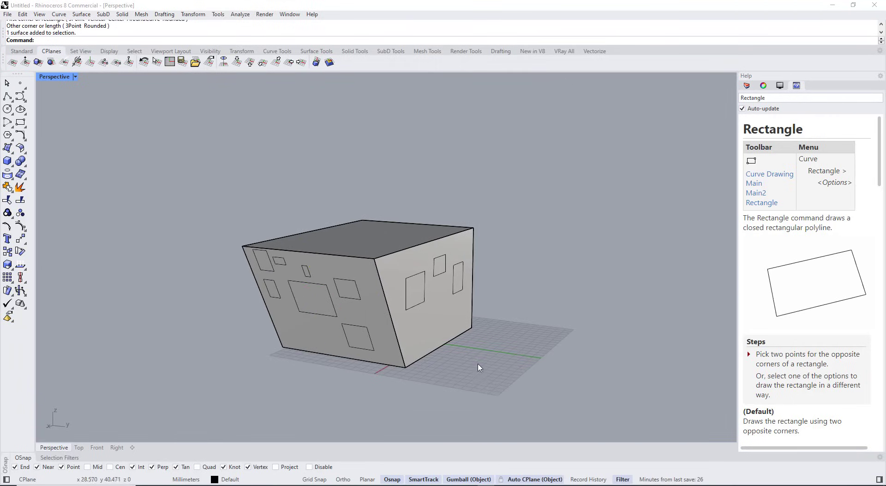
{"action": "right_click_drag", "start_coordinate": [479, 356], "coordinate": [473, 385]}
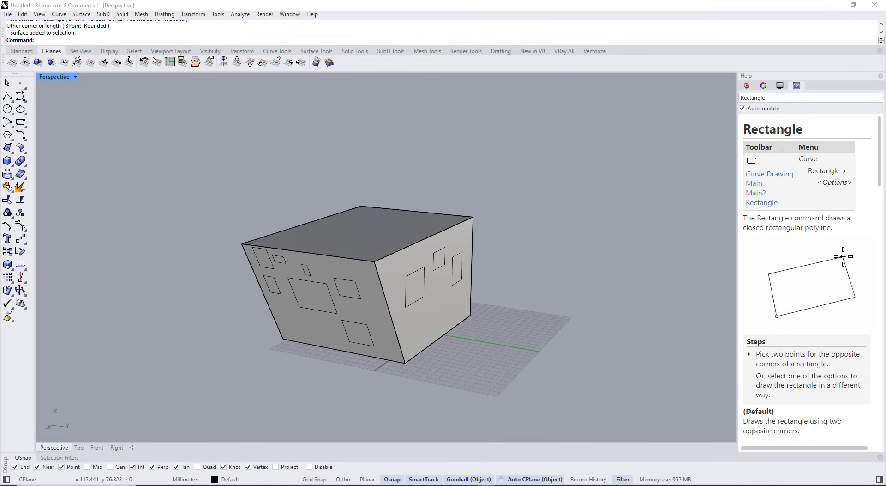
- Turn on Sticky Auto CPlane, align the construction plane to the vertical face with rectangles, and deselect the face
{"action": "left_click", "coordinate": [518, 480]}
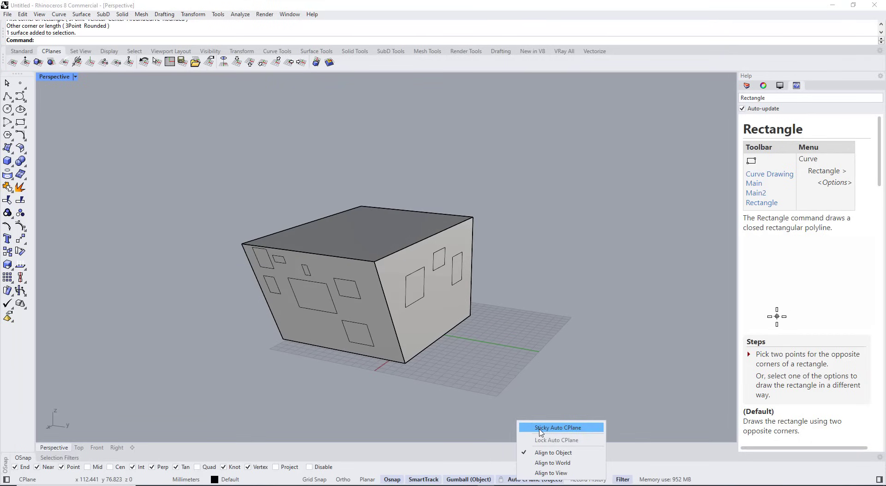
{"action": "left_click", "coordinate": [539, 429]}
{"action": "scroll", "coordinate": [312, 313], "scroll_direction": "up", "scroll_amount": 5}
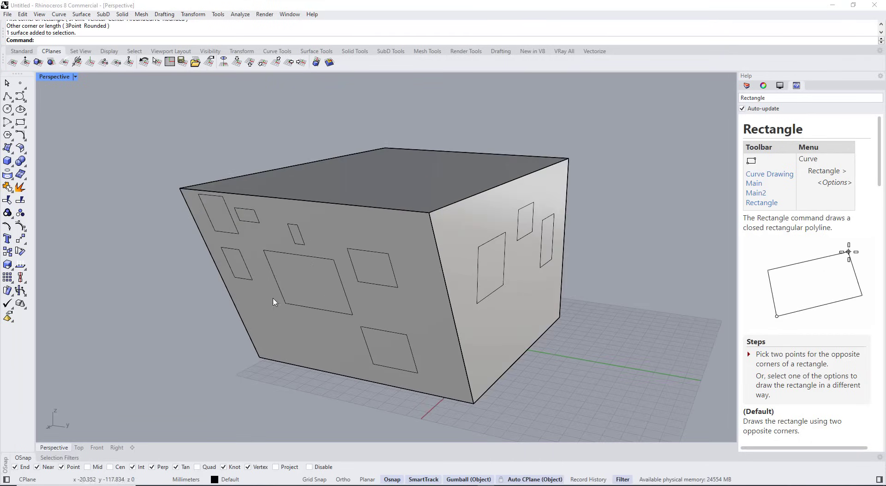
{"action": "left_click", "coordinate": [452, 231], "text": "ctrl+shift"}
{"action": "scroll", "coordinate": [451, 233], "scroll_direction": "down", "scroll_amount": 6}
{"action": "right_click_drag", "start_coordinate": [438, 258], "coordinate": [529, 316]}
{"action": "left_click", "coordinate": [381, 333]}
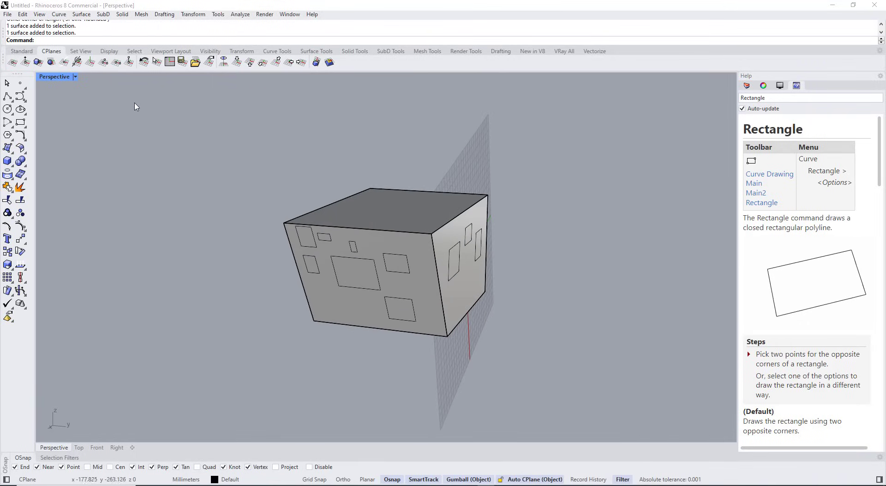
- Try to undo the construction plane, and turn off Sticky Auto CPlane to return to the ground plane
{"action": "left_click", "coordinate": [144, 63]}
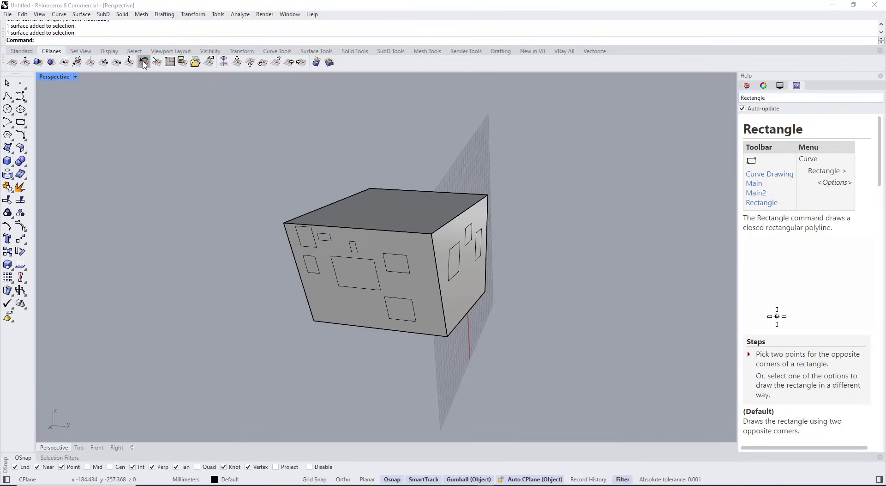
{"action": "left_click", "coordinate": [520, 479]}
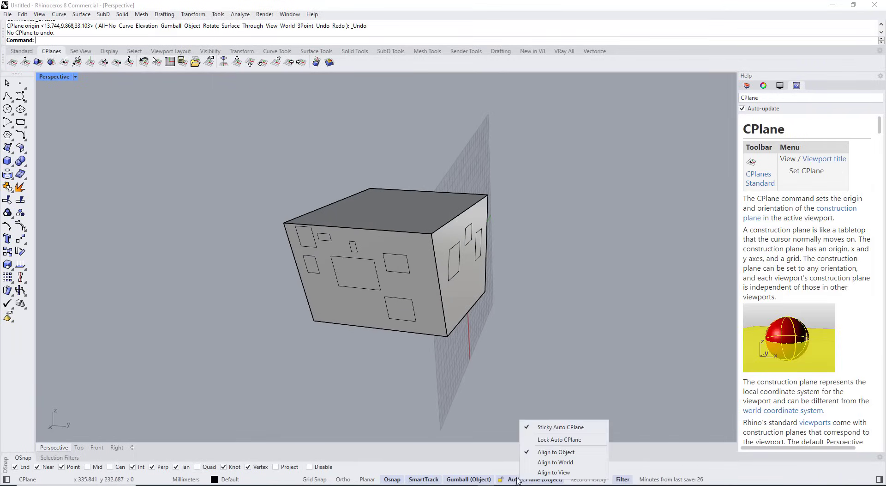
{"action": "left_click", "coordinate": [538, 430]}
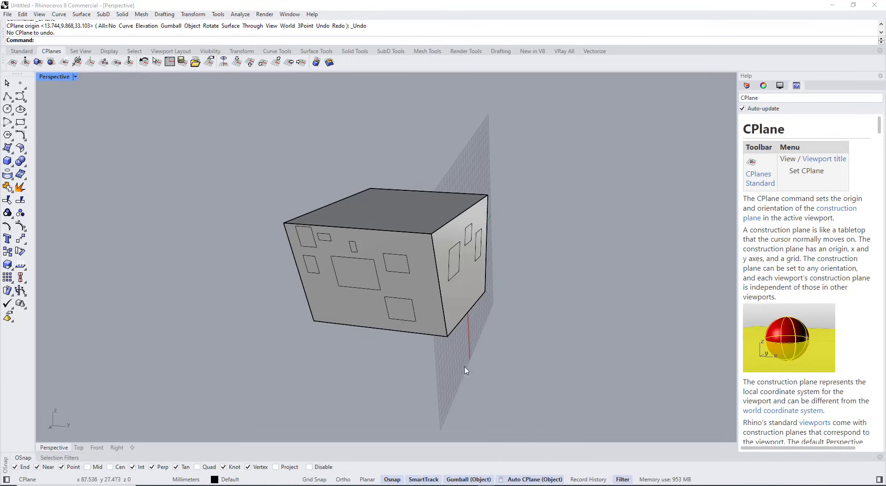
{"action": "right_click_drag", "start_coordinate": [466, 369], "coordinate": [470, 376]}
{"action": "scroll", "coordinate": [464, 359], "scroll_direction": "up", "scroll_amount": 3}
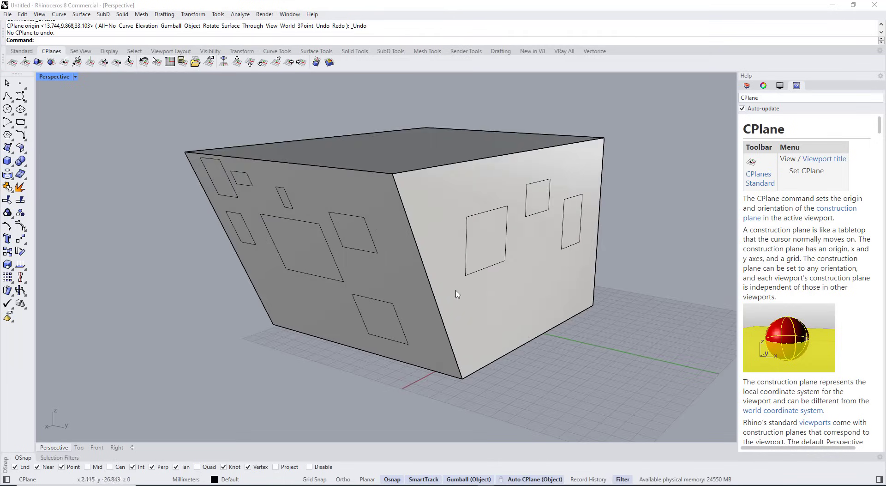
{"action": "scroll", "coordinate": [501, 373], "scroll_direction": "down", "scroll_amount": 5}
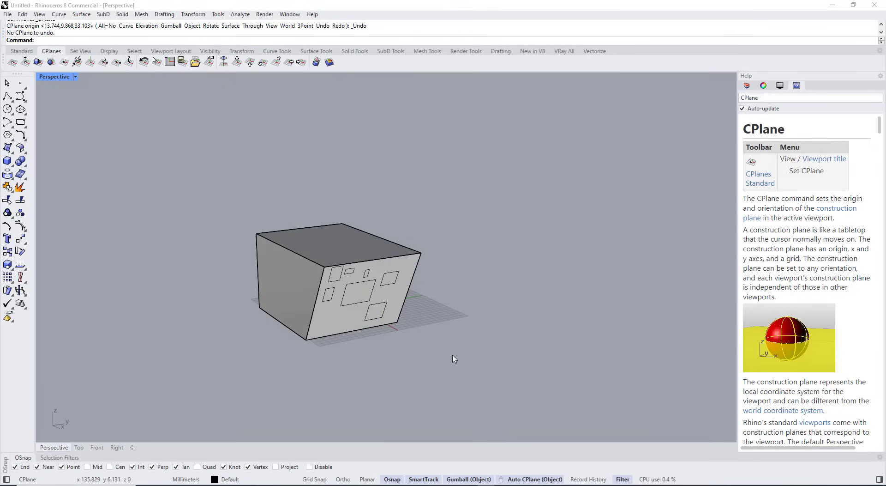
- Delete the box together with all the rectangles drawn on its faces
{"action": "left_click_drag", "start_coordinate": [454, 363], "coordinate": [213, 164]}
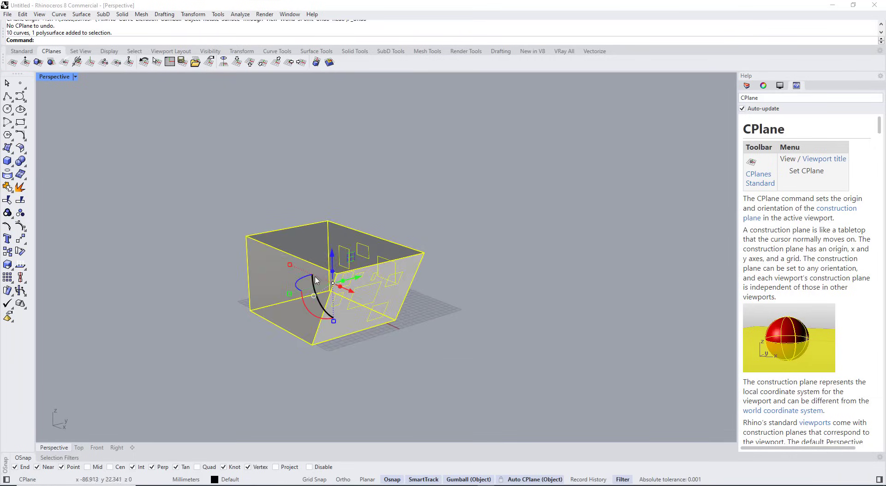
{"action": "key", "text": "Delete"}
{"action": "scroll", "coordinate": [298, 289], "scroll_direction": "up", "scroll_amount": 5}
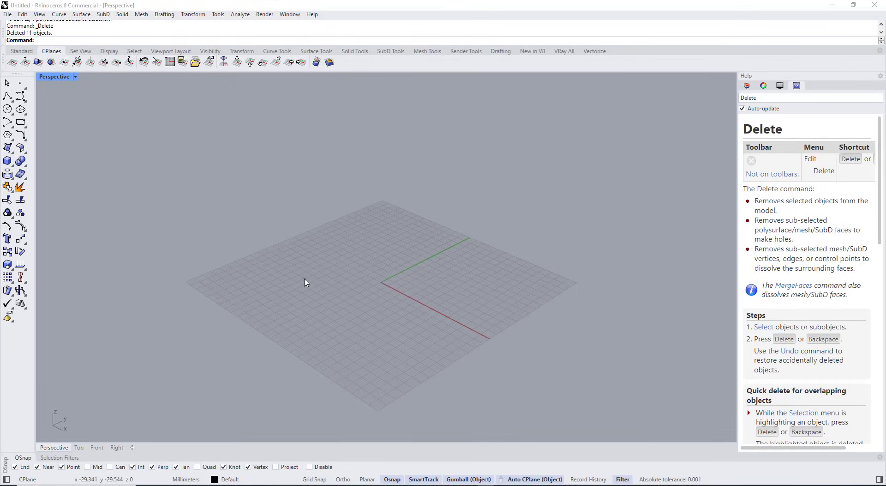
- Draw a three-point control point curve lengthwise across the front half of the ground grid
{"action": "left_click", "coordinate": [20, 96]}
{"action": "left_click", "coordinate": [248, 253]}
{"action": "left_click", "coordinate": [365, 302]}
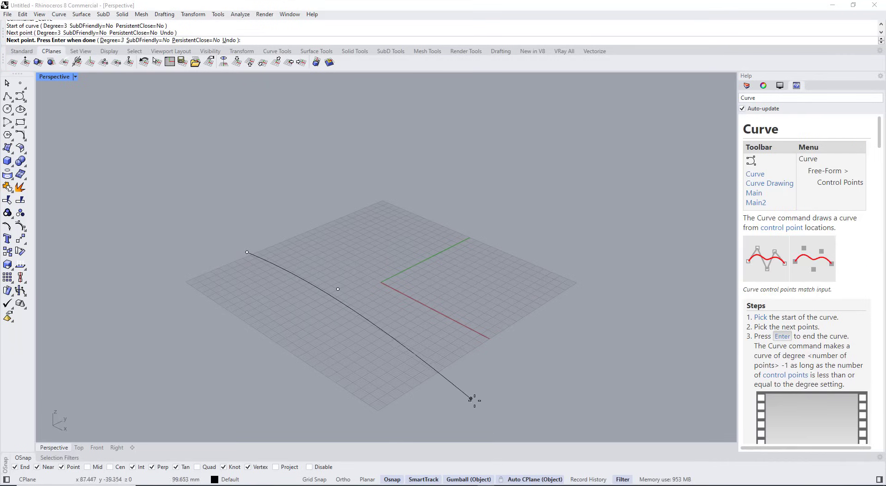
{"action": "left_click", "coordinate": [476, 402]}
{"action": "right_click", "coordinate": [477, 402]}
- Draw a second control point curve with four points behind the first, running roughly parallel to it
{"action": "right_click", "coordinate": [326, 238]}
{"action": "left_click", "coordinate": [340, 203]}
{"action": "left_click", "coordinate": [452, 297]}
{"action": "left_click", "coordinate": [580, 338]}
{"action": "left_click", "coordinate": [607, 363]}
{"action": "right_click", "coordinate": [609, 364]}
- Rebuild both curves with a point count of 4 and degree 3, deleting the input curves
{"action": "left_click_drag", "start_coordinate": [572, 318], "coordinate": [382, 394]}
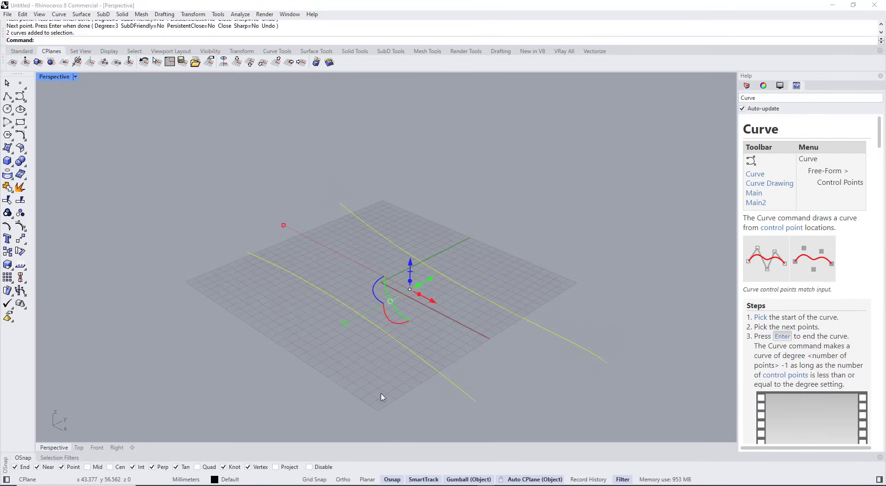
{"action": "type", "text": "rebuild"}
{"action": "key", "text": "Return"}
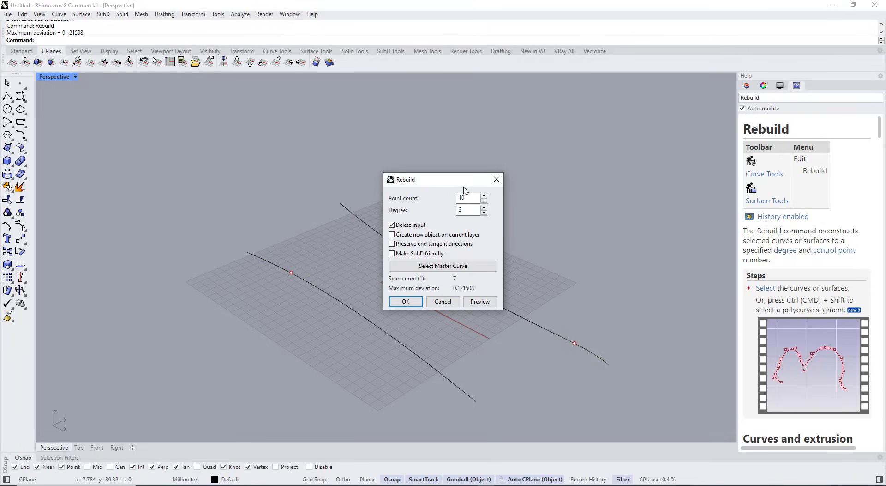
{"action": "left_click_drag", "start_coordinate": [469, 198], "coordinate": [442, 199]}
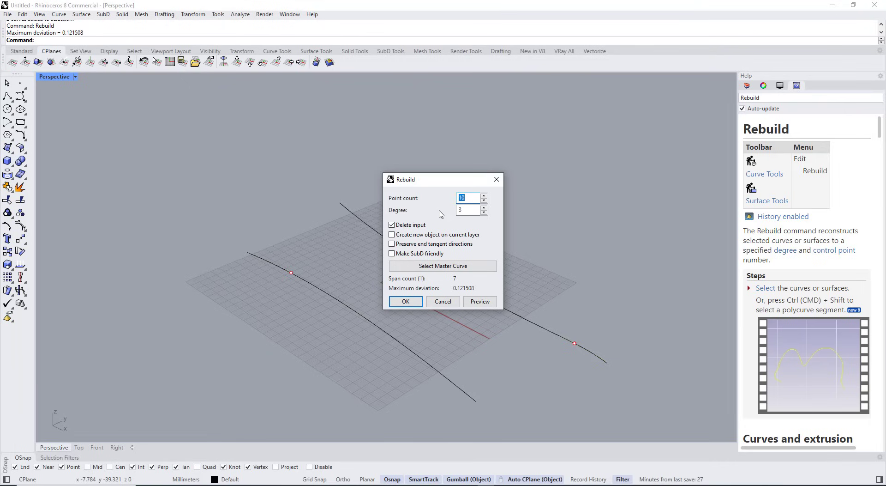
{"action": "left_click", "coordinate": [417, 299]}
- Show both curves' control points, raise the four interior points vertically to arch the curves, and hide the points
{"action": "right_click_drag", "start_coordinate": [306, 290], "coordinate": [323, 284]}
{"action": "key", "text": "F10"}
{"action": "left_click_drag", "start_coordinate": [234, 215], "coordinate": [419, 398]}
{"action": "right_click_drag", "start_coordinate": [365, 336], "coordinate": [382, 303]}
{"action": "left_click_drag", "start_coordinate": [354, 300], "coordinate": [354, 236]}
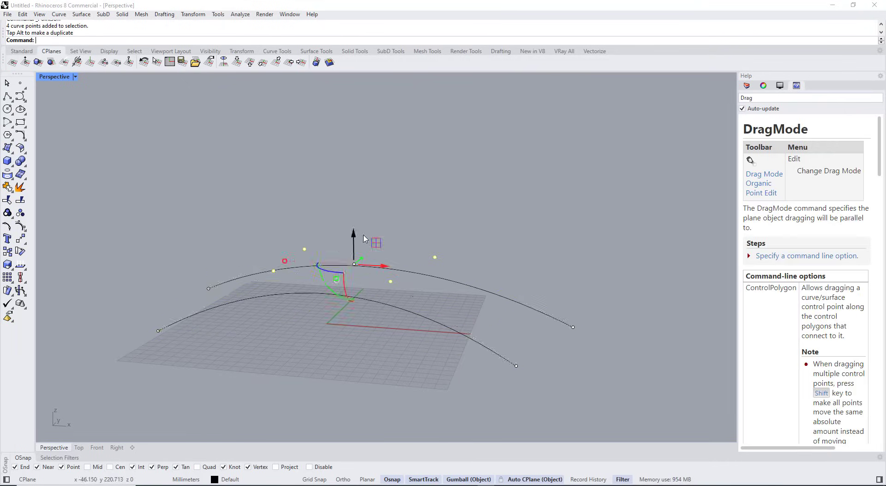
{"action": "left_click", "coordinate": [401, 213]}
{"action": "right_click_drag", "start_coordinate": [401, 213], "coordinate": [387, 242]}
{"action": "key", "text": "Escape"}
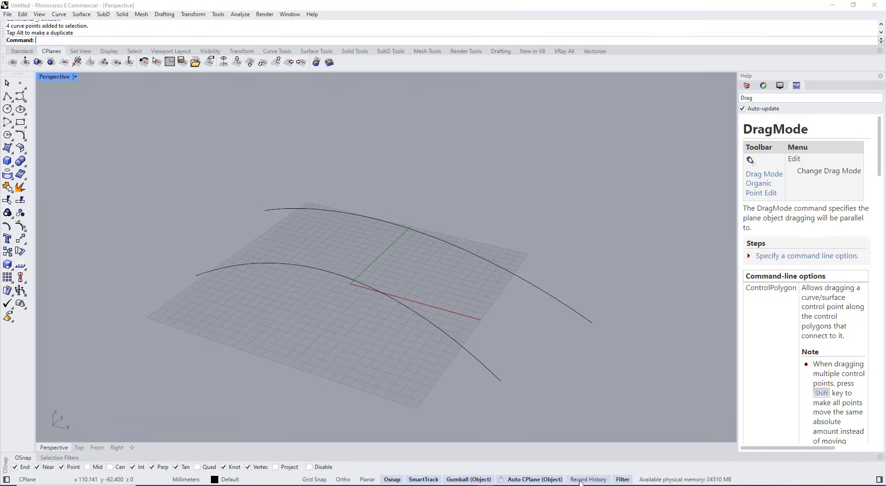
- Turn on Always Record History and loft a surface between the two curves with Normal style and no simplification
{"action": "right_click", "coordinate": [580, 481]}
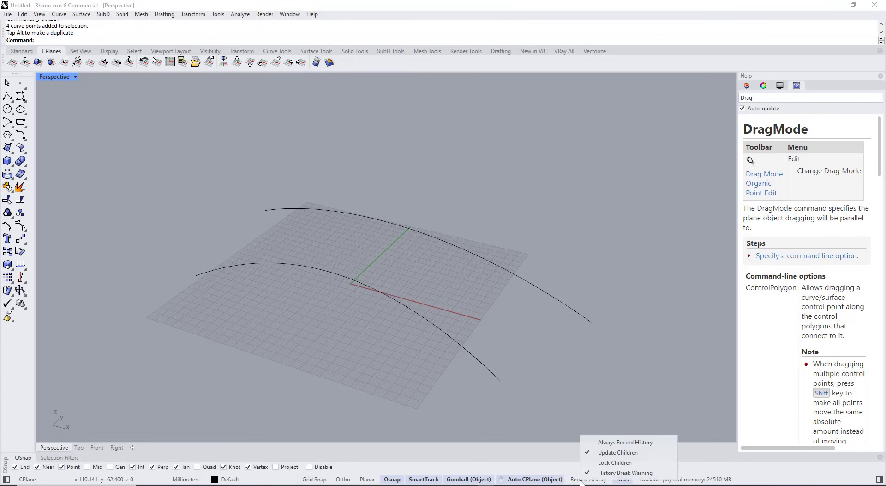
{"action": "left_click", "coordinate": [600, 441]}
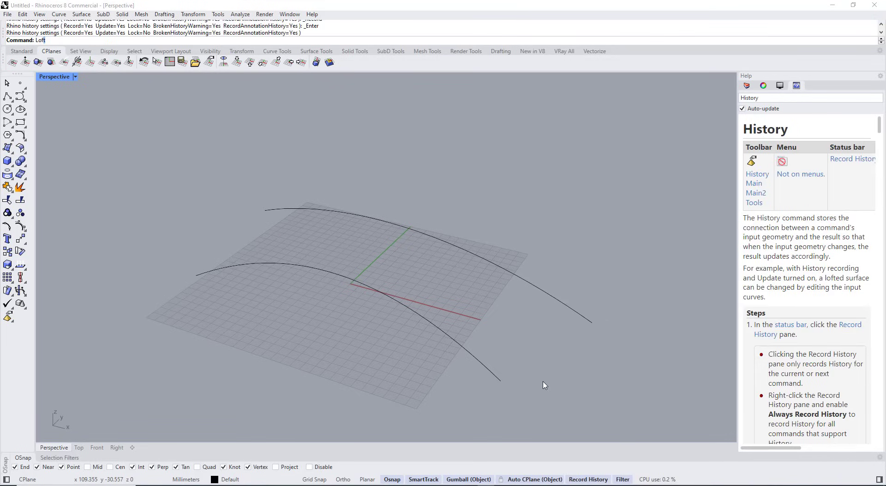
{"action": "key", "text": "Return"}
{"action": "left_click", "coordinate": [485, 368]}
{"action": "left_click", "coordinate": [545, 295]}
{"action": "key", "text": "Return"}
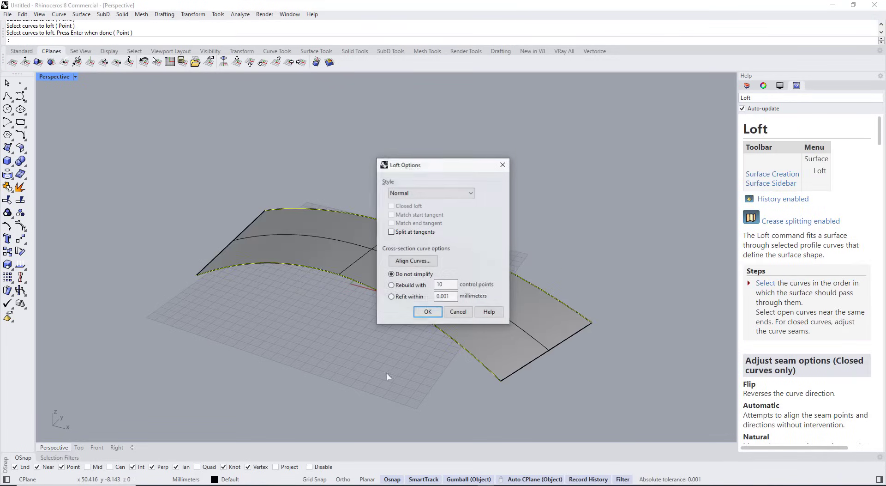
{"action": "left_click", "coordinate": [428, 312]}
- Select the rear input curve and raise one of its interior control points to reshape the lofted surface
{"action": "left_click", "coordinate": [409, 232]}
{"action": "left_click", "coordinate": [434, 251]}
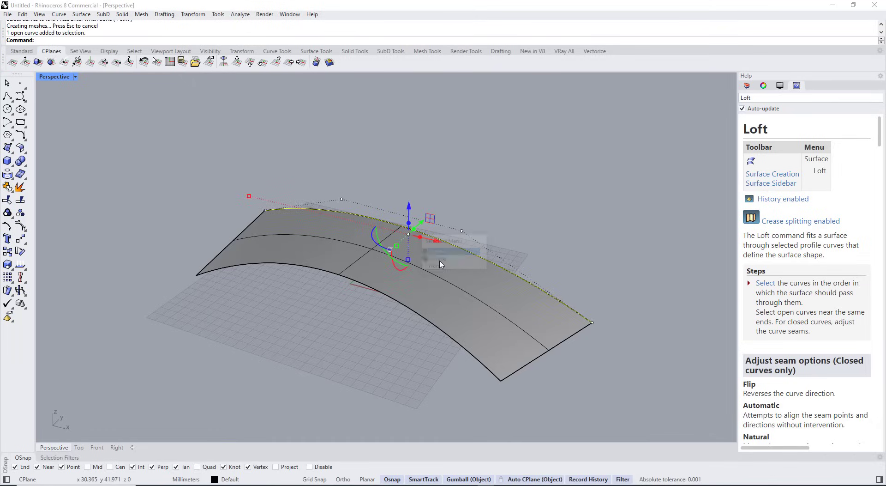
{"action": "left_click_drag", "start_coordinate": [329, 163], "coordinate": [328, 138]}
{"action": "right_click_drag", "start_coordinate": [353, 263], "coordinate": [370, 277]}
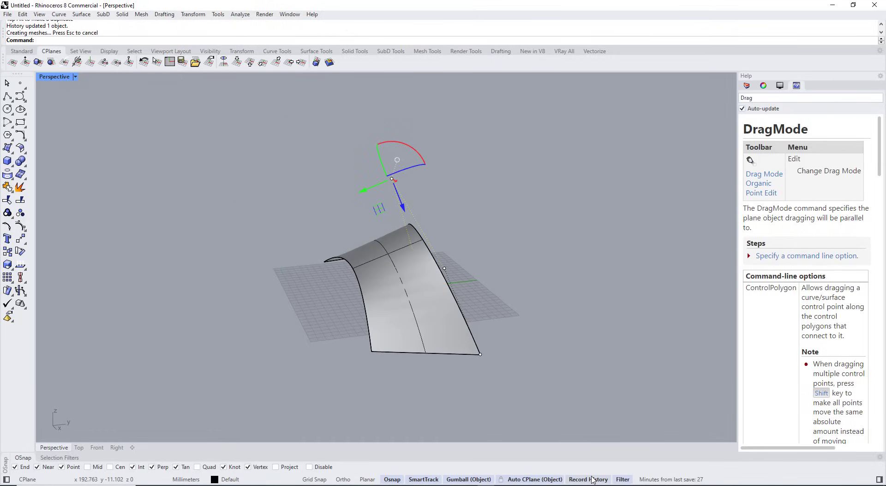
{"action": "right_click_drag", "start_coordinate": [362, 223], "coordinate": [379, 233]}
{"action": "left_click_drag", "start_coordinate": [325, 169], "coordinate": [356, 151]}
{"action": "right_click_drag", "start_coordinate": [390, 240], "coordinate": [376, 273]}
{"action": "right_click_drag", "start_coordinate": [374, 186], "coordinate": [360, 344]}
- Select the end control point of the rear curve and set the Gumball alignment to CPlane
{"action": "left_click", "coordinate": [360, 344]}
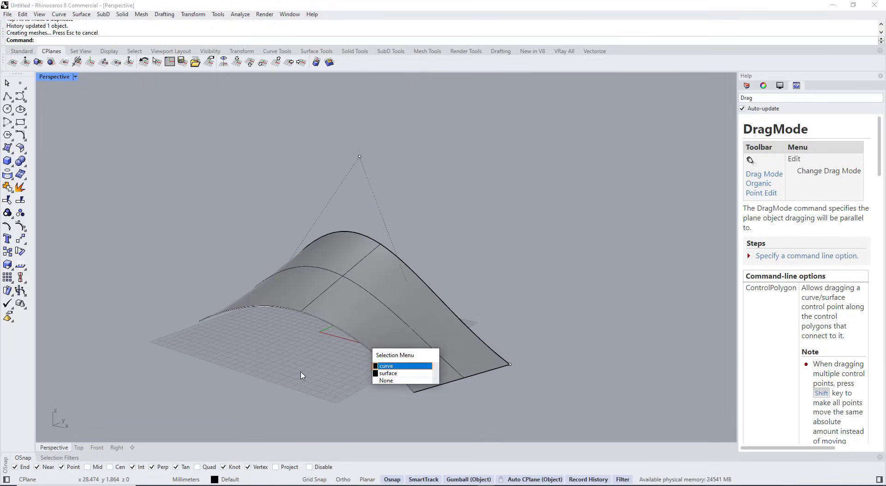
{"action": "left_click", "coordinate": [506, 355]}
{"action": "left_click", "coordinate": [510, 363]}
{"action": "right_click_drag", "start_coordinate": [511, 362], "coordinate": [408, 333]}
{"action": "scroll", "coordinate": [459, 334], "scroll_direction": "down", "scroll_amount": 5}
{"action": "scroll", "coordinate": [440, 344], "scroll_direction": "up", "scroll_amount": 6}
{"action": "left_click", "coordinate": [449, 328]}
{"action": "left_click", "coordinate": [466, 379]}
{"action": "scroll", "coordinate": [430, 330], "scroll_direction": "down", "scroll_amount": 4}
- Move the rear curve's end control point outward along the construction plane to extend the lofted surface's corner
{"action": "left_click_drag", "start_coordinate": [453, 355], "coordinate": [531, 314]}
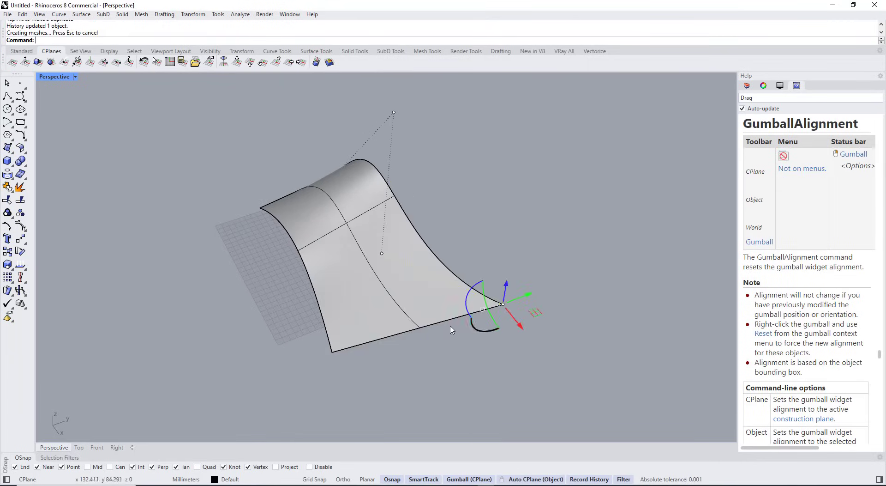
{"action": "right_click_drag", "start_coordinate": [416, 332], "coordinate": [437, 349]}
{"action": "left_click_drag", "start_coordinate": [504, 175], "coordinate": [544, 196]}
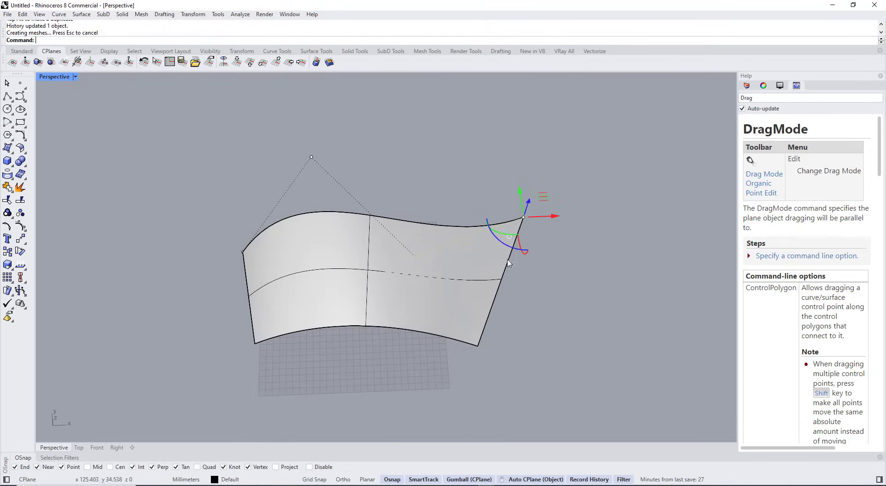
{"action": "right_click_drag", "start_coordinate": [478, 291], "coordinate": [347, 253]}
{"action": "scroll", "coordinate": [255, 262], "scroll_direction": "up", "scroll_amount": 5}
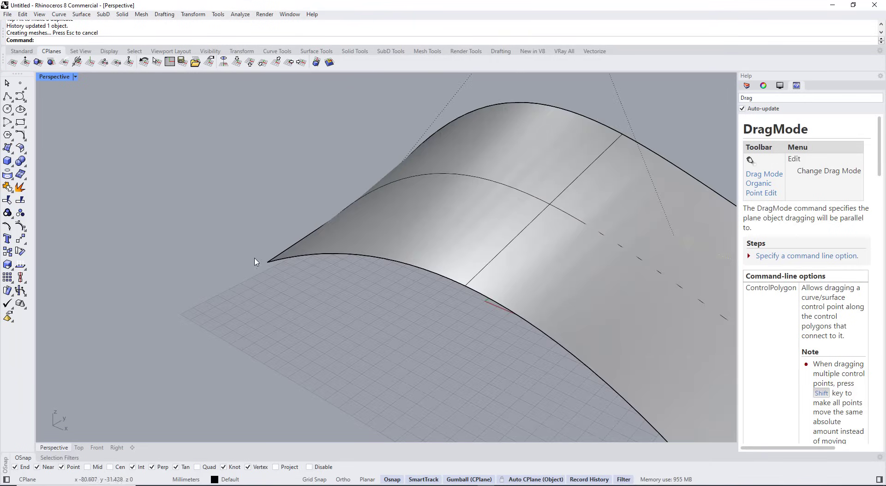
- Turn off automatic construction plane alignment to objects
{"action": "left_click", "coordinate": [284, 254]}
{"action": "scroll", "coordinate": [276, 283], "scroll_direction": "down", "scroll_amount": 1}
{"action": "left_click", "coordinate": [276, 283]}
{"action": "left_click", "coordinate": [298, 259]}
{"action": "left_click", "coordinate": [521, 429]}
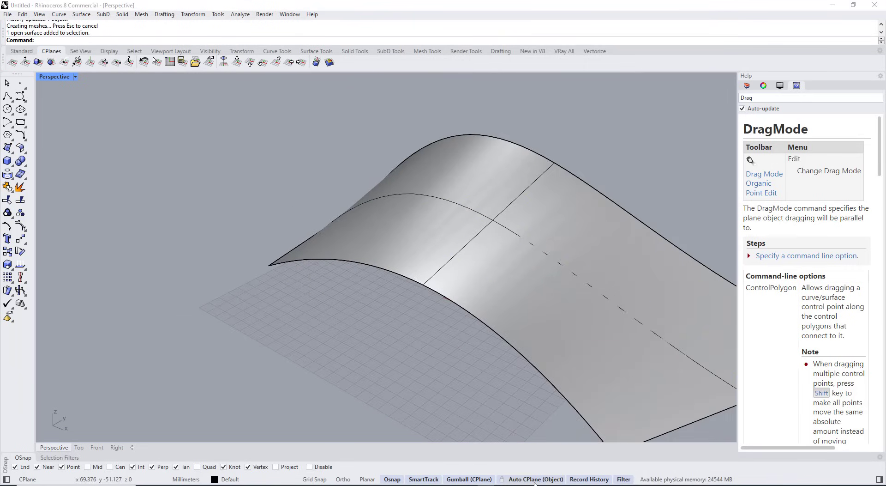
{"action": "left_click", "coordinate": [534, 480]}
- Show the front input curve's control points and pull its end point outward along the construction plane to extend the lofted surface
{"action": "left_click", "coordinate": [289, 262]}
{"action": "left_click", "coordinate": [314, 285]}
{"action": "key", "text": "F10"}
{"action": "left_click", "coordinate": [269, 266]}
{"action": "right_click_drag", "start_coordinate": [270, 283], "coordinate": [271, 310]}
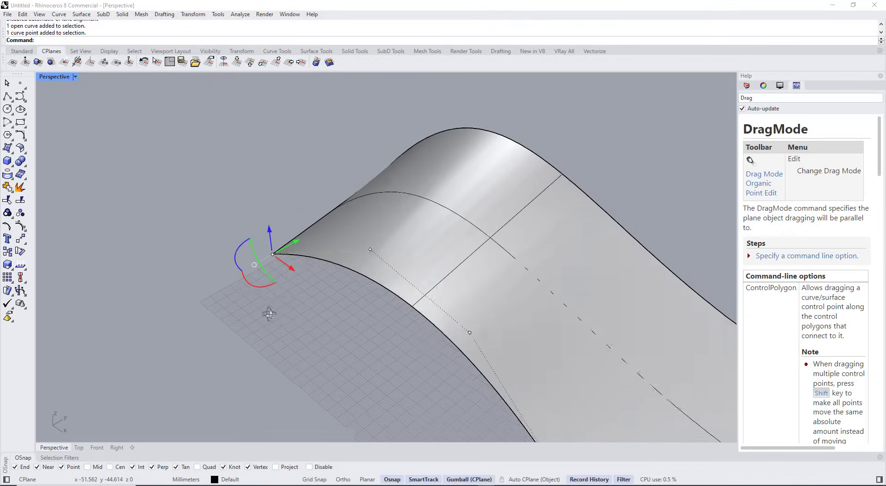
{"action": "left_click_drag", "start_coordinate": [273, 252], "coordinate": [205, 291]}
{"action": "key", "text": "Escape"}
{"action": "key", "text": "Escape"}
{"action": "scroll", "coordinate": [250, 268], "scroll_direction": "down", "scroll_amount": 8}
{"action": "right_click_drag", "start_coordinate": [258, 268], "coordinate": [369, 314]}
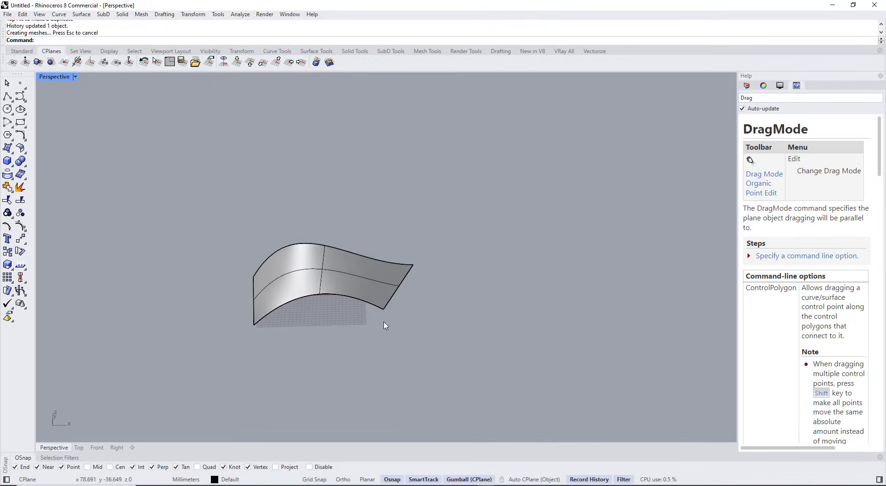
- Select both curves and the lofted surface and delete them
{"action": "left_click_drag", "start_coordinate": [447, 345], "coordinate": [154, 198]}
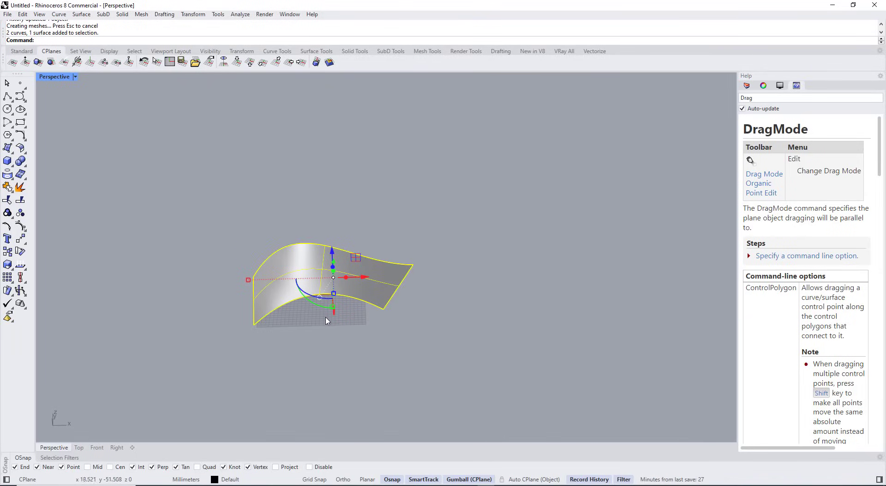
{"action": "right_click_drag", "start_coordinate": [314, 288], "coordinate": [330, 316]}
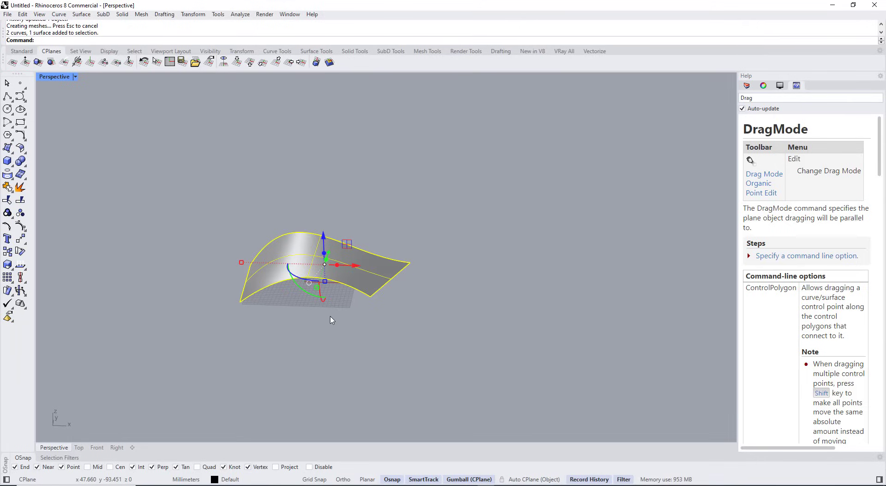
{"action": "key", "text": "Delete"}
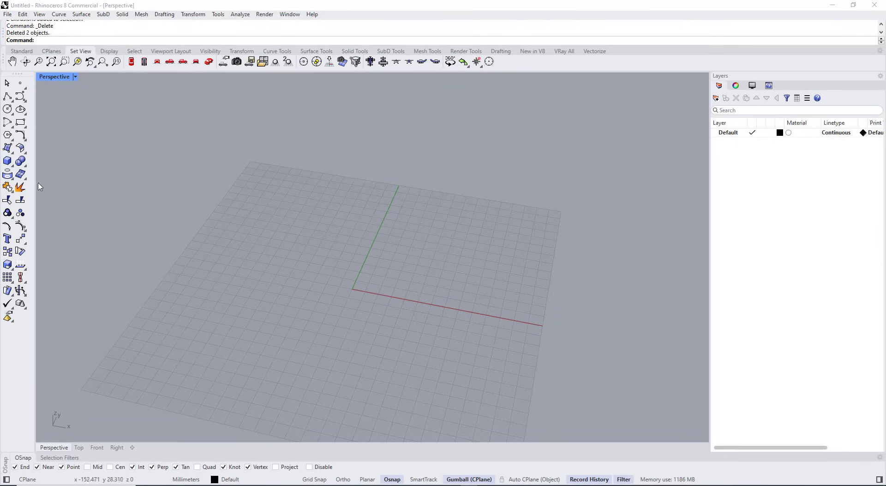
- Create a solid box from two base corners and a height near the origin
{"action": "left_click", "coordinate": [7, 161]}
{"action": "left_click", "coordinate": [342, 273]}
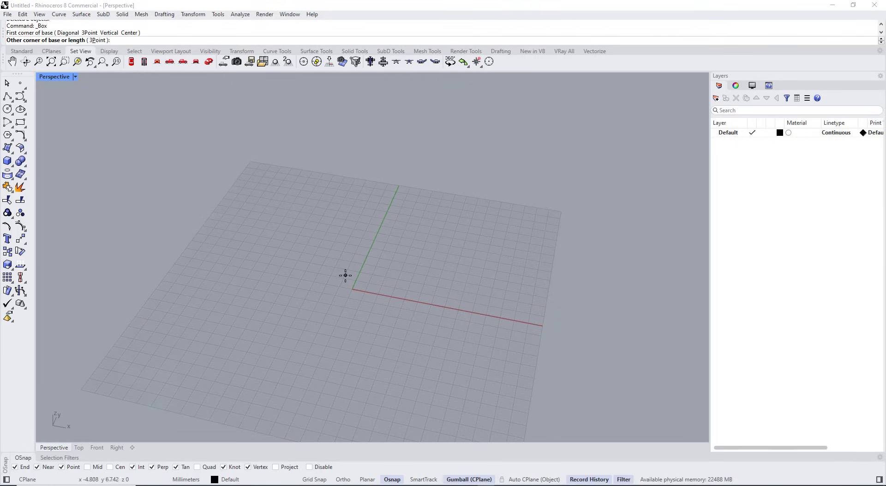
{"action": "left_click", "coordinate": [368, 327]}
{"action": "left_click", "coordinate": [369, 278]}
- Create a second freehand solid box farther along the X axis, beyond the first one
{"action": "right_click_drag", "start_coordinate": [471, 262], "coordinate": [464, 293]}
{"action": "right_click", "coordinate": [449, 269]}
{"action": "left_click", "coordinate": [448, 267]}
{"action": "left_click", "coordinate": [496, 304]}
{"action": "left_click", "coordinate": [487, 241]}
- Rotate the second box about its vertical axis with the Gumball so it sits at an angle to the grid
{"action": "left_click", "coordinate": [477, 272]}
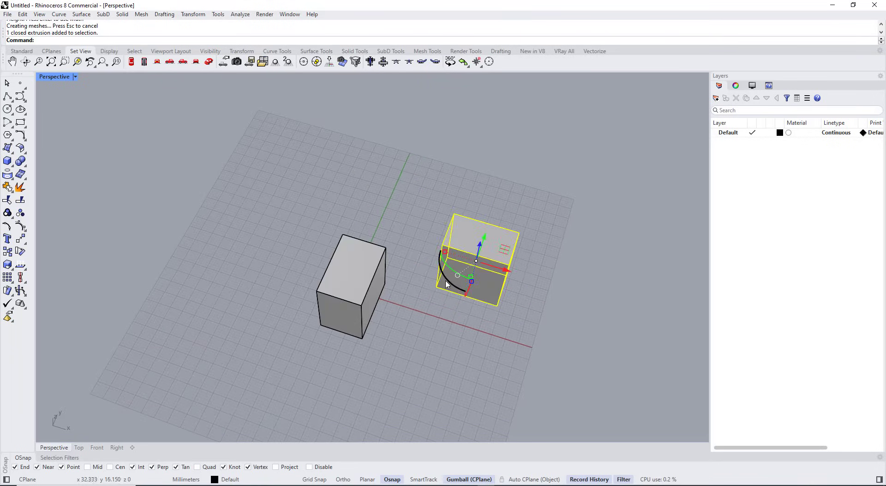
{"action": "left_click_drag", "start_coordinate": [446, 280], "coordinate": [460, 303]}
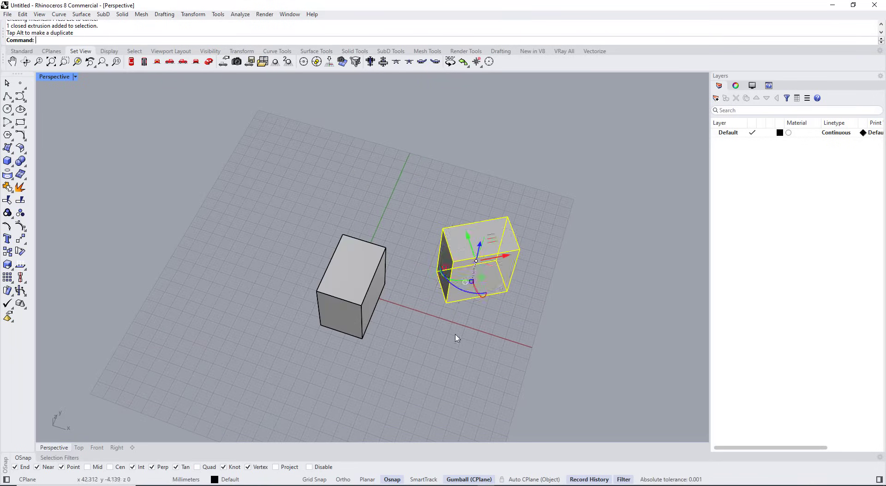
{"action": "left_click", "coordinate": [456, 337]}
- Select the box near the origin
{"action": "right_click_drag", "start_coordinate": [457, 336], "coordinate": [449, 283]}
{"action": "scroll", "coordinate": [449, 282], "scroll_direction": "up", "scroll_amount": 5}
{"action": "scroll", "coordinate": [448, 293], "scroll_direction": "down", "scroll_amount": 8}
{"action": "scroll", "coordinate": [422, 312], "scroll_direction": "up", "scroll_amount": 4}
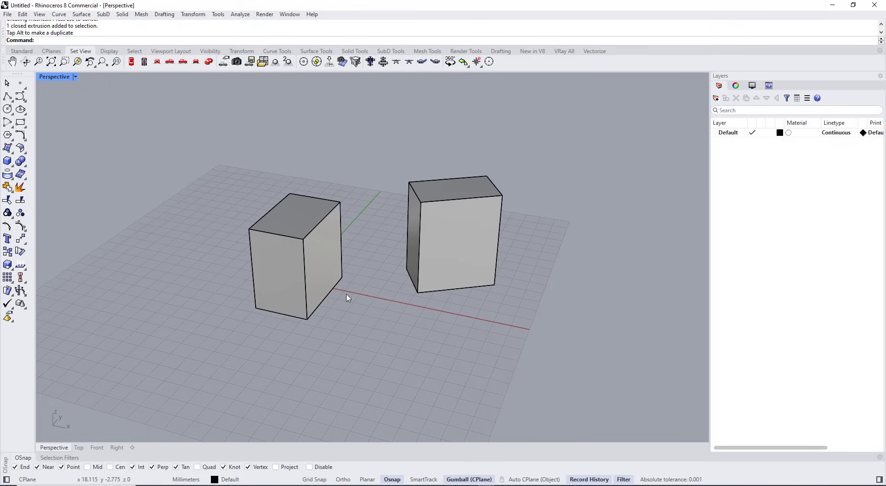
{"action": "left_click", "coordinate": [321, 277]}
{"action": "right_click_drag", "start_coordinate": [359, 294], "coordinate": [357, 301]}
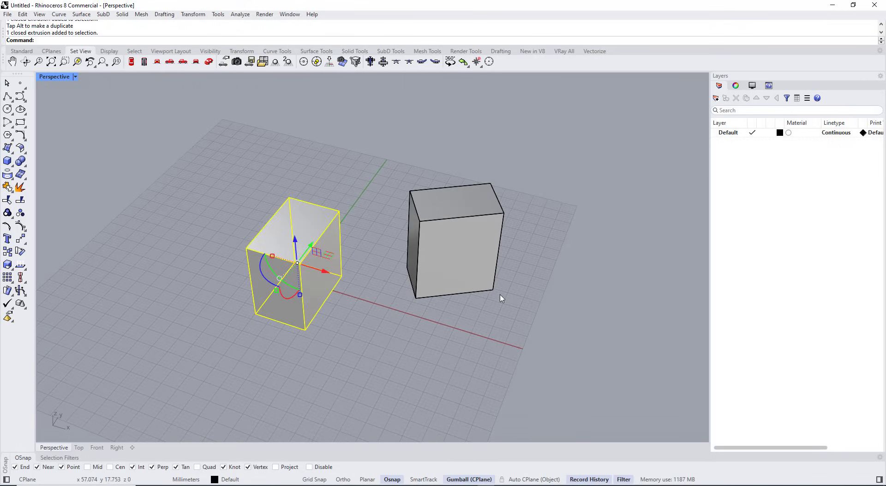
{"action": "right_click_drag", "start_coordinate": [348, 309], "coordinate": [367, 293]}
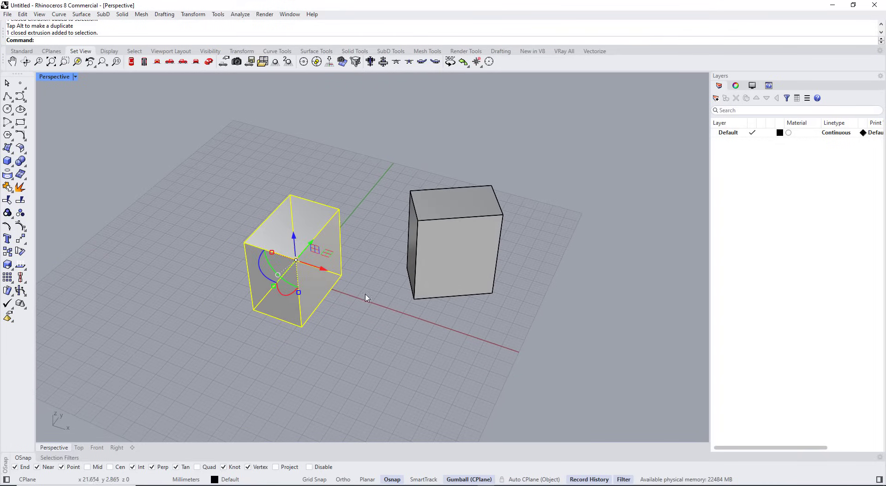
{"action": "scroll", "coordinate": [414, 267], "scroll_direction": "up", "scroll_amount": 2}
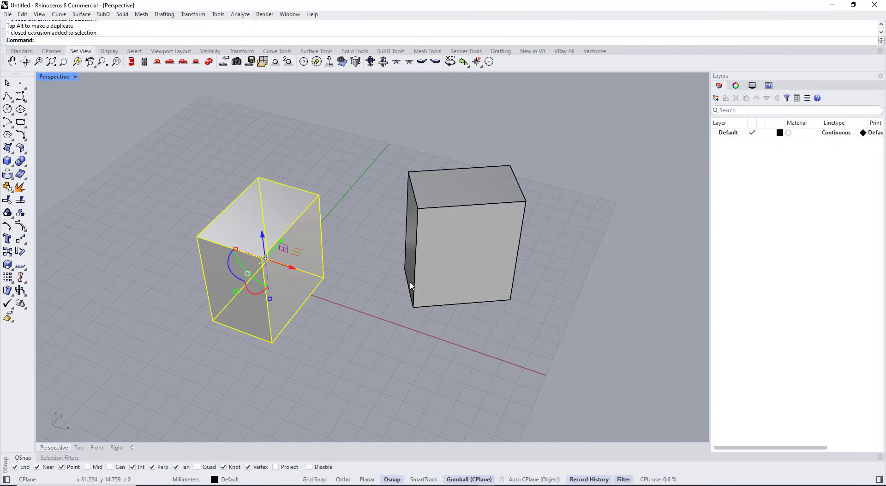
{"action": "type", "text": "ve"}
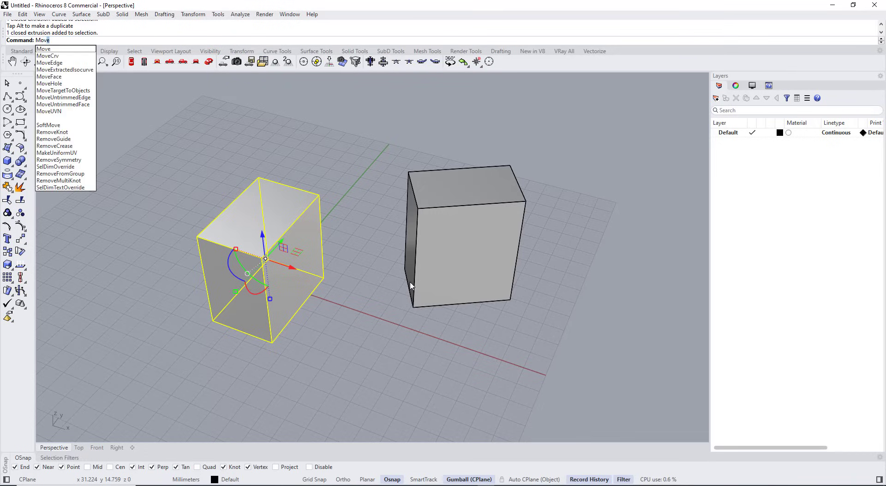
{"action": "key", "text": "Return"}
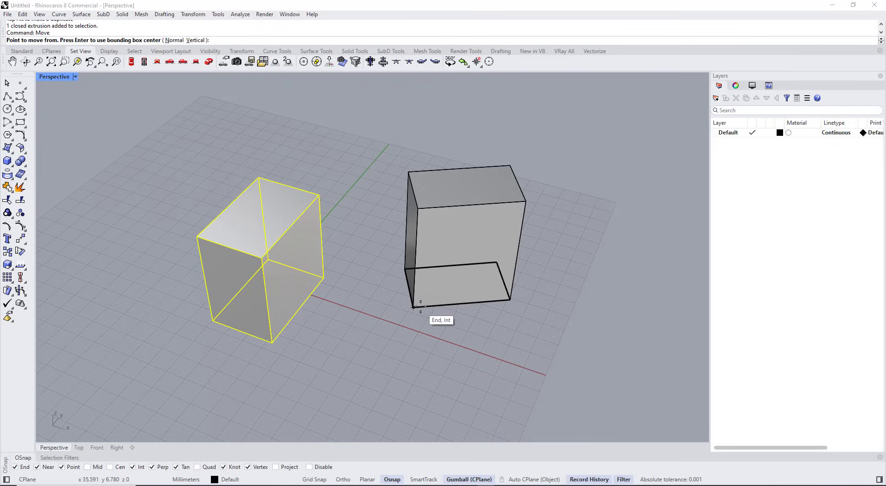
{"action": "left_click", "coordinate": [511, 299]}
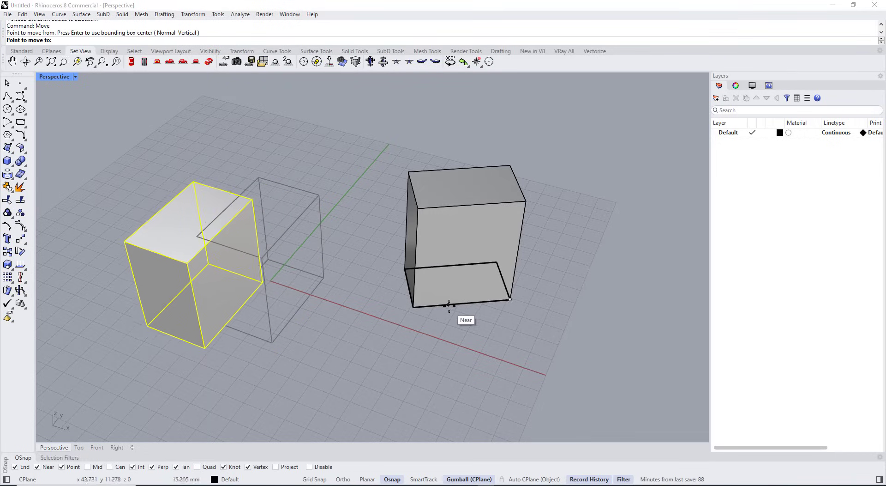
{"action": "key", "text": "Escape"}
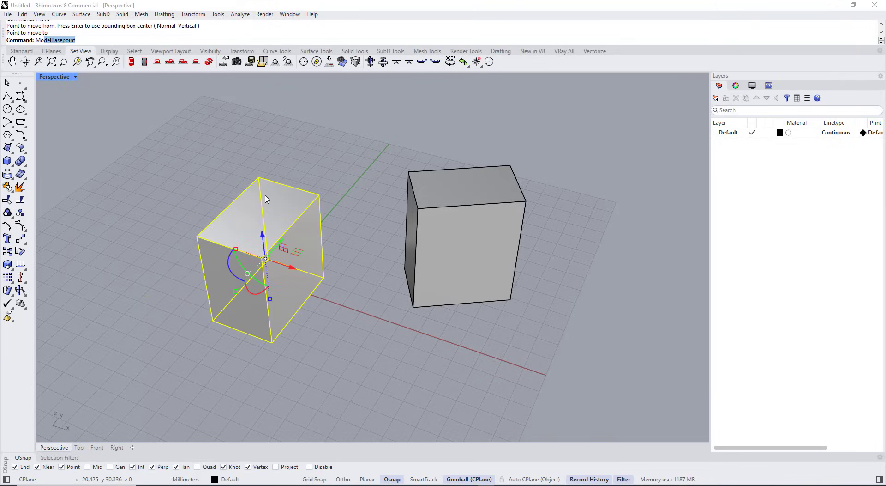
- Move the selected box 120 mm away from the rotated box, using a bottom corner of the rotated box as base point
{"action": "type", "text": "Move"}
{"action": "key", "text": "Return"}
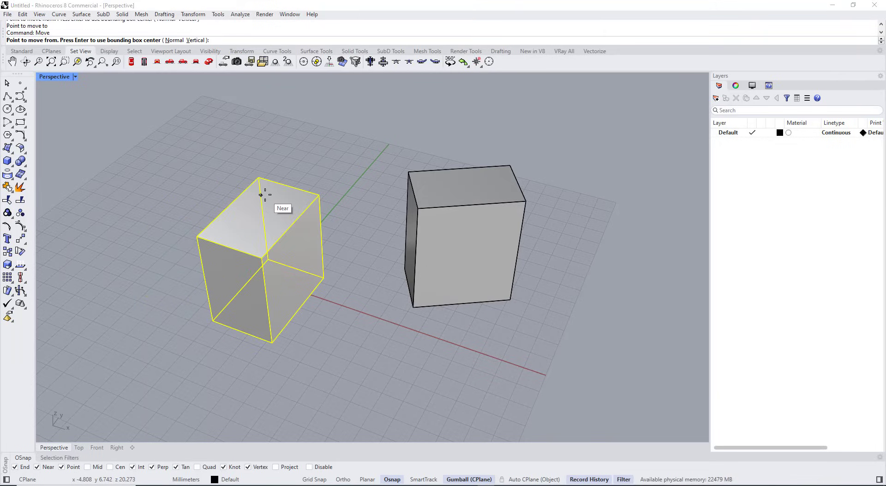
{"action": "left_click", "coordinate": [510, 299]}
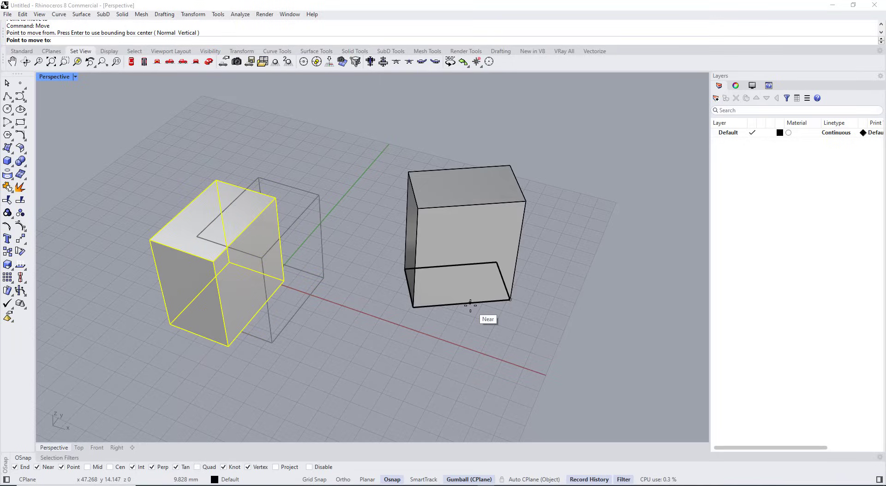
{"action": "scroll", "coordinate": [459, 309], "scroll_direction": "down", "scroll_amount": 5}
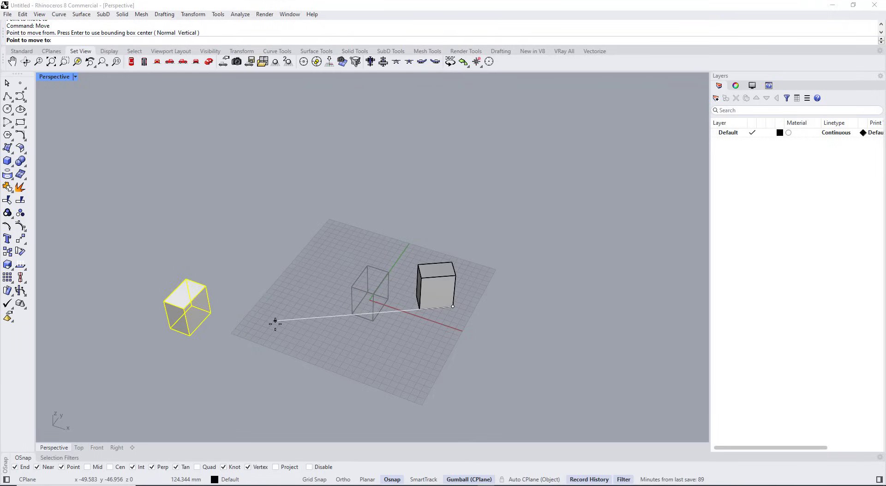
{"action": "type", "text": "120"}
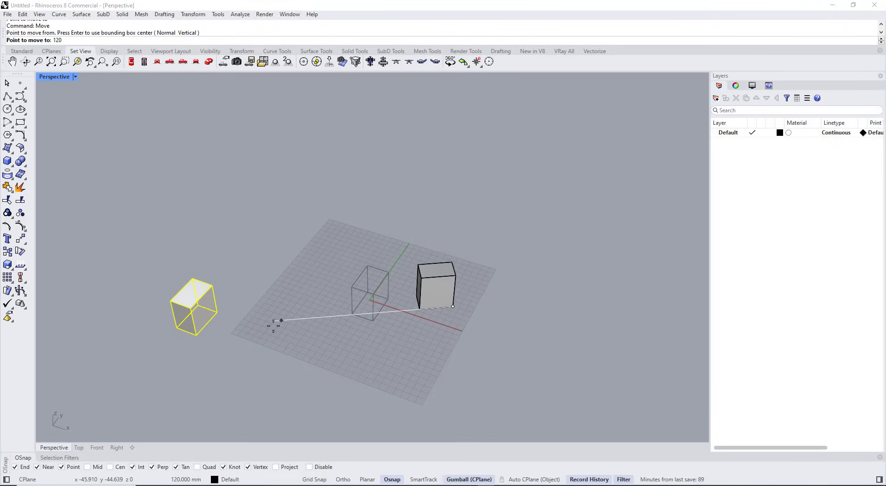
{"action": "key", "text": "Escape"}
{"action": "key", "text": "Escape"}
{"action": "scroll", "coordinate": [215, 318], "scroll_direction": "up", "scroll_amount": 3}
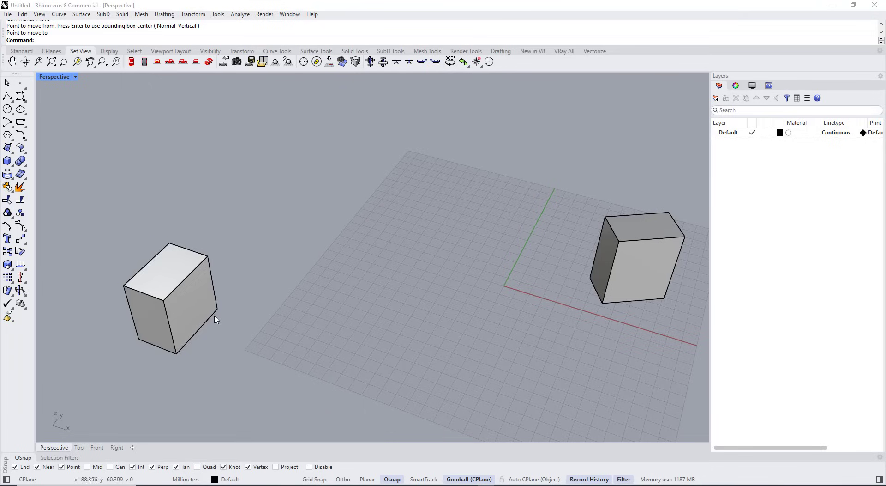
- Move the same box back toward the origin by the remembered 120 mm distance, using the rotated box's lower front corner as base point
{"action": "left_click", "coordinate": [216, 318]}
{"action": "key", "text": "Return"}
{"action": "left_click", "coordinate": [603, 303]}
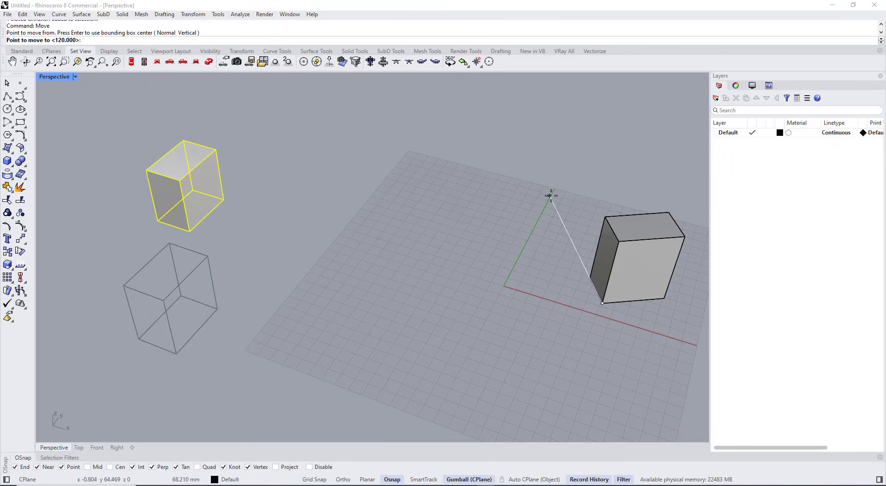
{"action": "key", "text": "Return"}
{"action": "scroll", "coordinate": [485, 231], "scroll_direction": "down", "scroll_amount": 3}
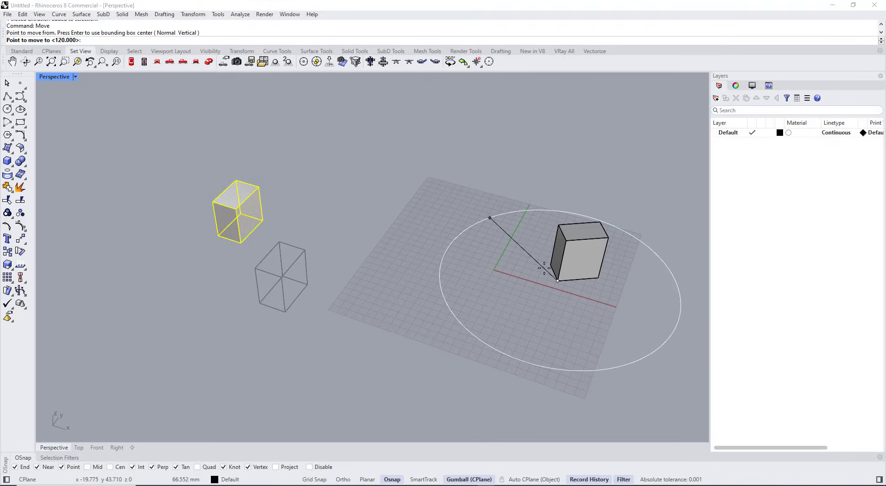
{"action": "left_click", "coordinate": [586, 285]}
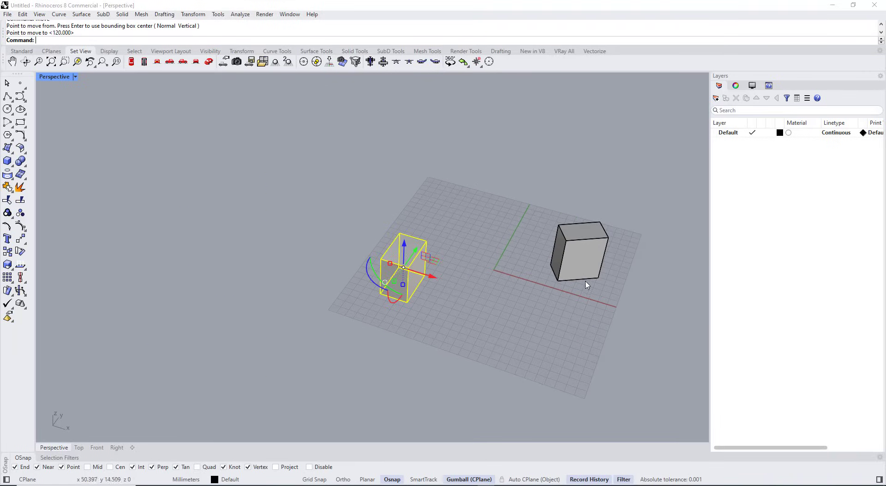
{"action": "left_click", "coordinate": [530, 298]}
- Enlarge the rotated box along its own X and Y axes with Gumball scaling
{"action": "scroll", "coordinate": [607, 281], "scroll_direction": "up", "scroll_amount": 5}
{"action": "right_click_drag", "start_coordinate": [453, 308], "coordinate": [435, 331]}
{"action": "scroll", "coordinate": [497, 277], "scroll_direction": "down", "scroll_amount": 4}
{"action": "scroll", "coordinate": [403, 279], "scroll_direction": "up", "scroll_amount": 2}
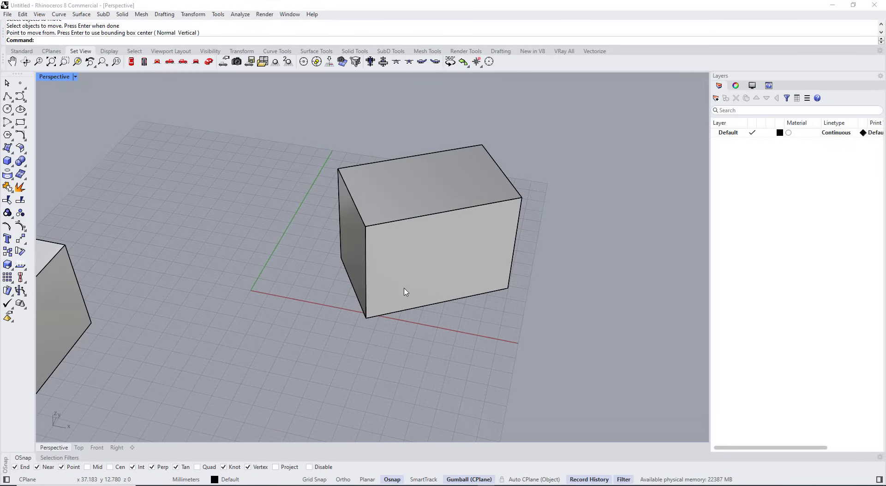
{"action": "left_click", "coordinate": [407, 283]}
{"action": "right_click_drag", "start_coordinate": [401, 268], "coordinate": [400, 232]}
{"action": "scroll", "coordinate": [387, 240], "scroll_direction": "up", "scroll_amount": 4}
{"action": "scroll", "coordinate": [416, 227], "scroll_direction": "down", "scroll_amount": 7}
{"action": "scroll", "coordinate": [399, 231], "scroll_direction": "up", "scroll_amount": 7}
{"action": "scroll", "coordinate": [330, 262], "scroll_direction": "down", "scroll_amount": 5}
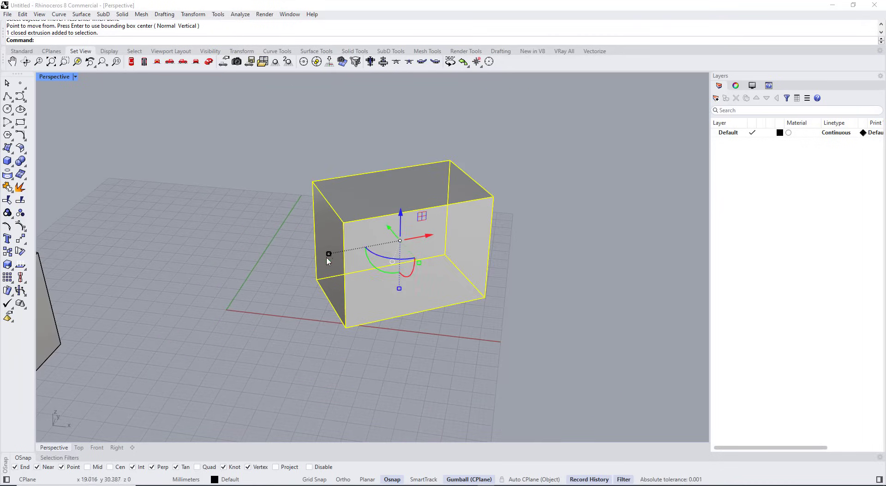
{"action": "left_click_drag", "start_coordinate": [327, 262], "coordinate": [304, 259]}
{"action": "left_click_drag", "start_coordinate": [420, 265], "coordinate": [433, 279]}
{"action": "key", "text": "Escape"}
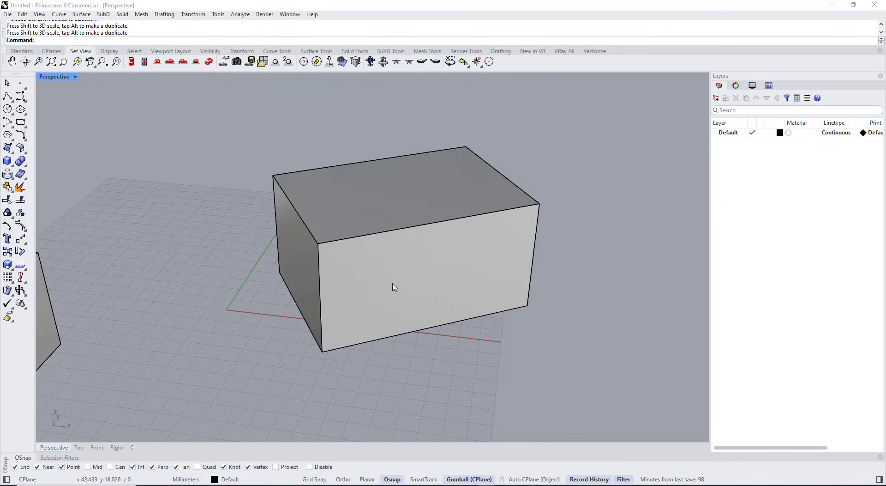
{"action": "right_click_drag", "start_coordinate": [393, 283], "coordinate": [378, 267]}
{"action": "scroll", "coordinate": [405, 219], "scroll_direction": "up", "scroll_amount": 3}
{"action": "scroll", "coordinate": [368, 235], "scroll_direction": "down", "scroll_amount": 3}
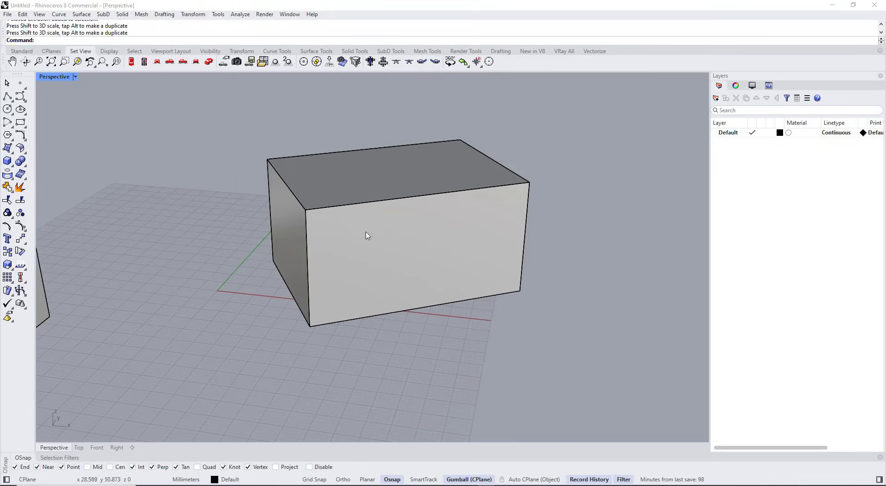
{"action": "right_click_drag", "start_coordinate": [332, 289], "coordinate": [474, 227]}
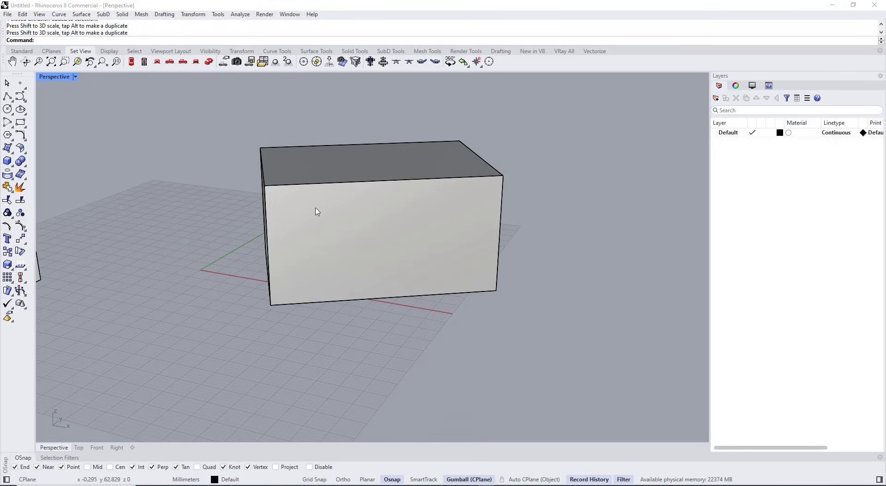
{"action": "right_click_drag", "start_coordinate": [261, 283], "coordinate": [338, 280]}
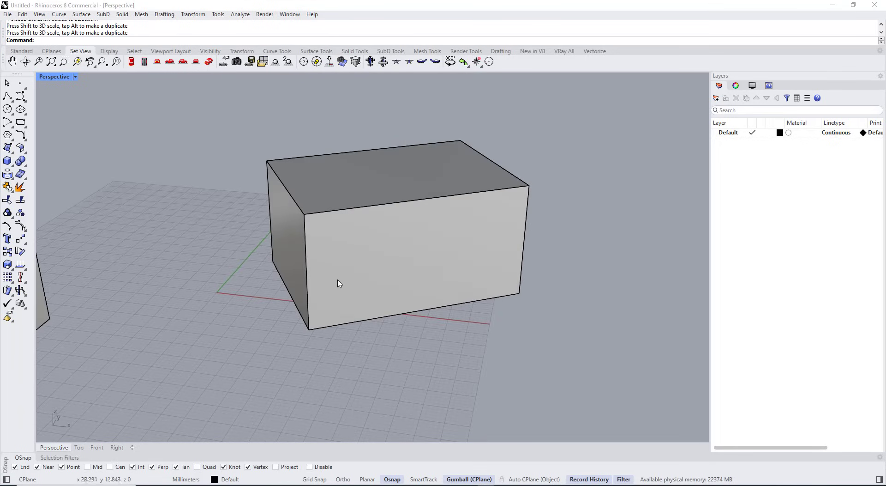
- Relocate the enlarged box's Gumball to its lower front corner and scale the box shorter along its X axis from there
{"action": "left_click", "coordinate": [347, 254]}
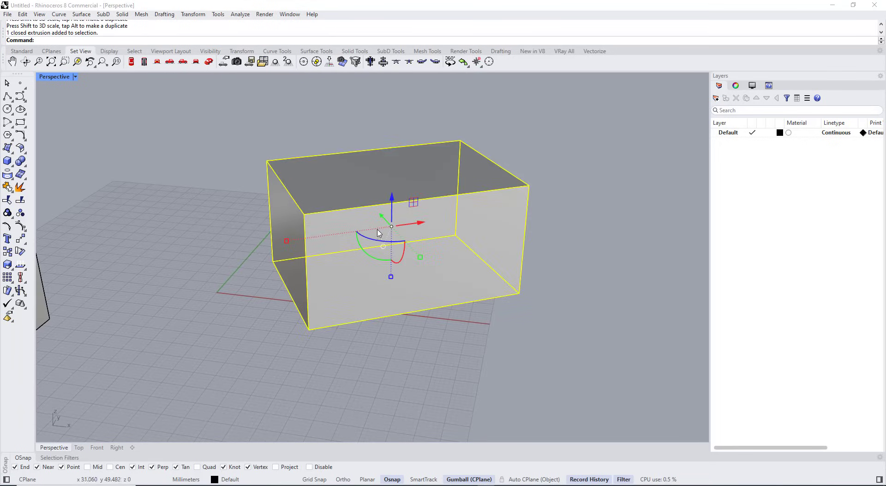
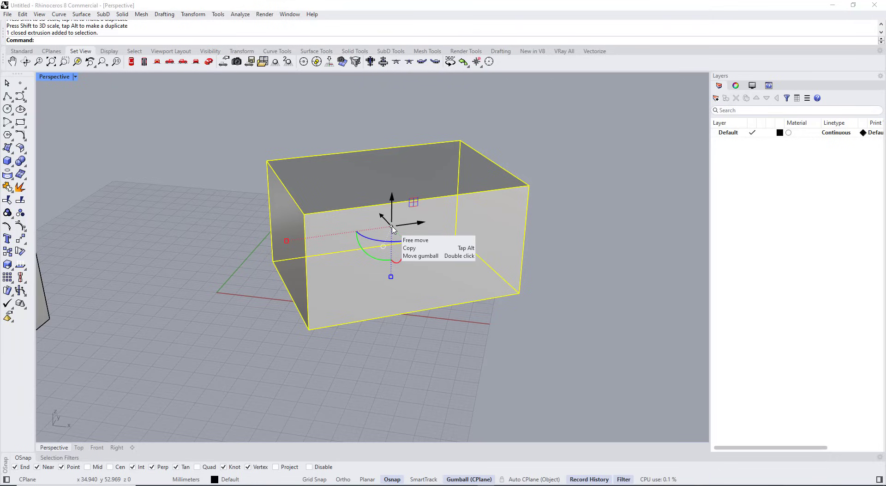
{"action": "double_click", "coordinate": [392, 228]}
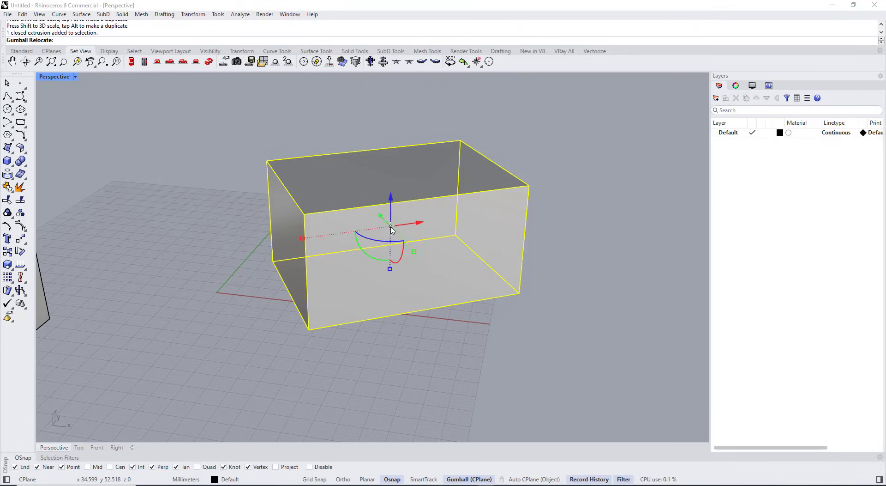
{"action": "left_click", "coordinate": [309, 328]}
{"action": "scroll", "coordinate": [314, 318], "scroll_direction": "down", "scroll_amount": 3}
{"action": "left_click_drag", "start_coordinate": [242, 335], "coordinate": [275, 331]}
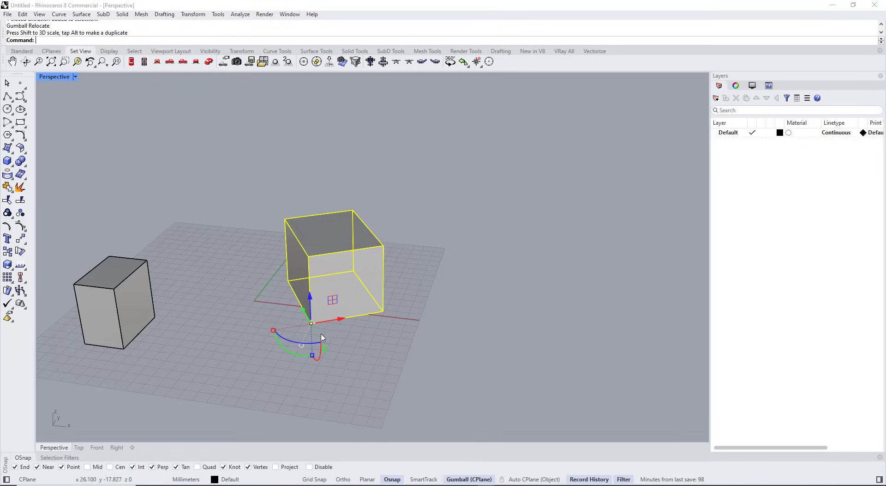
- Select the enlarged box's side face and relocate its Gumball to the face's upper front corner
{"action": "left_click", "coordinate": [358, 356]}
{"action": "right_click_drag", "start_coordinate": [358, 356], "coordinate": [291, 331]}
{"action": "scroll", "coordinate": [300, 309], "scroll_direction": "up", "scroll_amount": 3}
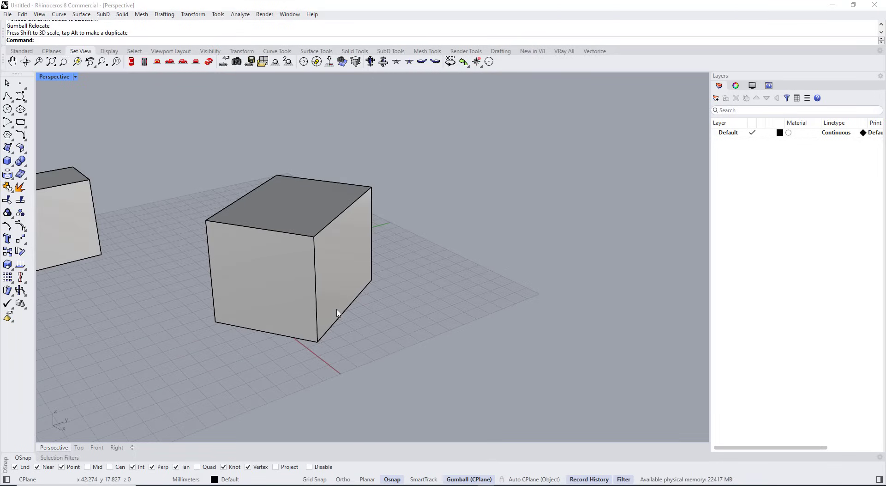
{"action": "left_click", "coordinate": [336, 250], "text": "ctrl+shift"}
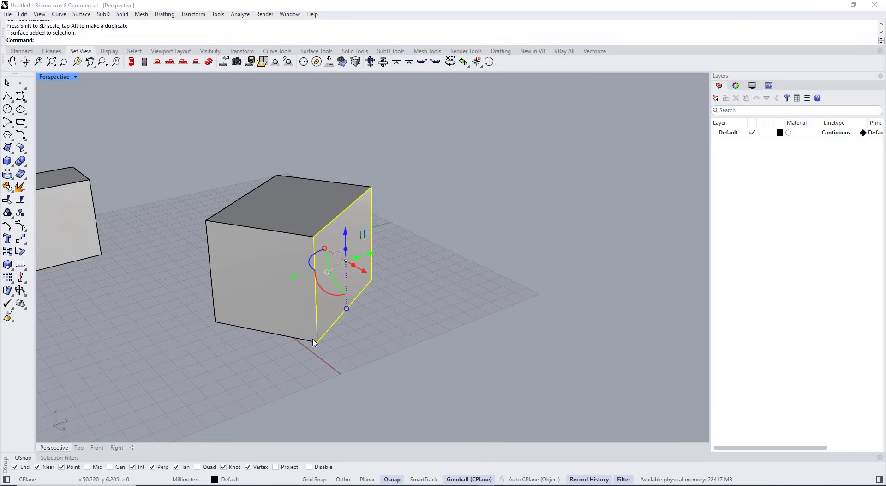
{"action": "right_click_drag", "start_coordinate": [336, 250], "coordinate": [285, 233]}
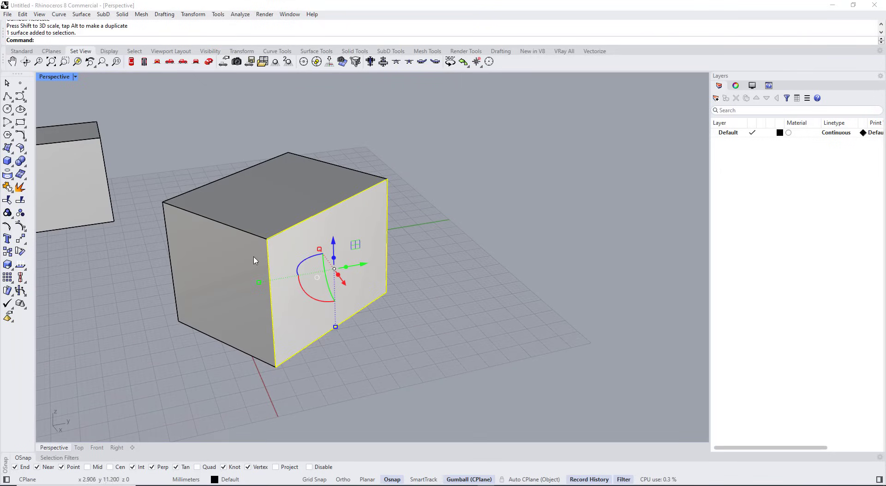
{"action": "left_click", "coordinate": [317, 277]}
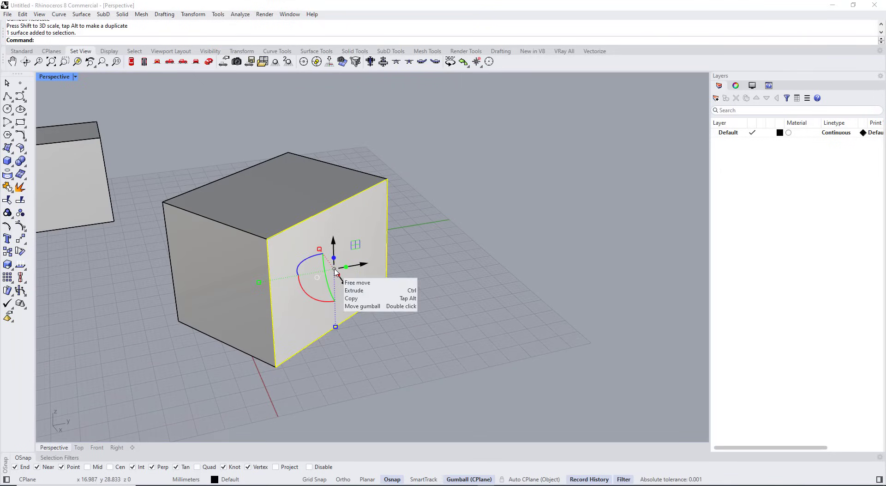
{"action": "left_click", "coordinate": [351, 284]}
{"action": "left_click_drag", "start_coordinate": [335, 268], "coordinate": [267, 239]}
{"action": "right_click_drag", "start_coordinate": [305, 296], "coordinate": [216, 266]}
{"action": "right_click_drag", "start_coordinate": [241, 264], "coordinate": [212, 307]}
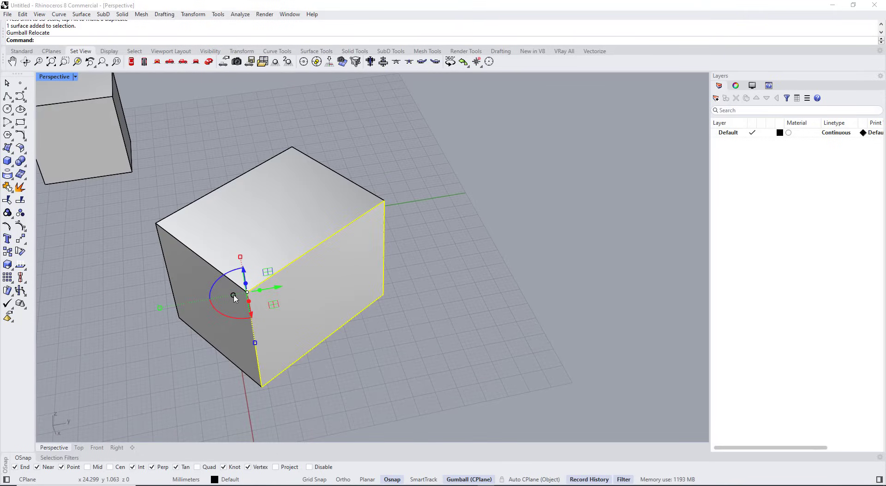
- Align the Gumball to the object and relocate it again to the selected face's upper front corner
{"action": "left_click", "coordinate": [234, 296]}
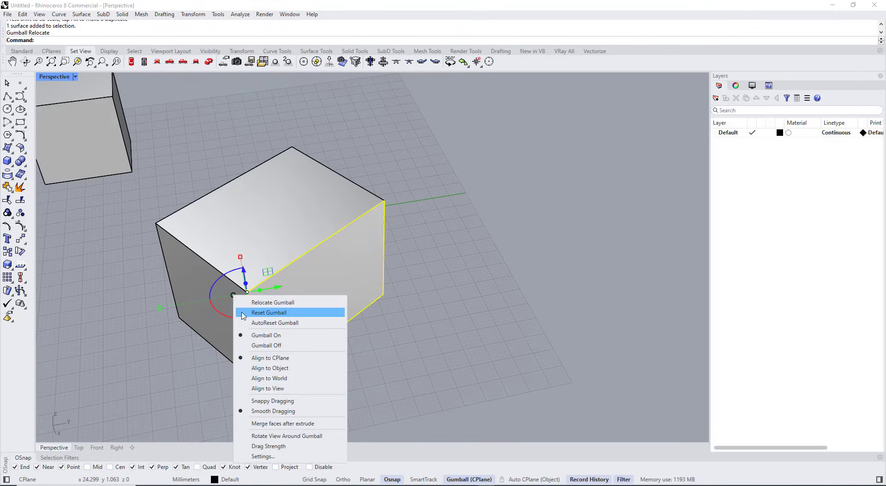
{"action": "left_click", "coordinate": [264, 369]}
{"action": "right_click_drag", "start_coordinate": [272, 323], "coordinate": [289, 278]}
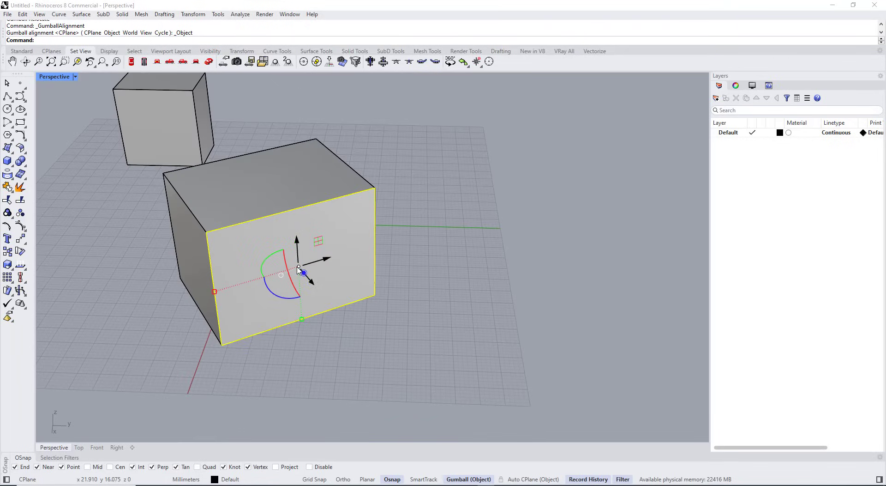
{"action": "left_click", "coordinate": [304, 273]}
{"action": "left_click", "coordinate": [319, 279]}
{"action": "left_click", "coordinate": [206, 232]}
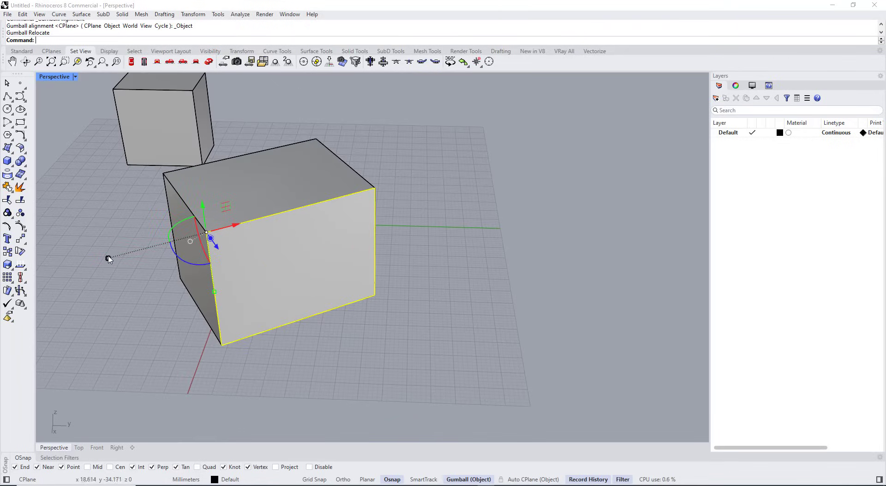
- Scale the selected face down along its X and Y axes from the relocated Gumball, tapering the box
{"action": "left_click_drag", "start_coordinate": [108, 259], "coordinate": [157, 246]}
{"action": "right_click_drag", "start_coordinate": [195, 270], "coordinate": [243, 272]}
{"action": "left_click_drag", "start_coordinate": [250, 283], "coordinate": [248, 250]}
{"action": "left_click", "coordinate": [301, 343]}
- Try moving the tapered box's smaller face inward along its own axis with the Gumball
{"action": "right_click_drag", "start_coordinate": [317, 346], "coordinate": [341, 352]}
{"action": "left_click", "coordinate": [328, 259], "text": "ctrl+shift"}
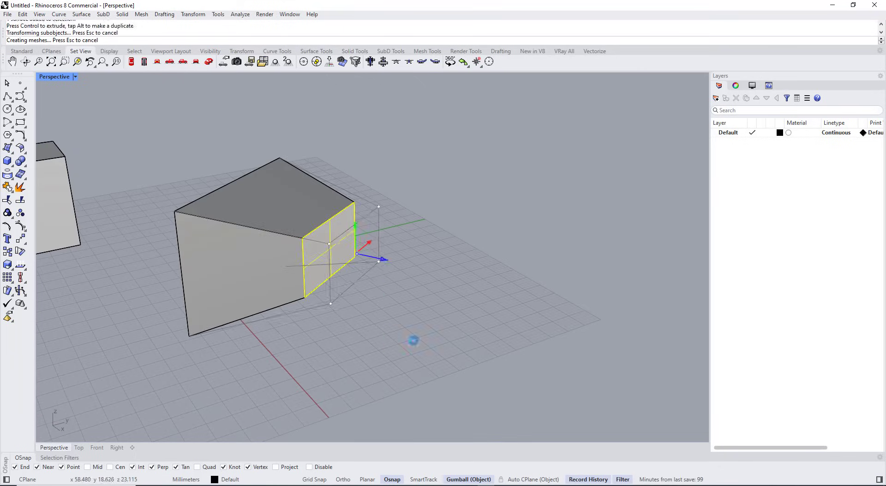
{"action": "key", "text": "Escape"}
{"action": "right_click_drag", "start_coordinate": [414, 340], "coordinate": [354, 339]}
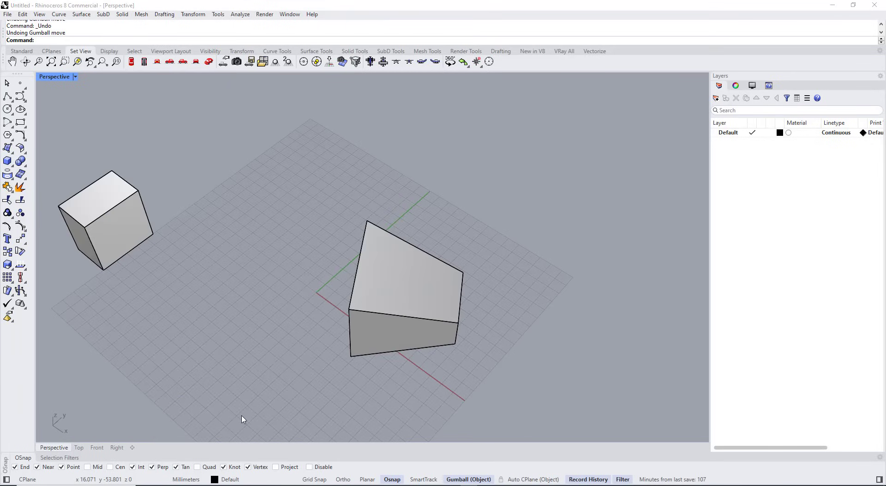
- Duplicate the tapered box several times around the grid with Gumball copy moves
{"action": "right_click_drag", "start_coordinate": [280, 384], "coordinate": [416, 332]}
{"action": "left_click", "coordinate": [429, 327]}
{"action": "right_click_drag", "start_coordinate": [359, 308], "coordinate": [365, 336]}
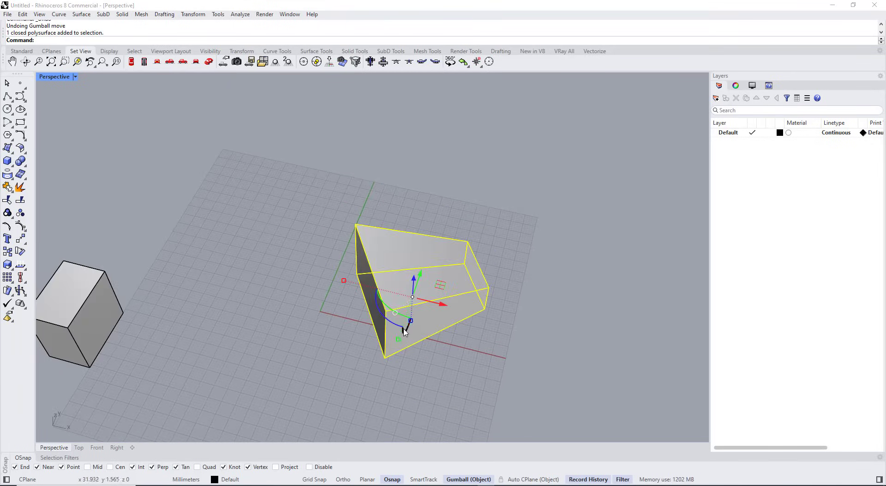
{"action": "scroll", "coordinate": [434, 313], "scroll_direction": "down", "scroll_amount": 3}
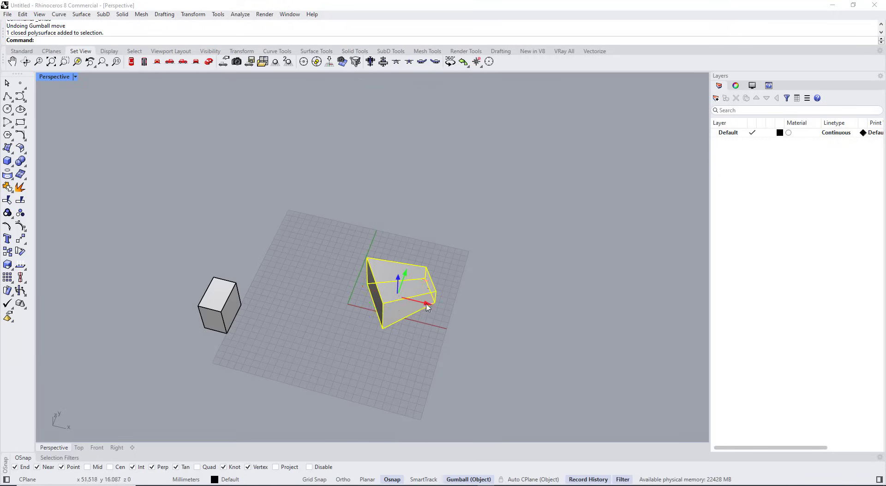
{"action": "left_click_drag", "start_coordinate": [427, 312], "coordinate": [544, 332]}
{"action": "right_click_drag", "start_coordinate": [542, 319], "coordinate": [543, 346]}
{"action": "left_click_drag", "start_coordinate": [534, 311], "coordinate": [299, 177], "text": "alt"}
{"action": "key", "text": "alt"}
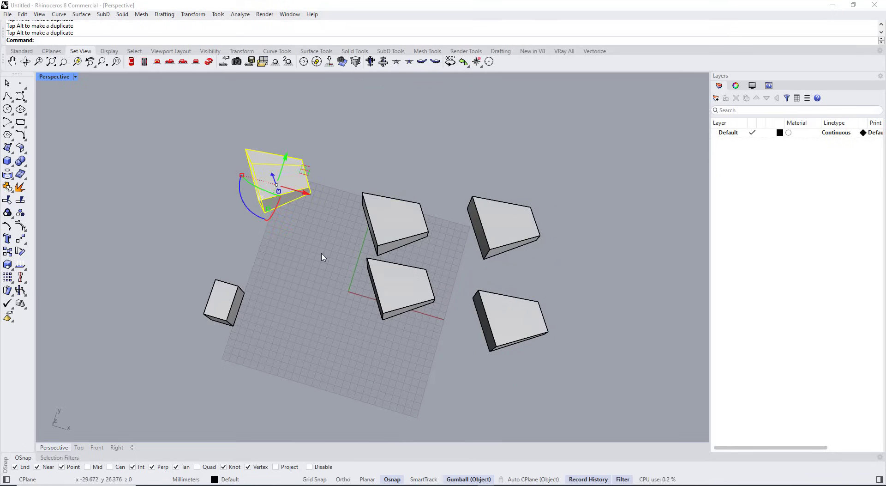
- Draw a long rectangle on the small box's top face starting at its front edge, and discard a second rectangle
{"action": "right_click_drag", "start_coordinate": [319, 353], "coordinate": [334, 323]}
{"action": "left_click", "coordinate": [335, 319]}
{"action": "scroll", "coordinate": [349, 304], "scroll_direction": "up", "scroll_amount": 5}
{"action": "scroll", "coordinate": [271, 317], "scroll_direction": "down", "scroll_amount": 2}
{"action": "left_click", "coordinate": [21, 122]}
{"action": "scroll", "coordinate": [200, 309], "scroll_direction": "up", "scroll_amount": 5}
{"action": "scroll", "coordinate": [214, 349], "scroll_direction": "down", "scroll_amount": 3}
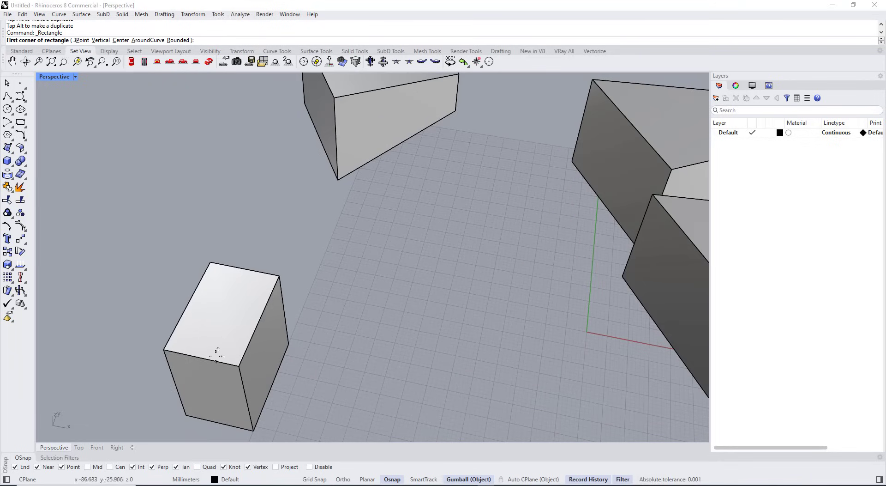
{"action": "left_click", "coordinate": [213, 360]}
{"action": "left_click", "coordinate": [250, 315]}
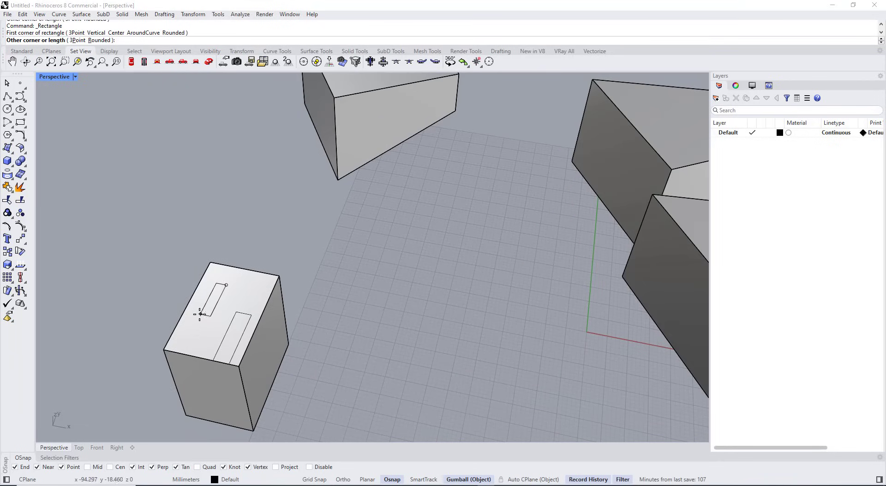
{"action": "key", "text": "ctrl+z"}
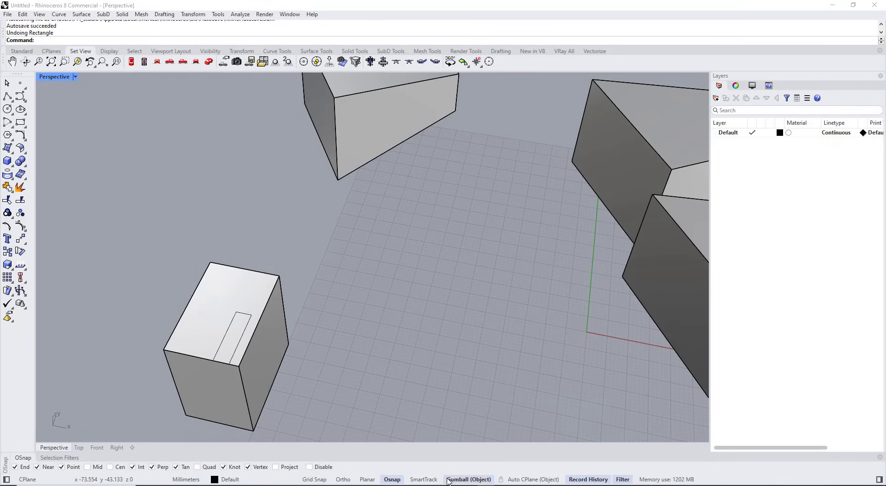
- Turn on Auto CPlane and select the small box's top face to align the construction plane with it
{"action": "left_click", "coordinate": [514, 480]}
{"action": "left_click", "coordinate": [202, 297]}
{"action": "left_click", "coordinate": [251, 245]}
{"action": "left_click", "coordinate": [221, 284], "text": "ctrl+shift"}
- Try drawing rectangles over the small box's top face with and without the face selected, and delete the stray rectangle
{"action": "right_click", "coordinate": [206, 287]}
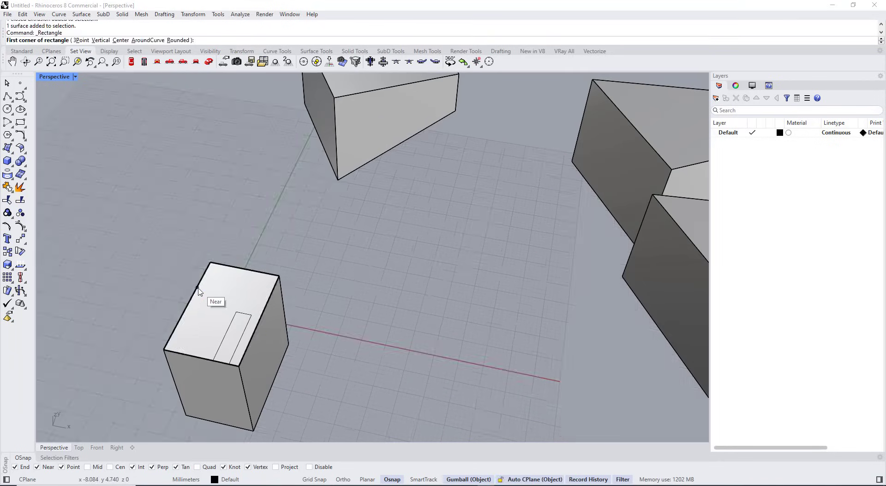
{"action": "scroll", "coordinate": [209, 287], "scroll_direction": "up", "scroll_amount": 5}
{"action": "left_click", "coordinate": [226, 311]}
{"action": "key", "text": "Escape"}
{"action": "left_click", "coordinate": [279, 242]}
{"action": "right_click", "coordinate": [242, 275]}
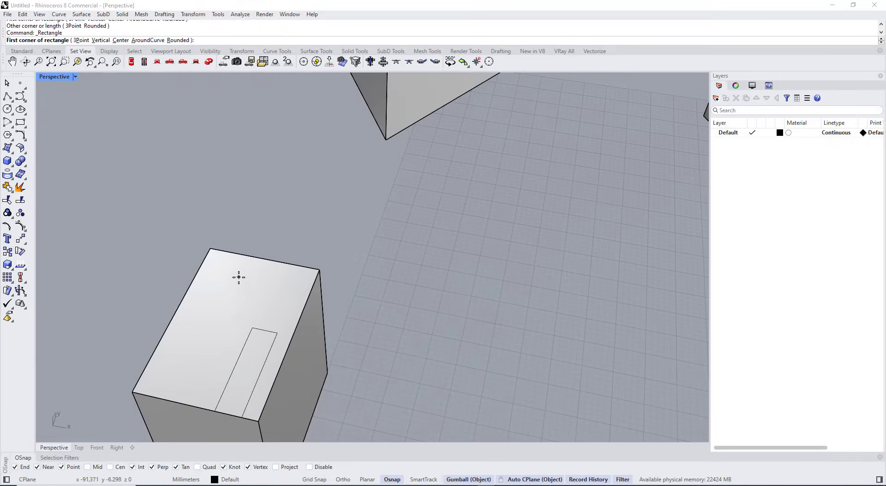
{"action": "left_click", "coordinate": [239, 278]}
{"action": "key", "text": "Escape"}
{"action": "right_click_drag", "start_coordinate": [283, 293], "coordinate": [233, 311]}
{"action": "left_click", "coordinate": [202, 369]}
{"action": "key", "text": "Delete"}
- Select the small box's top face and draw a rectangle on it near the front edge, beside the long rectangle
{"action": "left_click", "coordinate": [176, 328], "text": "ctrl+shift"}
{"action": "scroll", "coordinate": [180, 347], "scroll_direction": "up", "scroll_amount": 8}
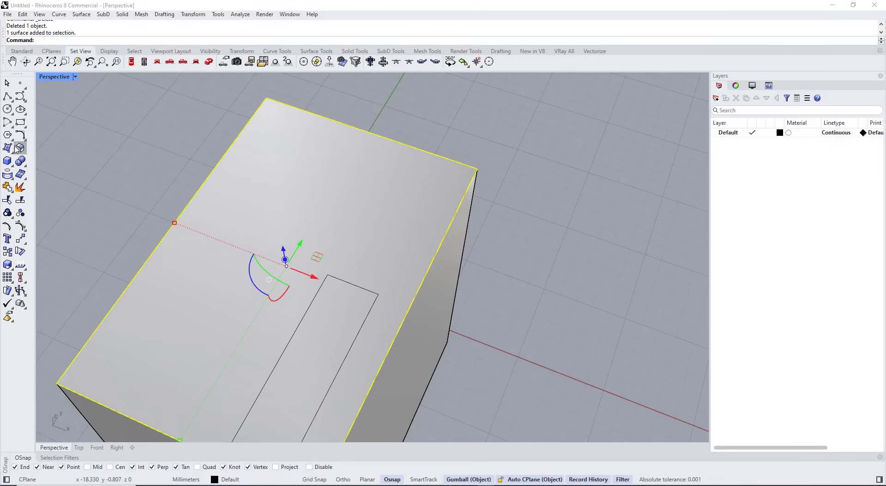
{"action": "left_click", "coordinate": [20, 122]}
{"action": "left_click", "coordinate": [167, 305]}
{"action": "left_click", "coordinate": [194, 378]}
{"action": "scroll", "coordinate": [226, 273], "scroll_direction": "down", "scroll_amount": 3}
- Draw two more rectangles on the same top face, one near the middle and one toward the back
{"action": "right_click", "coordinate": [227, 278]}
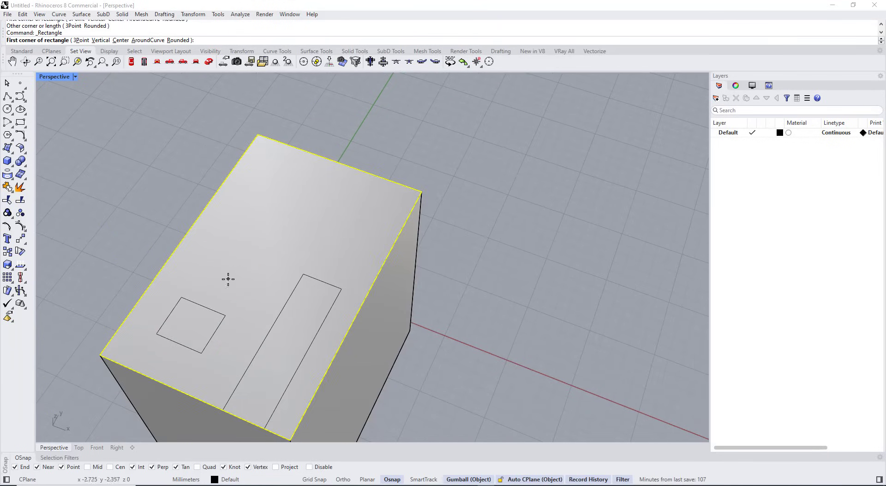
{"action": "left_click", "coordinate": [222, 247]}
{"action": "left_click", "coordinate": [233, 279]}
{"action": "right_click", "coordinate": [234, 278]}
{"action": "left_click", "coordinate": [279, 203]}
{"action": "left_click", "coordinate": [291, 237]}
{"action": "scroll", "coordinate": [293, 235], "scroll_direction": "down", "scroll_amount": 4}
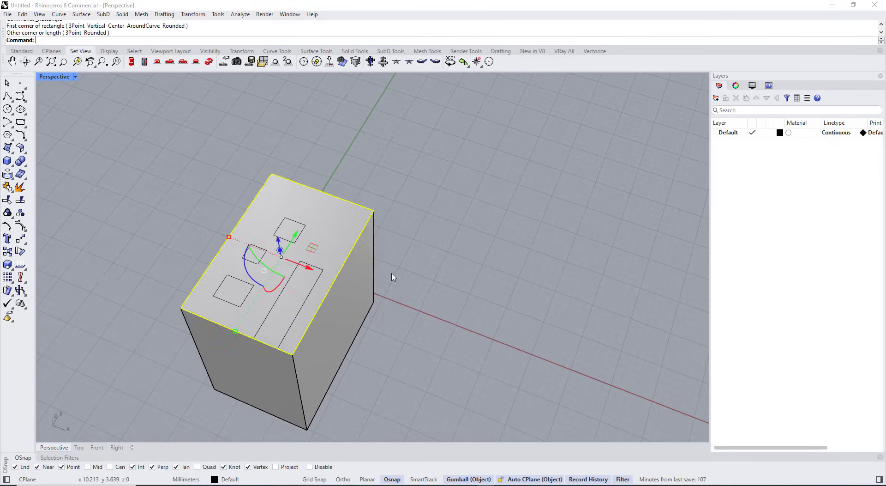
{"action": "left_click", "coordinate": [392, 276]}
- Cut a pocket down into the small box from the rear rectangle using the Gumball's extrude handle
{"action": "right_click_drag", "start_coordinate": [345, 301], "coordinate": [332, 288]}
{"action": "left_click", "coordinate": [294, 230]}
{"action": "scroll", "coordinate": [302, 236], "scroll_direction": "down", "scroll_amount": 2}
{"action": "scroll", "coordinate": [306, 240], "scroll_direction": "down", "scroll_amount": 4}
{"action": "right_click_drag", "start_coordinate": [305, 240], "coordinate": [284, 206]}
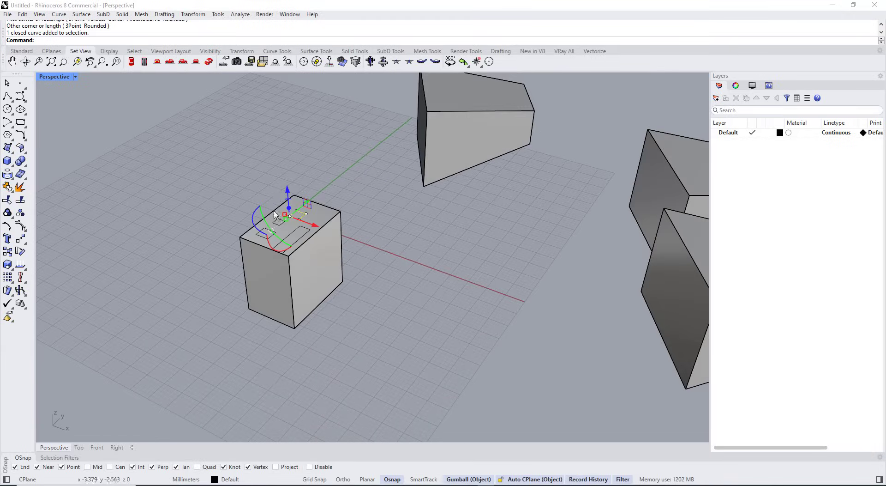
{"action": "scroll", "coordinate": [286, 205], "scroll_direction": "up", "scroll_amount": 6}
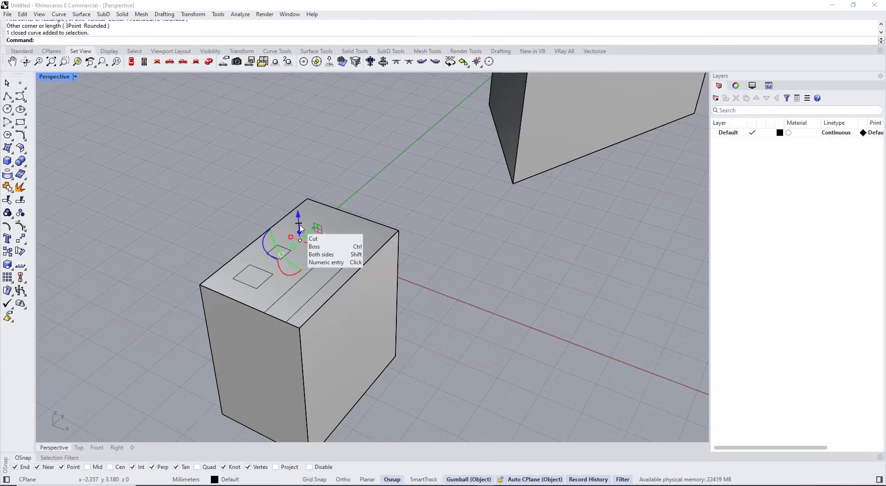
{"action": "left_click_drag", "start_coordinate": [298, 228], "coordinate": [315, 261]}
- Cut a slot from the long rectangle and a pocket from the front rectangle down into the small box
{"action": "left_click", "coordinate": [308, 278]}
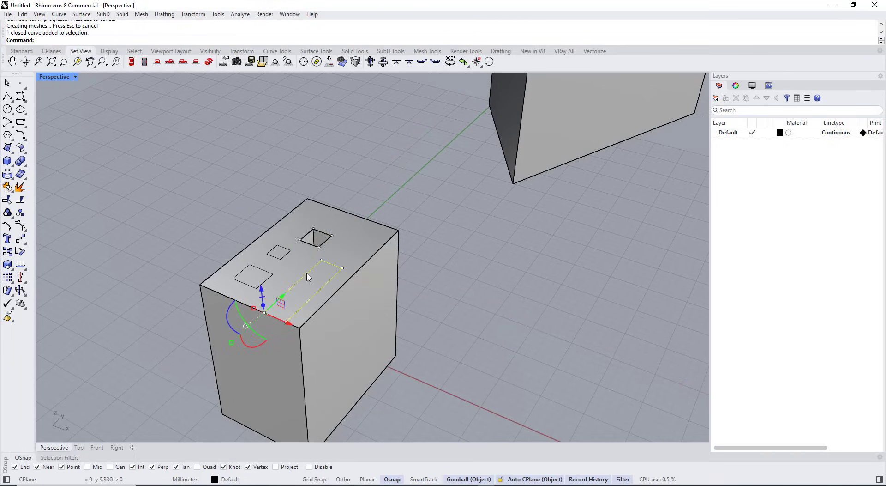
{"action": "left_click_drag", "start_coordinate": [263, 287], "coordinate": [266, 337]}
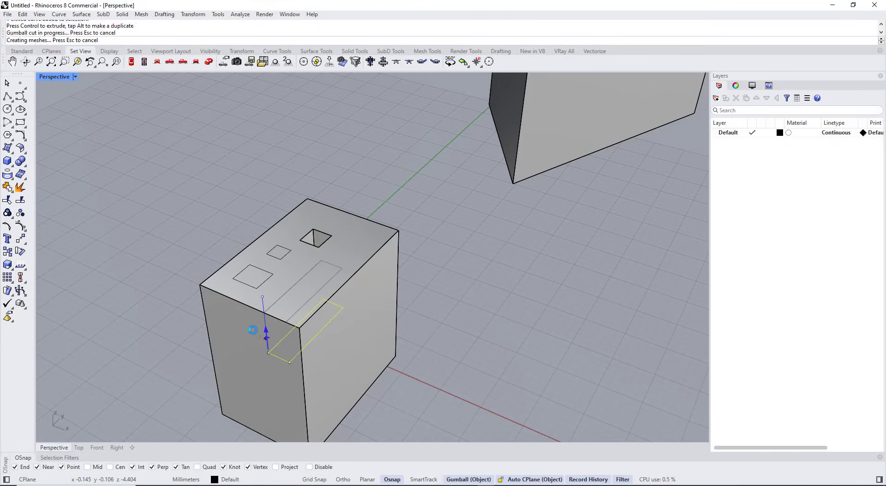
{"action": "left_click", "coordinate": [251, 286]}
{"action": "left_click_drag", "start_coordinate": [232, 271], "coordinate": [236, 315]}
- Try cutting the small box with the remaining middle rectangle using the Gumball's extrude handle
{"action": "left_click", "coordinate": [267, 257]}
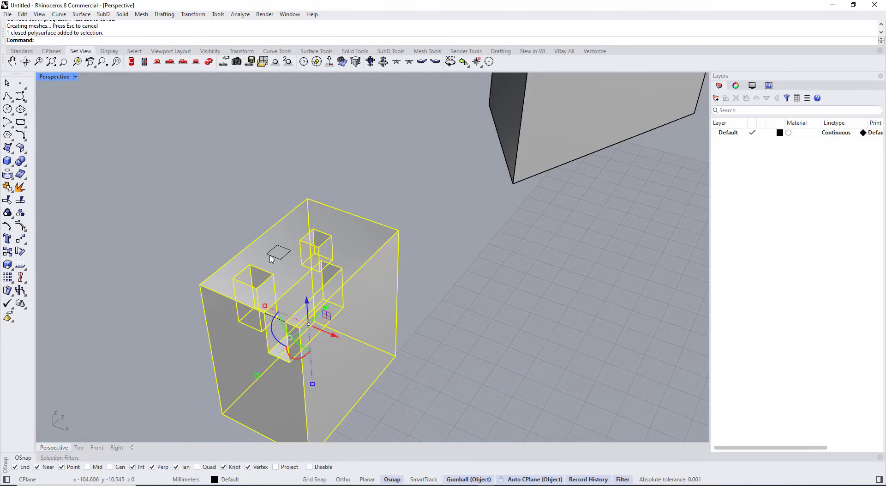
{"action": "left_click", "coordinate": [272, 256]}
{"action": "left_click_drag", "start_coordinate": [265, 240], "coordinate": [271, 265]}
{"action": "key", "text": "ctrl+z"}
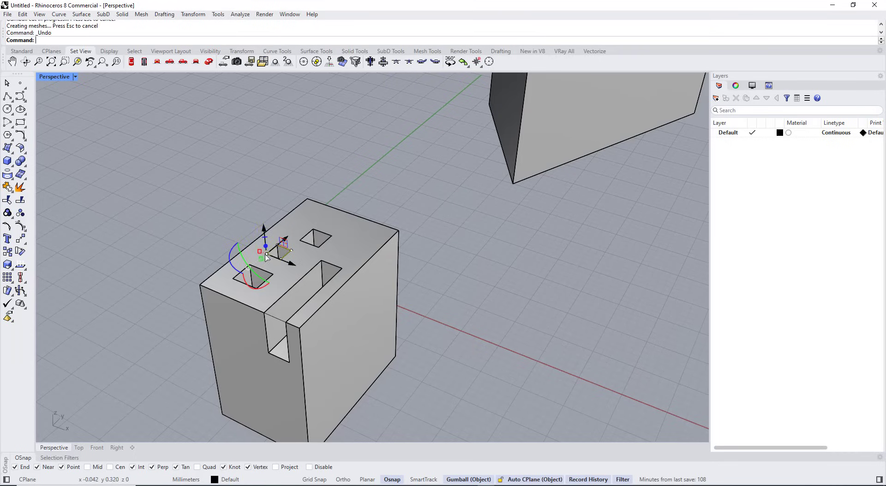
{"action": "mouse_move", "coordinate": [266, 240]}
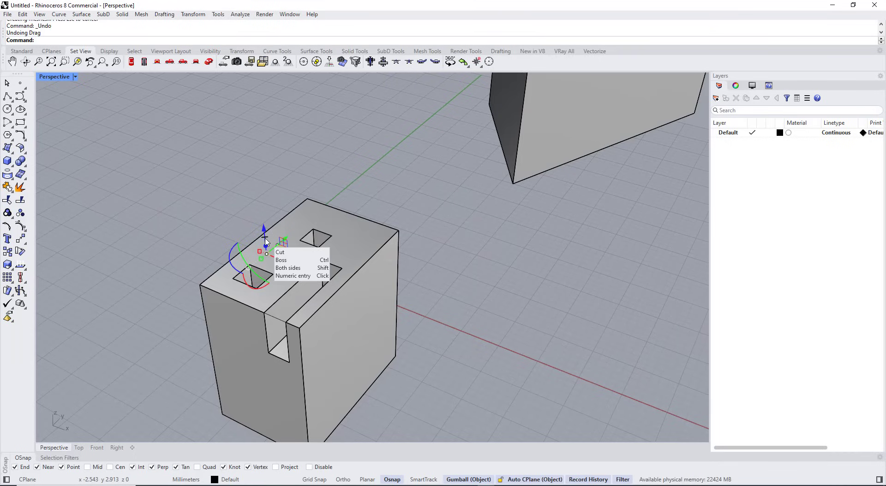
- Draw a wavy degree 3 control-point curve across the front of the grid
{"action": "scroll", "coordinate": [259, 207], "scroll_direction": "down", "scroll_amount": 10}
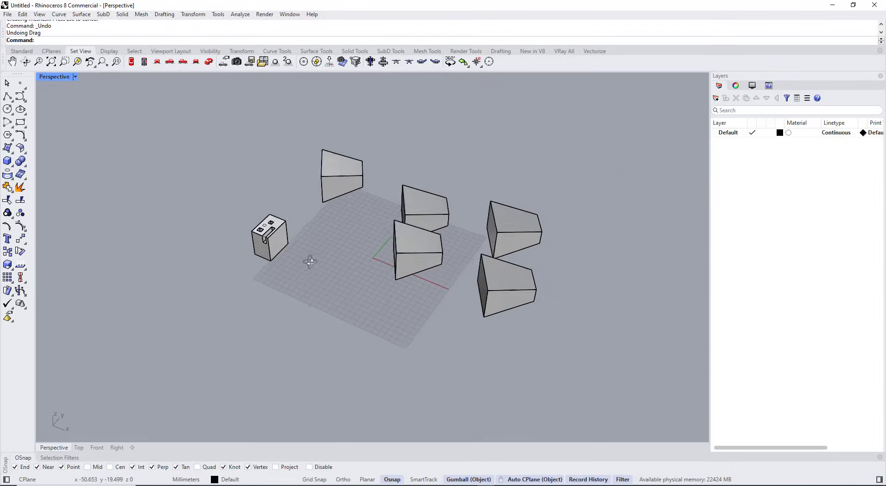
{"action": "mouse_move", "coordinate": [311, 262]}
{"action": "right_mouse_down"}
{"action": "mouse_move", "coordinate": [321, 290]}
{"action": "mouse_move", "coordinate": [226, 344]}
{"action": "right_mouse_up"}
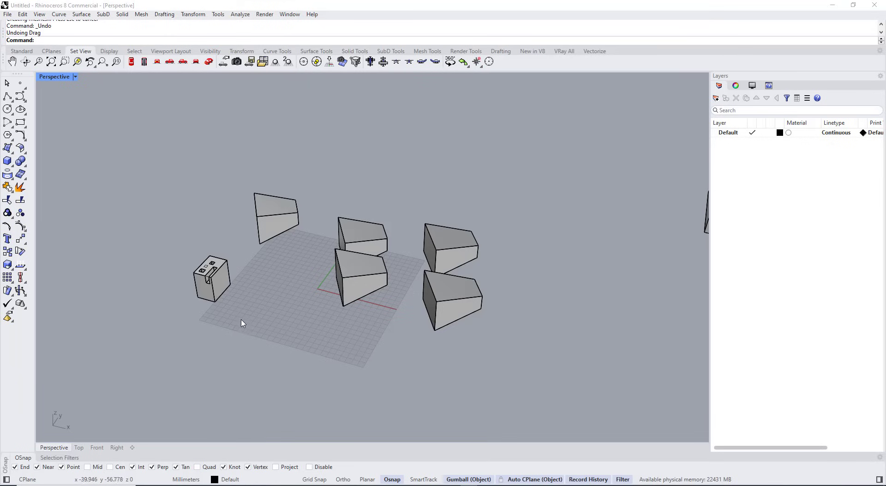
{"action": "scroll", "coordinate": [244, 319], "scroll_direction": "up", "scroll_amount": 5}
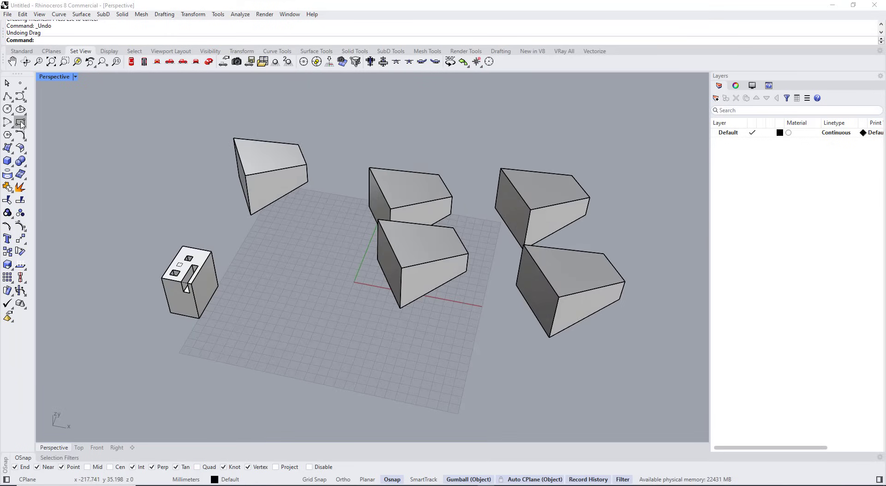
{"action": "left_click", "coordinate": [20, 96]}
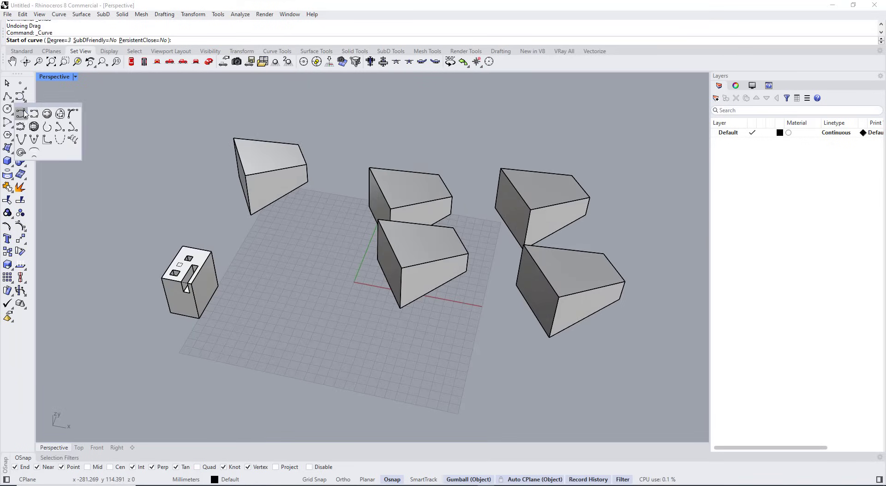
{"action": "left_click", "coordinate": [240, 339]}
{"action": "left_click", "coordinate": [294, 411]}
{"action": "left_click", "coordinate": [365, 372]}
{"action": "left_click", "coordinate": [414, 356]}
{"action": "left_click", "coordinate": [493, 403]}
{"action": "left_click", "coordinate": [505, 412]}
{"action": "right_click", "coordinate": [505, 413]}
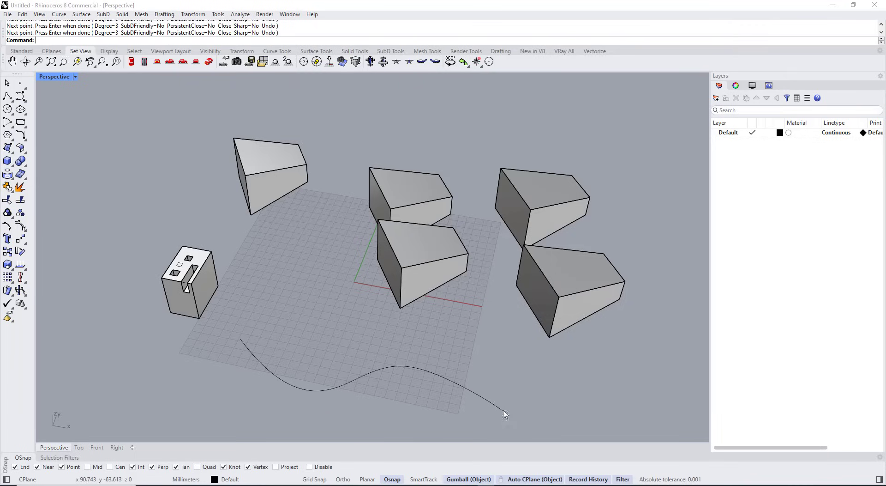
- Delete the wavy curve from the front of the grid
{"action": "scroll", "coordinate": [505, 411], "scroll_direction": "down", "scroll_amount": 2}
{"action": "scroll", "coordinate": [506, 397], "scroll_direction": "up", "scroll_amount": 2}
{"action": "scroll", "coordinate": [282, 318], "scroll_direction": "down", "scroll_amount": 4}
{"action": "scroll", "coordinate": [399, 411], "scroll_direction": "up", "scroll_amount": 4}
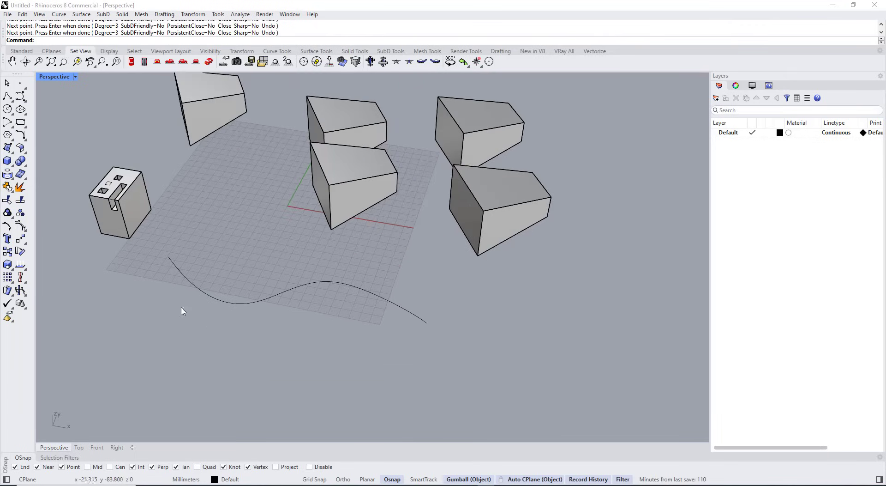
{"action": "left_click", "coordinate": [206, 299]}
{"action": "key", "text": "Delete"}
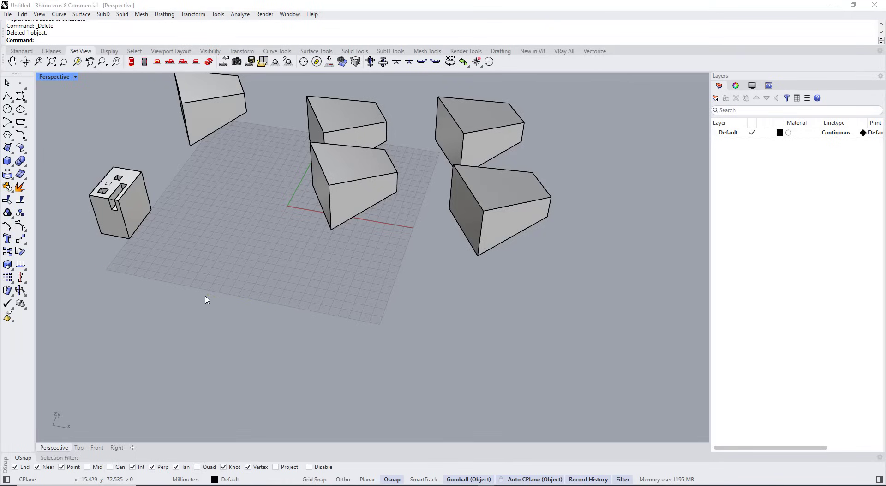
- Draw a wavy degree 3 control-point curve with five control points across the front edge of the grid
{"action": "left_click", "coordinate": [20, 96]}
{"action": "left_click", "coordinate": [177, 254]}
{"action": "left_click", "coordinate": [217, 336]}
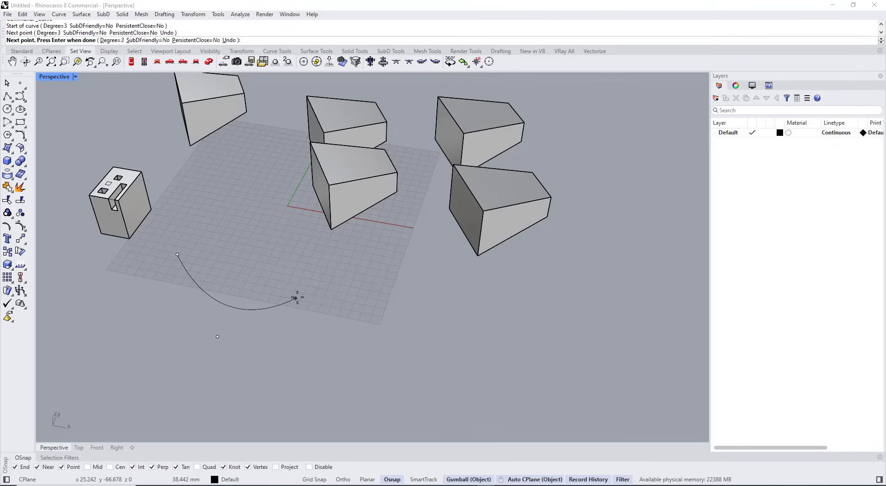
{"action": "left_click", "coordinate": [298, 296]}
{"action": "left_click", "coordinate": [388, 292]}
{"action": "left_click", "coordinate": [437, 365]}
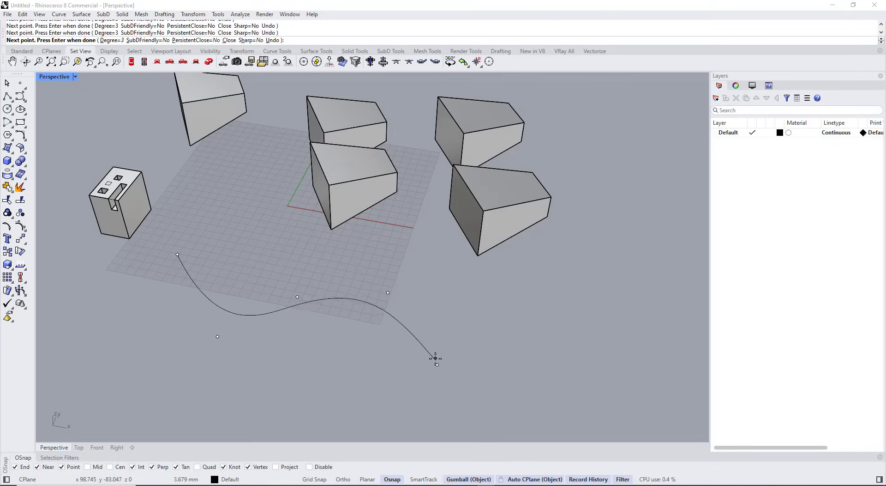
{"action": "right_click", "coordinate": [417, 373]}
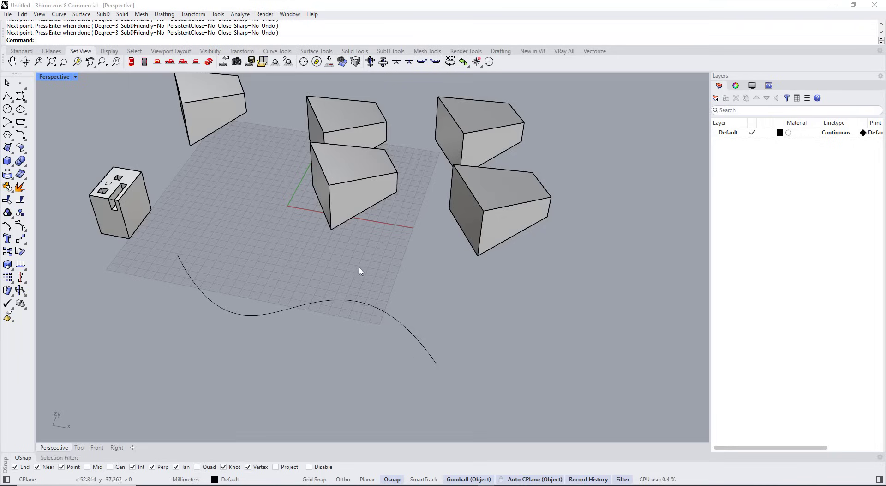
- Repeat the Curve command to draw a second five-point wavy curve just in front of the first one
{"action": "scroll", "coordinate": [360, 271], "scroll_direction": "down", "scroll_amount": 3}
{"action": "scroll", "coordinate": [336, 303], "scroll_direction": "up", "scroll_amount": 3}
{"action": "right_click", "coordinate": [263, 296]}
{"action": "left_click", "coordinate": [152, 273]}
{"action": "left_click", "coordinate": [205, 344]}
{"action": "left_click", "coordinate": [281, 331]}
{"action": "left_click", "coordinate": [365, 380]}
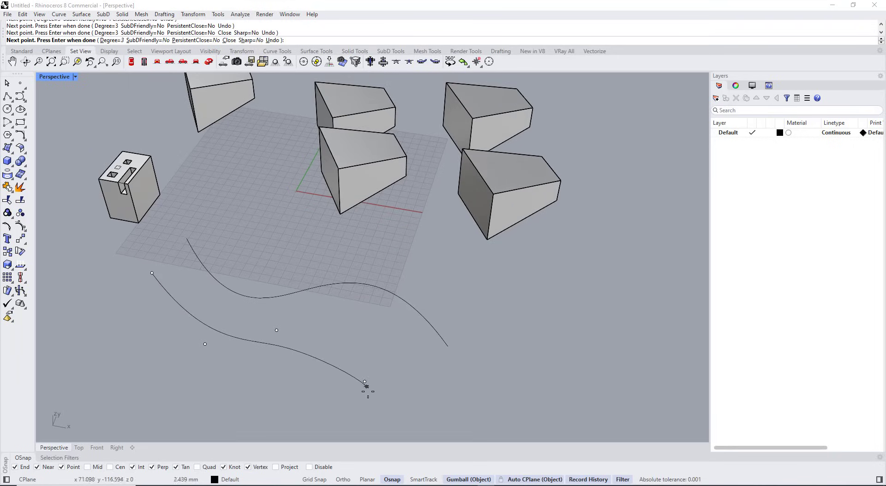
{"action": "scroll", "coordinate": [311, 308], "scroll_direction": "down", "scroll_amount": 6}
{"action": "left_click", "coordinate": [342, 327]}
{"action": "scroll", "coordinate": [344, 339], "scroll_direction": "up", "scroll_amount": 4}
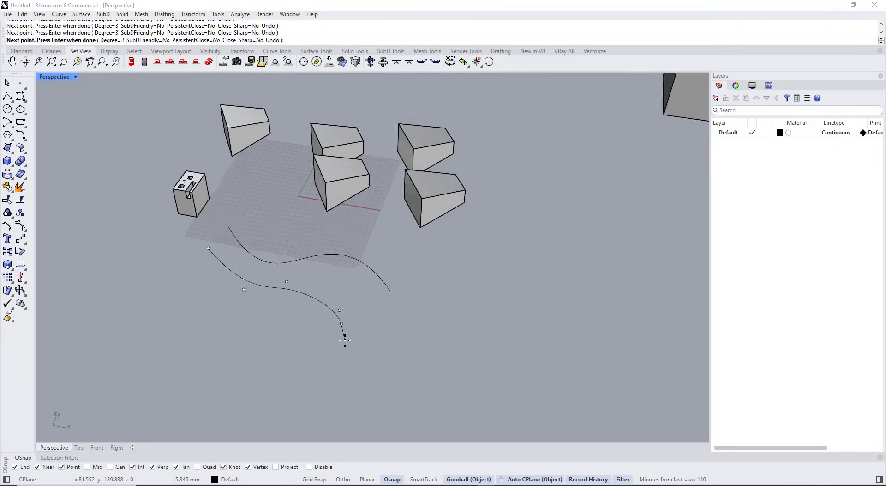
{"action": "key", "text": "Return"}
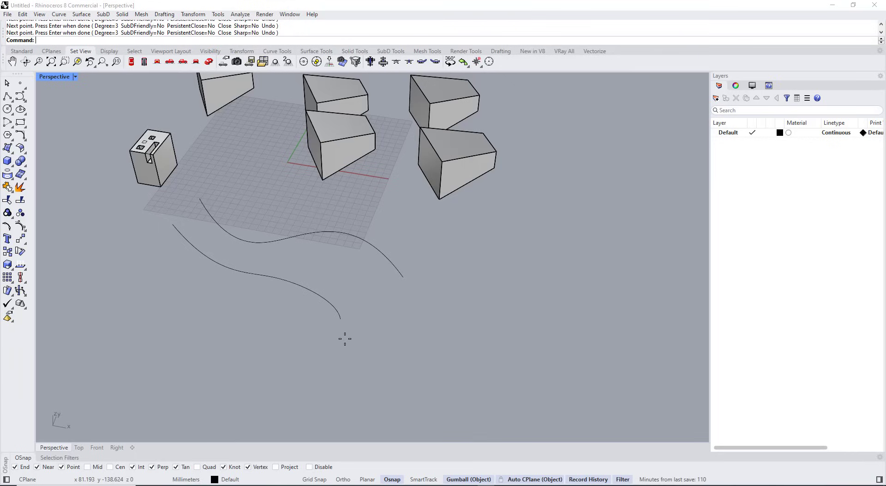
- Repeat the Curve command to draw a third wavy curve in front of the second one
{"action": "scroll", "coordinate": [310, 296], "scroll_direction": "up", "scroll_amount": 5}
{"action": "scroll", "coordinate": [325, 286], "scroll_direction": "down", "scroll_amount": 5}
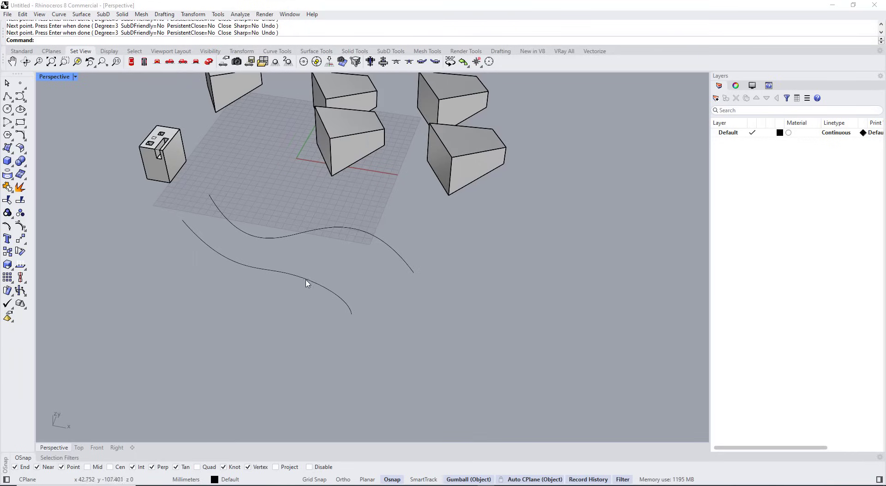
{"action": "right_click", "coordinate": [181, 243]}
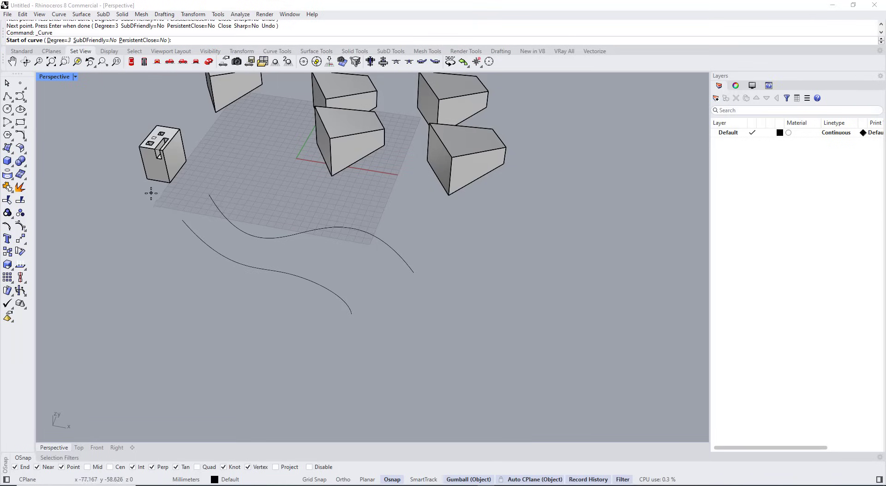
{"action": "left_click", "coordinate": [156, 230]}
{"action": "left_click", "coordinate": [169, 280]}
{"action": "left_click", "coordinate": [221, 298]}
{"action": "left_click", "coordinate": [282, 310]}
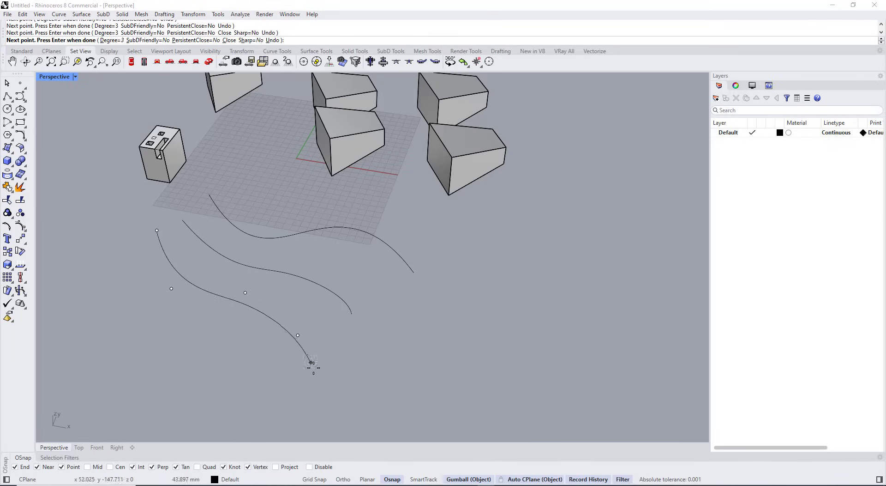
{"action": "left_click", "coordinate": [314, 369]}
{"action": "right_click", "coordinate": [304, 378]}
- Repeat the Curve command to draw a fourth wavy curve, outermost in front of the third one
{"action": "right_click", "coordinate": [221, 333]}
{"action": "left_click", "coordinate": [116, 246]}
{"action": "left_click", "coordinate": [156, 339]}
{"action": "left_click", "coordinate": [283, 365]}
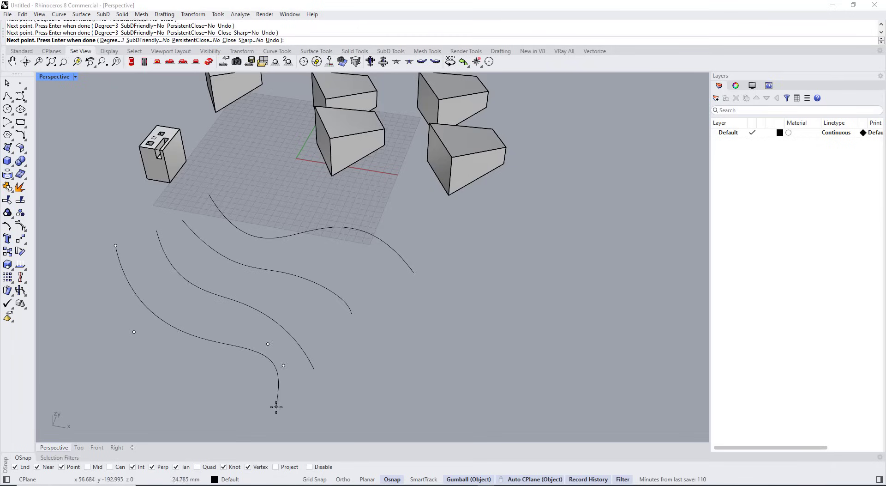
{"action": "key", "text": "Return"}
- Repeat the Curve command to draw a fifth curve with four control points to the right of the third and fourth curves
{"action": "key", "text": "Return"}
{"action": "left_click", "coordinate": [269, 283]}
{"action": "left_click", "coordinate": [306, 329]}
{"action": "left_click", "coordinate": [383, 358]}
{"action": "left_click", "coordinate": [389, 405]}
{"action": "right_click", "coordinate": [381, 424]}
- Repeat the Curve command to draw a sixth curve on the far right of the curve group
{"action": "mouse_move", "coordinate": [346, 374]}
{"action": "right_mouse_down"}
{"action": "mouse_move", "coordinate": [330, 313]}
{"action": "mouse_move", "coordinate": [419, 267]}
{"action": "mouse_move", "coordinate": [368, 276]}
{"action": "mouse_move", "coordinate": [348, 253]}
{"action": "mouse_move", "coordinate": [360, 233]}
{"action": "mouse_move", "coordinate": [363, 254]}
{"action": "right_mouse_up"}
{"action": "right_click", "coordinate": [415, 266]}
{"action": "left_click", "coordinate": [380, 257]}
{"action": "left_click", "coordinate": [417, 295]}
{"action": "left_click", "coordinate": [468, 299]}
{"action": "scroll", "coordinate": [449, 281], "scroll_direction": "up", "scroll_amount": 7}
{"action": "scroll", "coordinate": [397, 253], "scroll_direction": "down", "scroll_amount": 7}
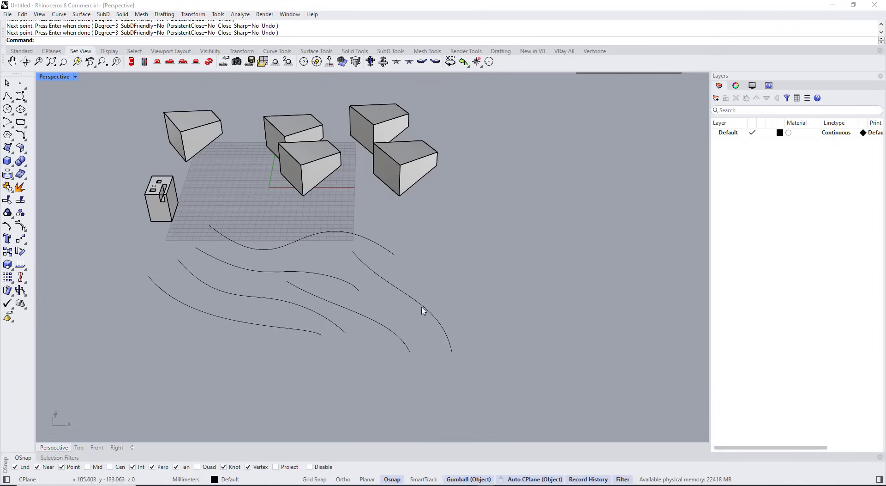
- Select all six curves together with a crossing window, and clear the selection
{"action": "left_click_drag", "start_coordinate": [482, 331], "coordinate": [244, 244]}
{"action": "right_click_drag", "start_coordinate": [279, 290], "coordinate": [233, 273]}
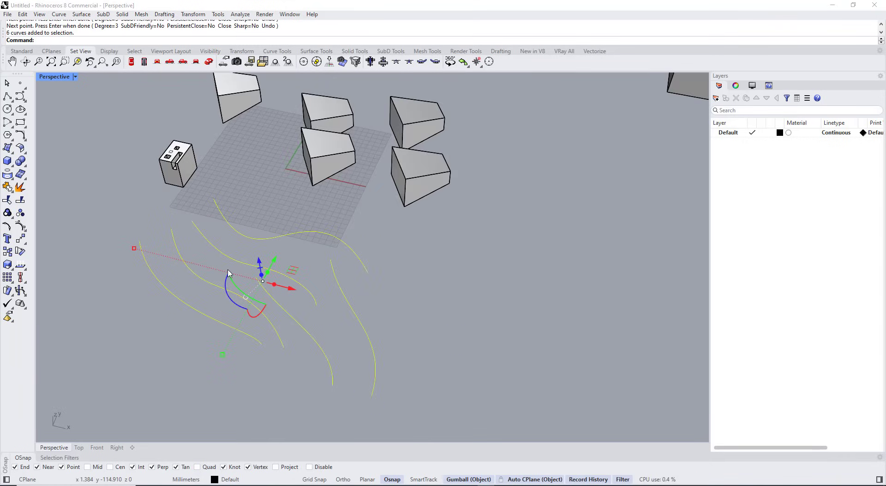
{"action": "scroll", "coordinate": [217, 272], "scroll_direction": "up", "scroll_amount": 3}
{"action": "scroll", "coordinate": [231, 247], "scroll_direction": "down", "scroll_amount": 3}
{"action": "key", "text": "Escape"}
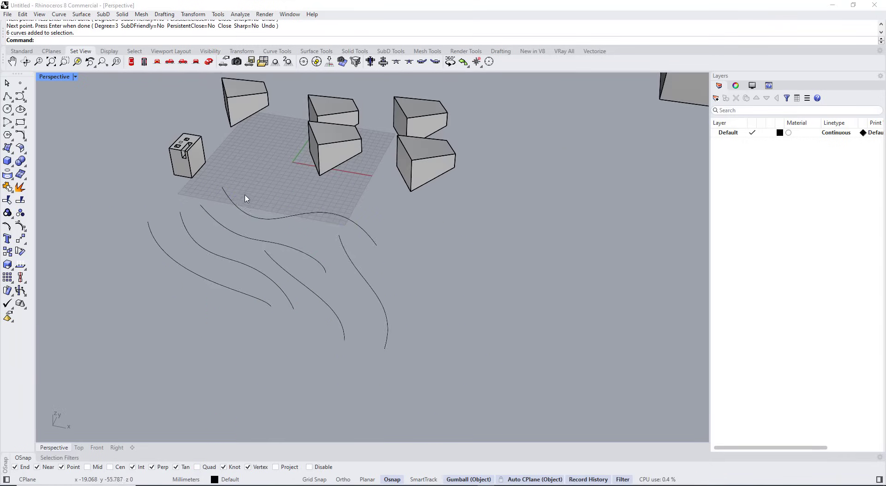
{"action": "scroll", "coordinate": [245, 196], "scroll_direction": "up", "scroll_amount": 2}
{"action": "scroll", "coordinate": [254, 217], "scroll_direction": "down", "scroll_amount": 3}
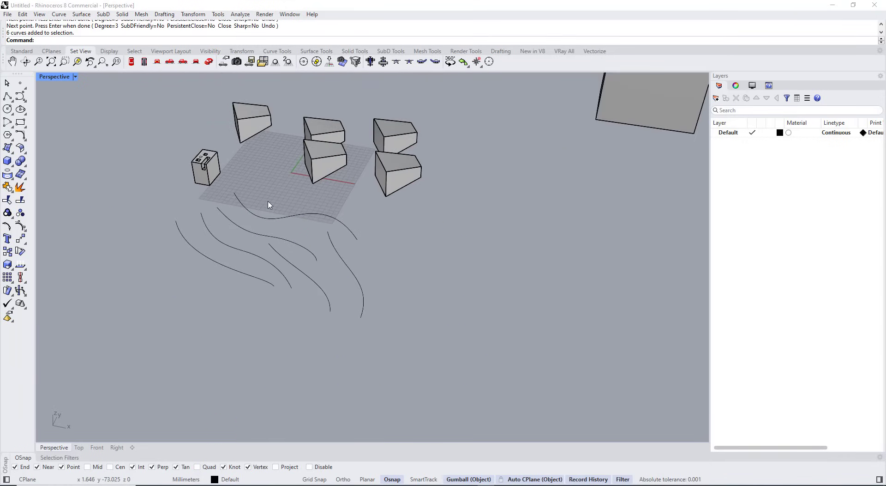
{"action": "scroll", "coordinate": [270, 189], "scroll_direction": "up", "scroll_amount": 3}
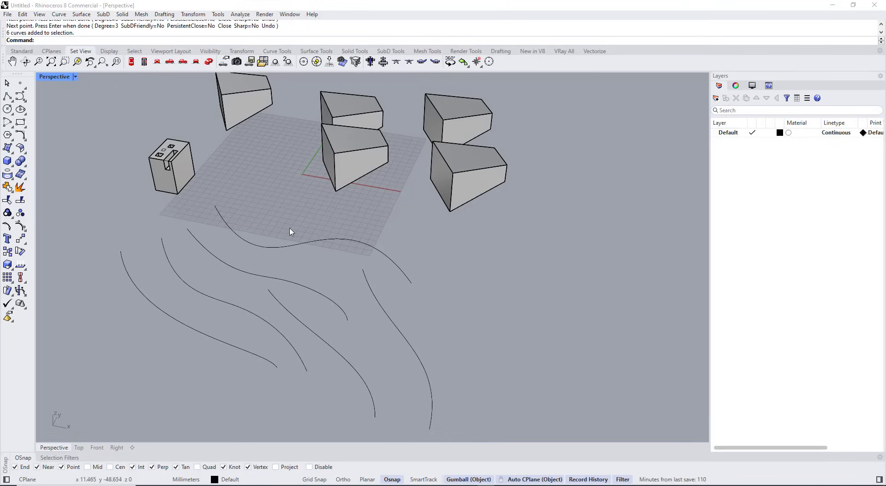
{"action": "scroll", "coordinate": [290, 230], "scroll_direction": "down", "scroll_amount": 3}
{"action": "scroll", "coordinate": [295, 221], "scroll_direction": "down", "scroll_amount": 1}
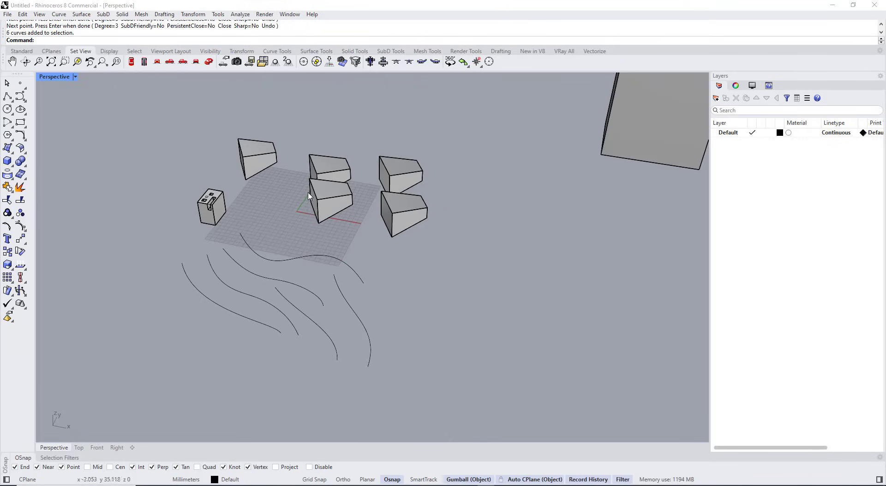
{"action": "scroll", "coordinate": [309, 196], "scroll_direction": "up", "scroll_amount": 3}
{"action": "scroll", "coordinate": [314, 213], "scroll_direction": "down", "scroll_amount": 2}
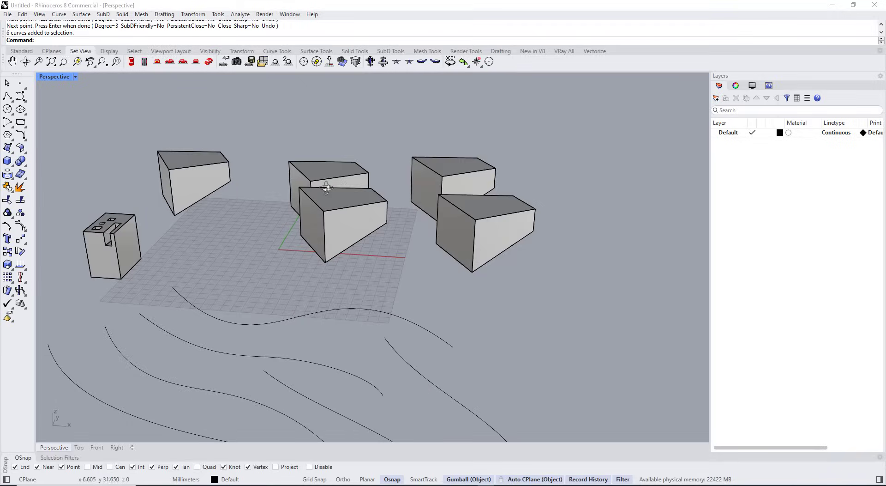
{"action": "scroll", "coordinate": [287, 181], "scroll_direction": "down", "scroll_amount": 3}
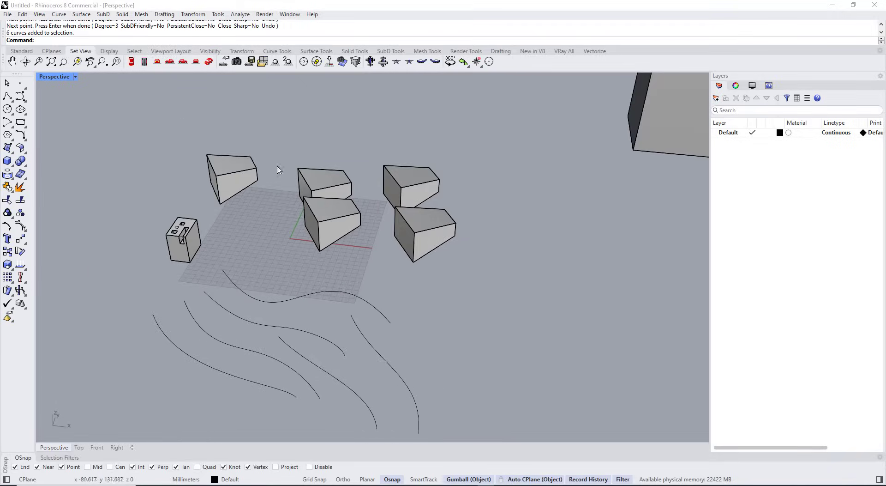
- Move the large box much farther away from the tapered solids and curves
{"action": "scroll", "coordinate": [304, 187], "scroll_direction": "down", "scroll_amount": 5}
{"action": "right_click_drag", "start_coordinate": [303, 189], "coordinate": [305, 227]}
{"action": "scroll", "coordinate": [306, 228], "scroll_direction": "down", "scroll_amount": 4}
{"action": "scroll", "coordinate": [337, 226], "scroll_direction": "down", "scroll_amount": 5}
{"action": "right_click_drag", "start_coordinate": [358, 210], "coordinate": [372, 198]}
{"action": "left_click", "coordinate": [390, 175]}
{"action": "left_click_drag", "start_coordinate": [396, 173], "coordinate": [550, 119]}
- Zoom out until the model is a tiny speck, and bring all objects back into view with Zoom Extents
{"action": "scroll", "coordinate": [396, 229], "scroll_direction": "down", "scroll_amount": 5}
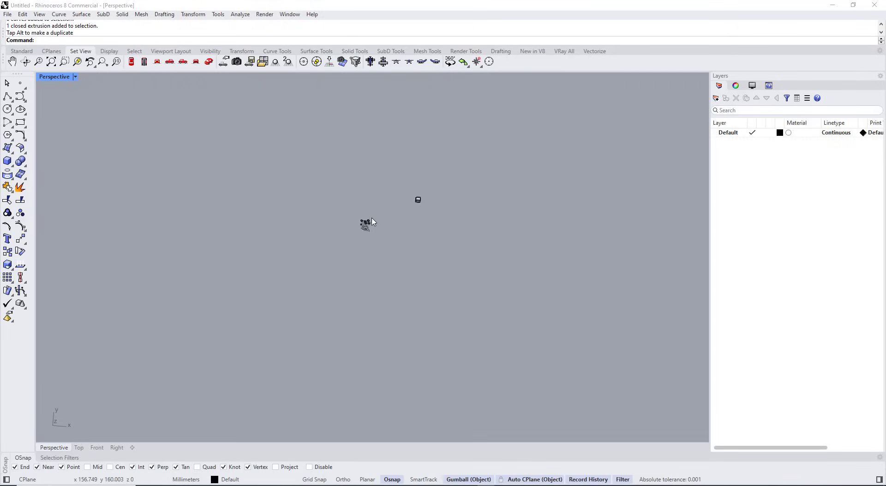
{"action": "scroll", "coordinate": [373, 221], "scroll_direction": "down", "scroll_amount": 3}
{"action": "scroll", "coordinate": [368, 226], "scroll_direction": "down", "scroll_amount": 2}
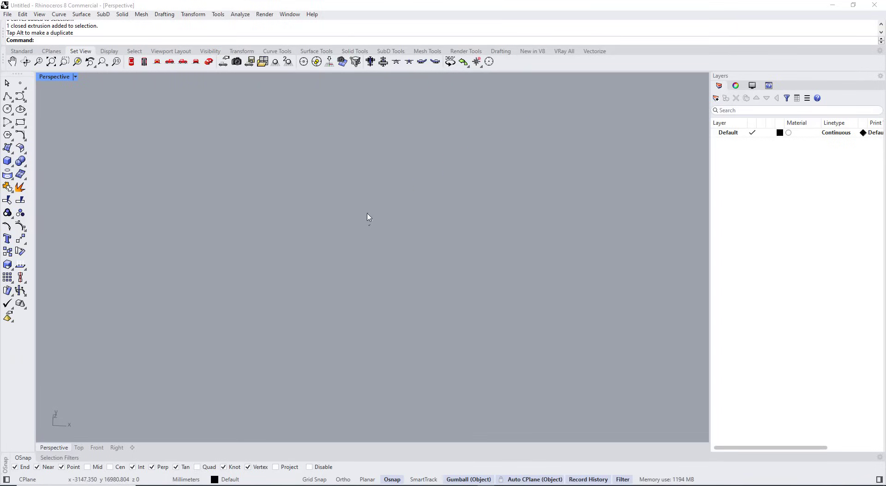
{"action": "left_click_drag", "start_coordinate": [310, 165], "coordinate": [441, 330]}
{"action": "left_click", "coordinate": [369, 327]}
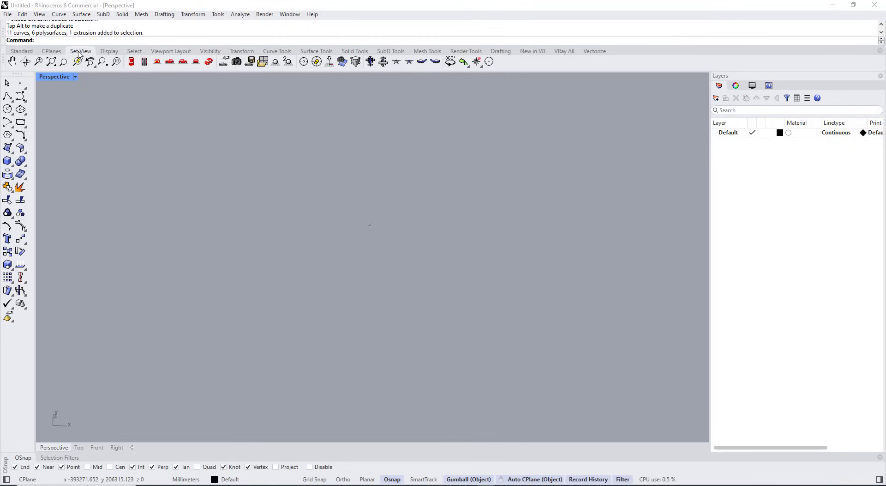
{"action": "left_click", "coordinate": [51, 62]}
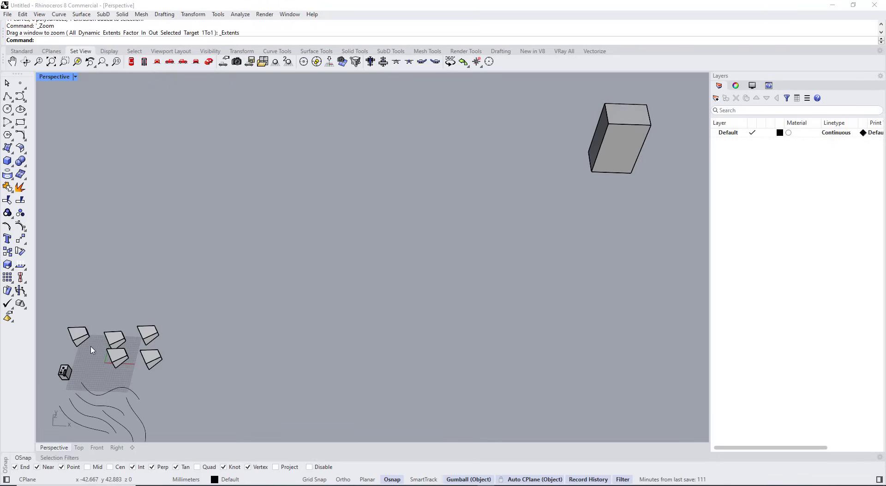
- Select the small box with the cut pockets and fill the viewport with it using Zoom Selected
{"action": "scroll", "coordinate": [207, 314], "scroll_direction": "up", "scroll_amount": 8}
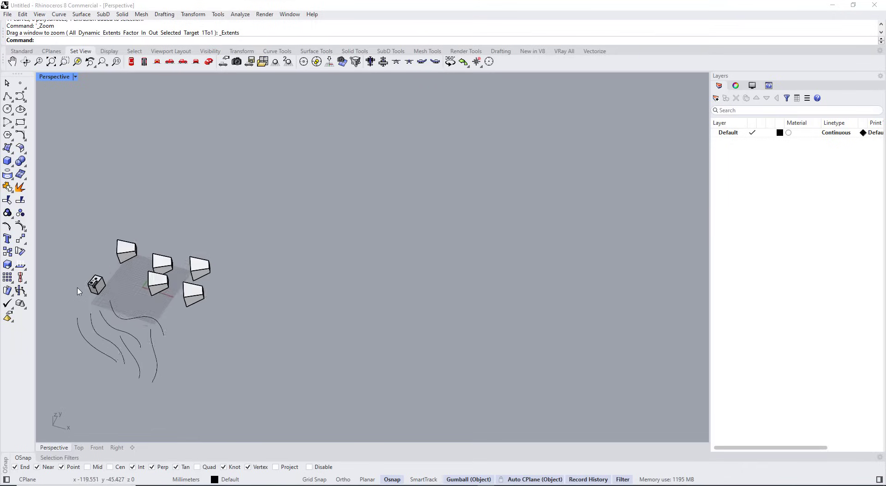
{"action": "scroll", "coordinate": [105, 288], "scroll_direction": "down", "scroll_amount": 5}
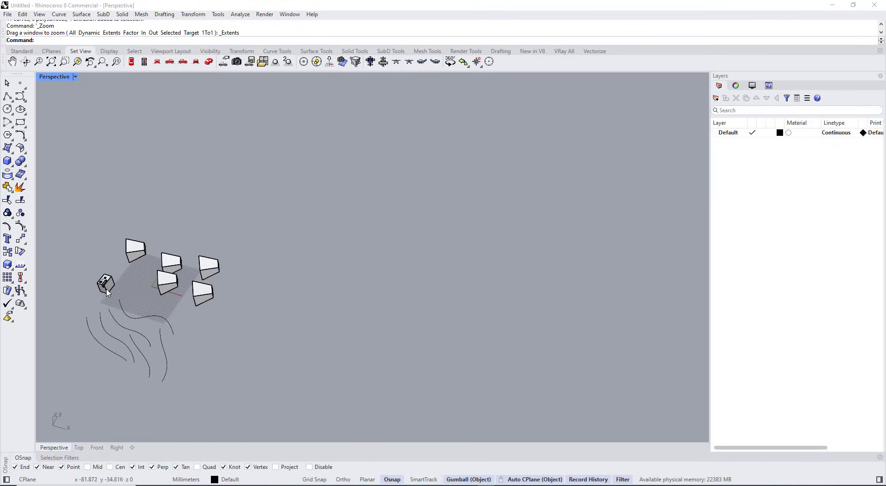
{"action": "left_click", "coordinate": [109, 293]}
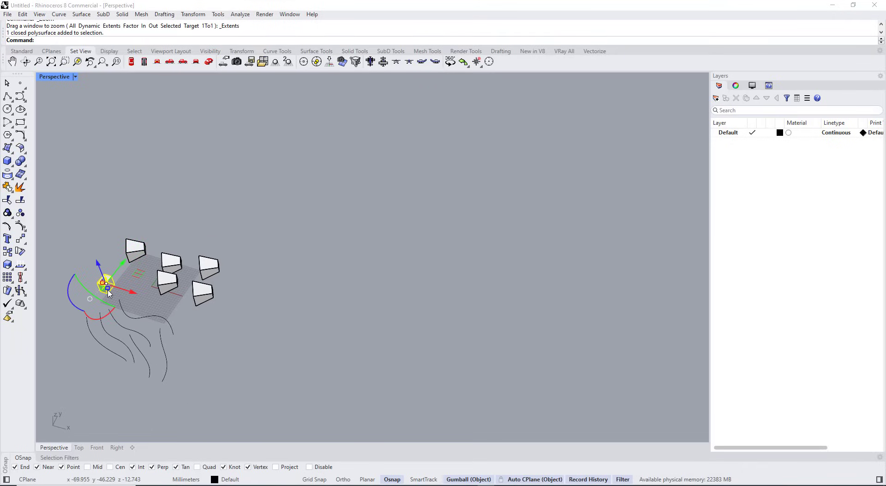
{"action": "left_click", "coordinate": [77, 62]}
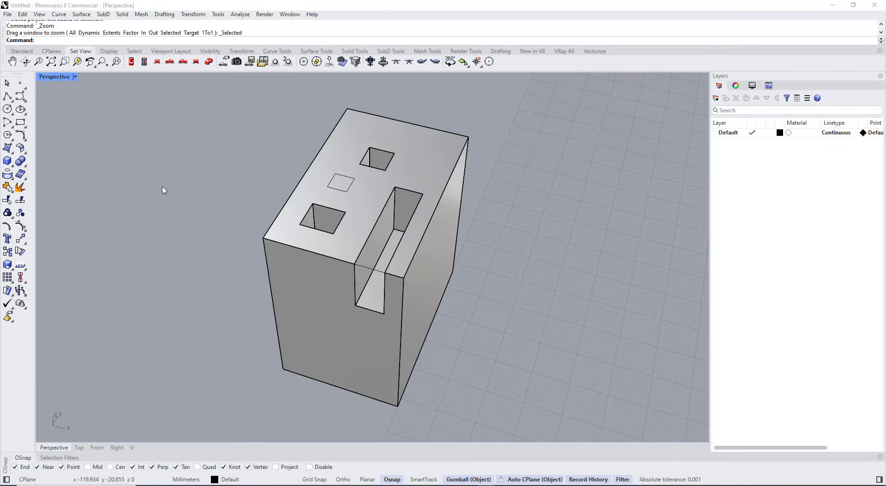
- Zoom far out until the objects disappear, and run Zoom Extents again to recover the whole model
{"action": "scroll", "coordinate": [181, 234], "scroll_direction": "down", "scroll_amount": 5}
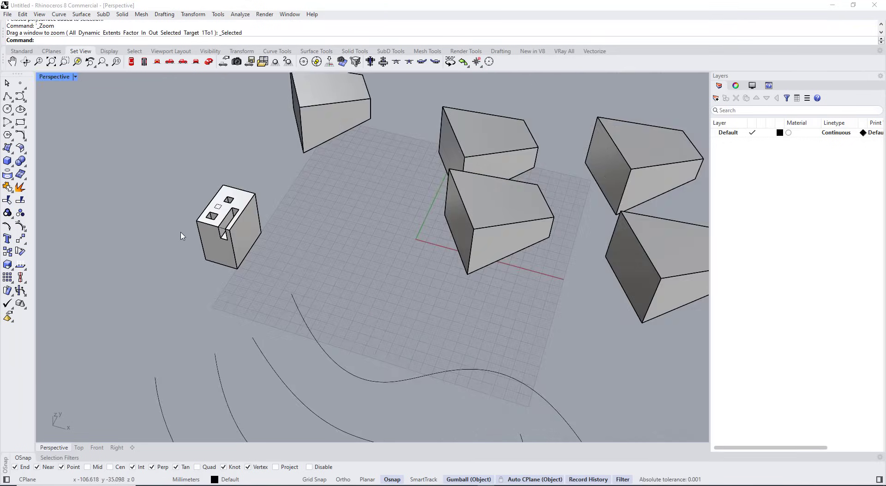
{"action": "scroll", "coordinate": [215, 188], "scroll_direction": "down", "scroll_amount": 6}
{"action": "scroll", "coordinate": [216, 189], "scroll_direction": "up", "scroll_amount": 4}
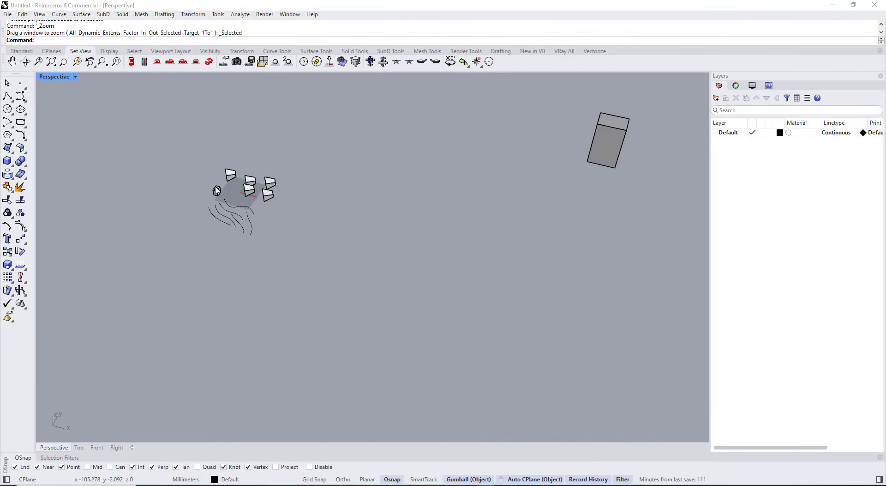
{"action": "scroll", "coordinate": [216, 189], "scroll_direction": "down", "scroll_amount": 2}
{"action": "scroll", "coordinate": [216, 190], "scroll_direction": "down", "scroll_amount": 3}
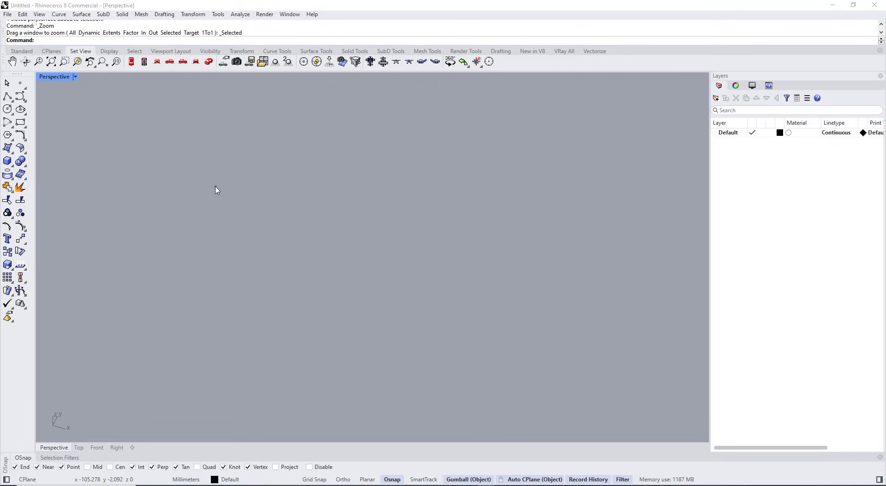
{"action": "key", "text": "ctrl+shift+e"}
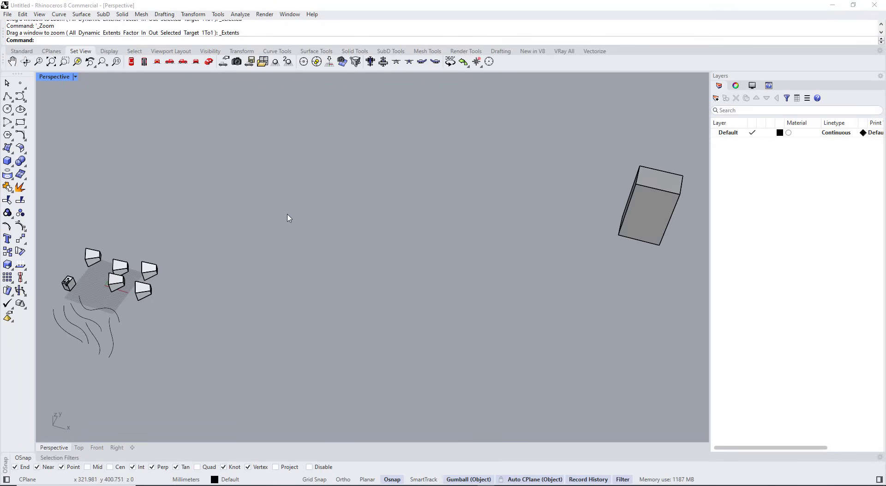
- Run the Options command to open the Rhino Options dialog
{"action": "scroll", "coordinate": [159, 265], "scroll_direction": "up", "scroll_amount": 5}
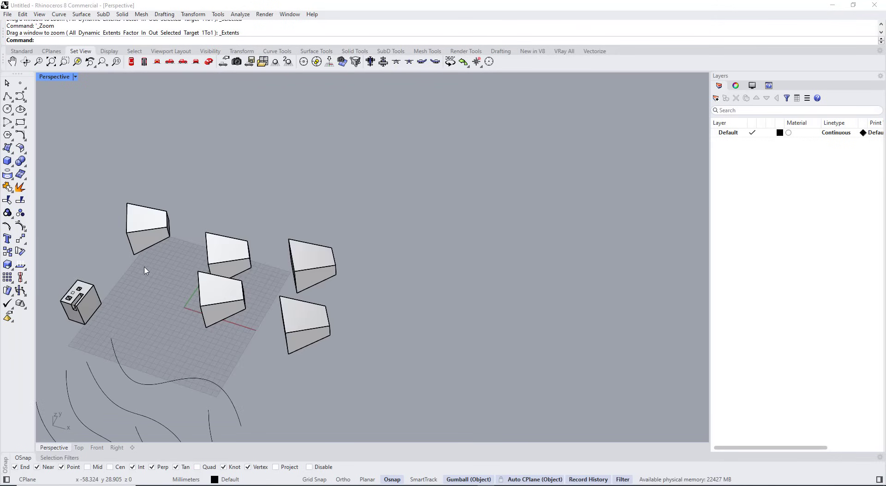
{"action": "scroll", "coordinate": [149, 218], "scroll_direction": "up", "scroll_amount": 2}
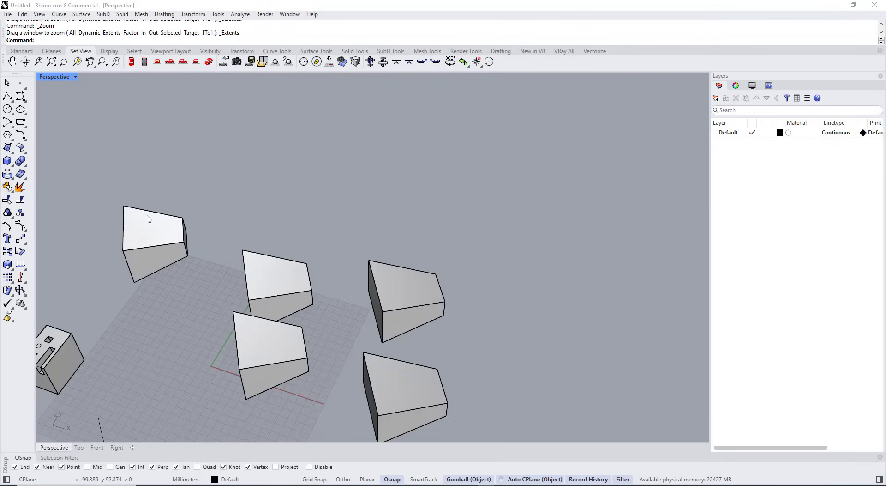
{"action": "mouse_move", "coordinate": [183, 251]}
{"action": "right_mouse_down"}
{"action": "mouse_move", "coordinate": [179, 239]}
{"action": "mouse_move", "coordinate": [177, 248]}
{"action": "right_mouse_up"}
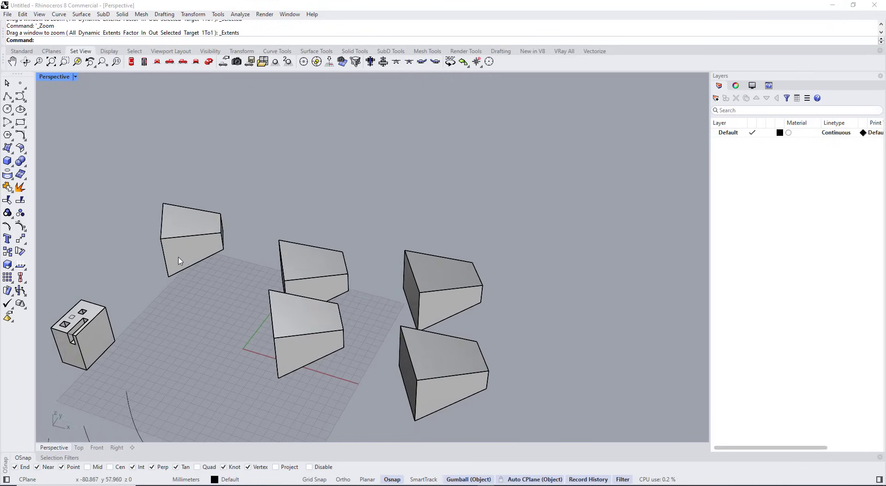
{"action": "scroll", "coordinate": [178, 257], "scroll_direction": "up", "scroll_amount": 3}
{"action": "scroll", "coordinate": [197, 293], "scroll_direction": "down", "scroll_amount": 3}
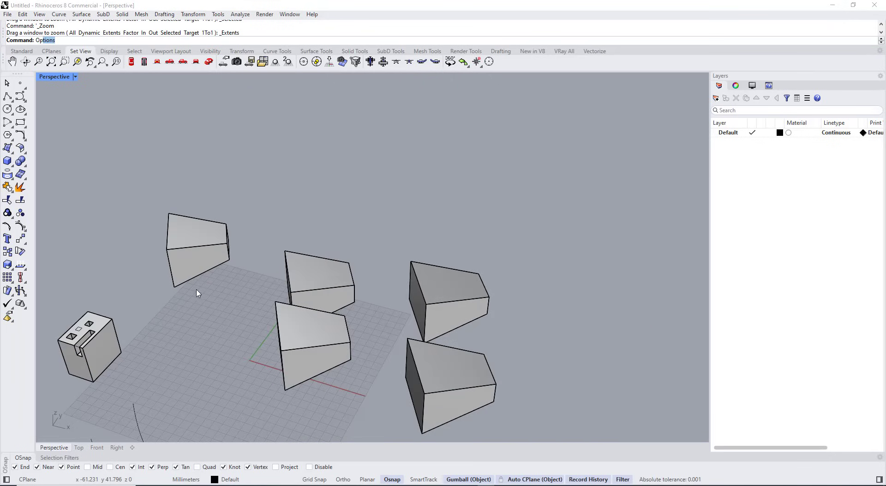
{"action": "key", "text": "Return"}
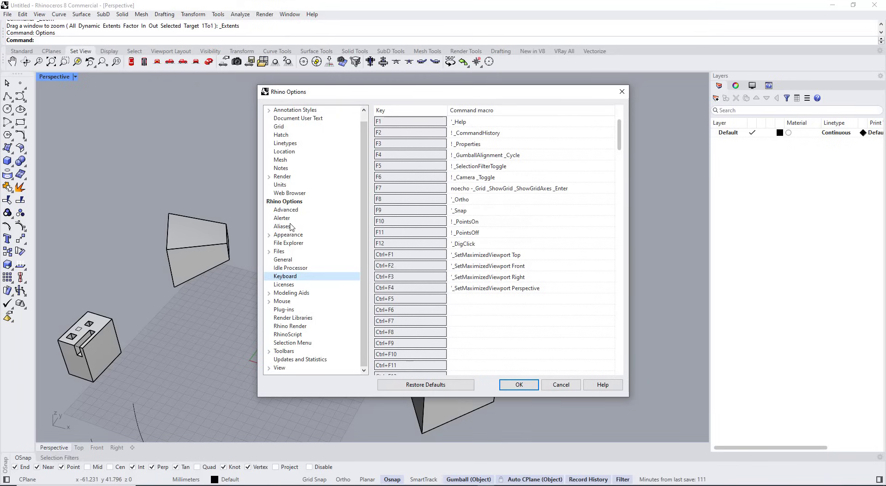
- Find Ctrl+E in the keyboard shortcuts, re-enter its macro as '_Zoom _Selected, and accept the options
{"action": "scroll", "coordinate": [285, 238], "scroll_direction": "up", "scroll_amount": 1}
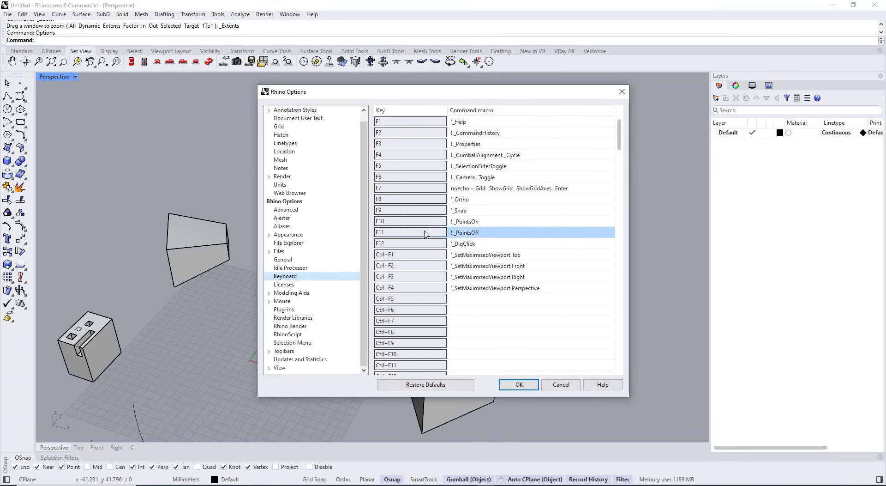
{"action": "scroll", "coordinate": [451, 180], "scroll_direction": "down", "scroll_amount": 5}
{"action": "scroll", "coordinate": [451, 180], "scroll_direction": "up", "scroll_amount": 5}
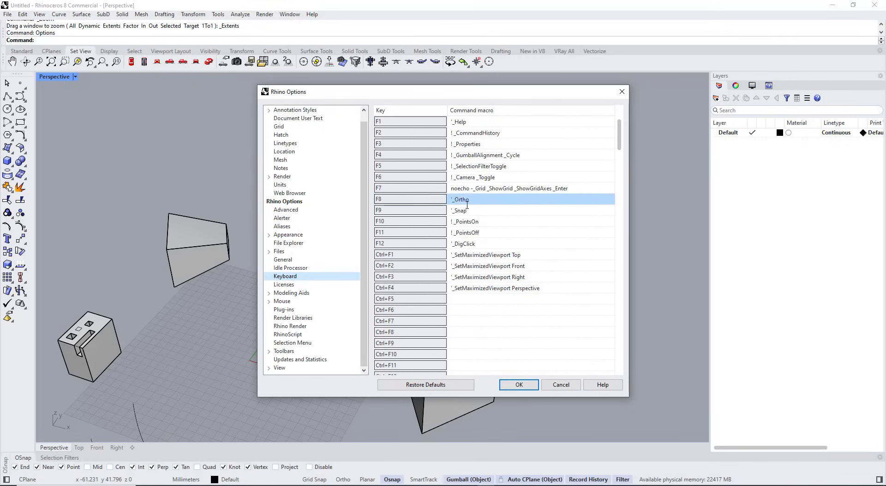
{"action": "scroll", "coordinate": [467, 181], "scroll_direction": "down", "scroll_amount": 6}
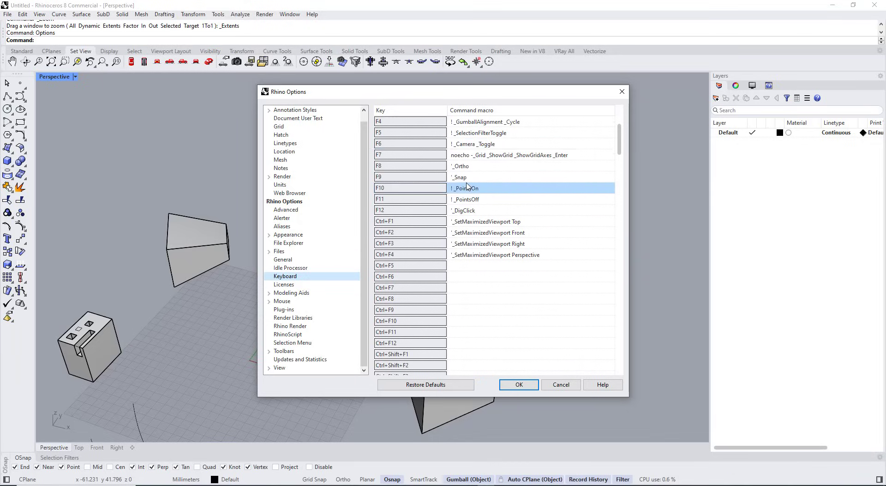
{"action": "scroll", "coordinate": [469, 187], "scroll_direction": "down", "scroll_amount": 6}
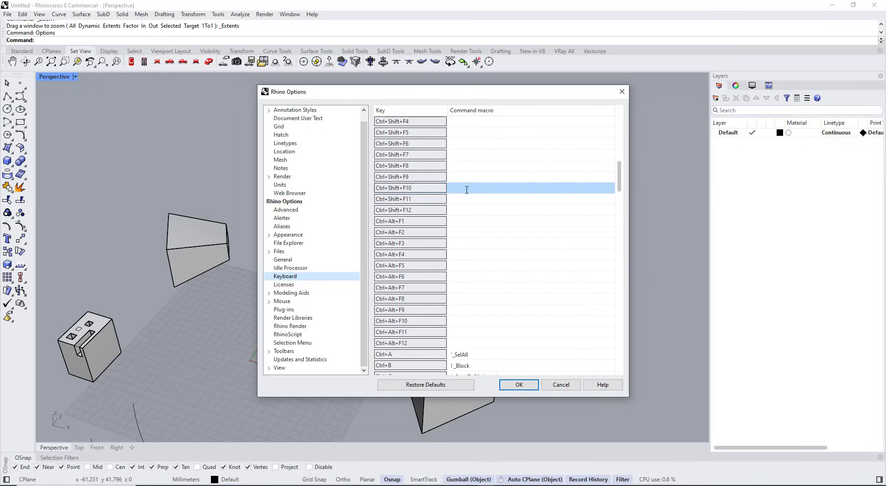
{"action": "scroll", "coordinate": [470, 200], "scroll_direction": "down", "scroll_amount": 2}
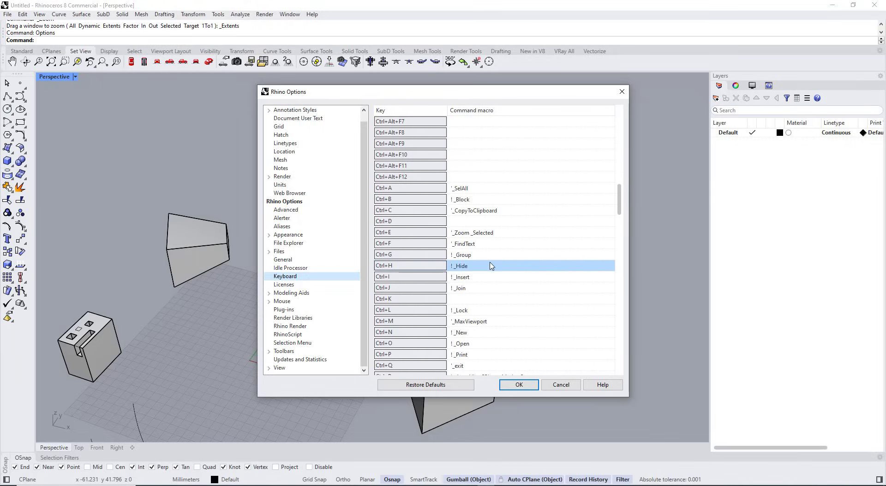
{"action": "left_click", "coordinate": [460, 238]}
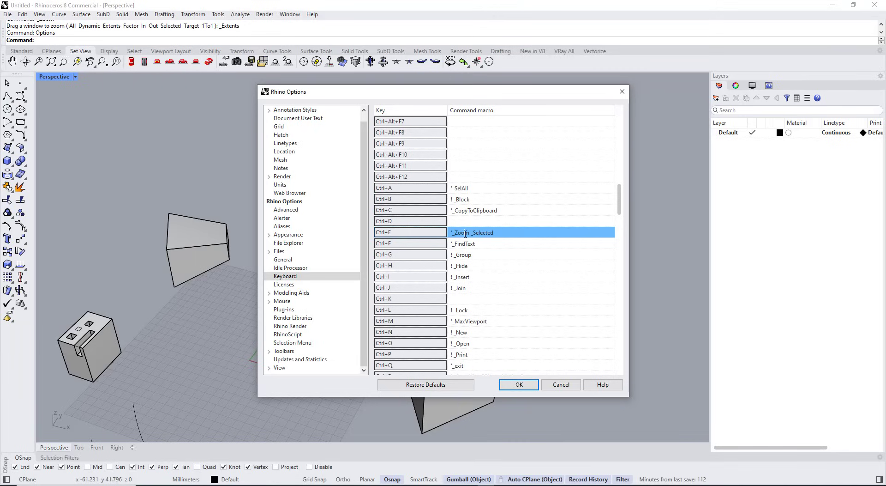
{"action": "left_click", "coordinate": [466, 234]}
{"action": "left_click_drag", "start_coordinate": [505, 232], "coordinate": [447, 239]}
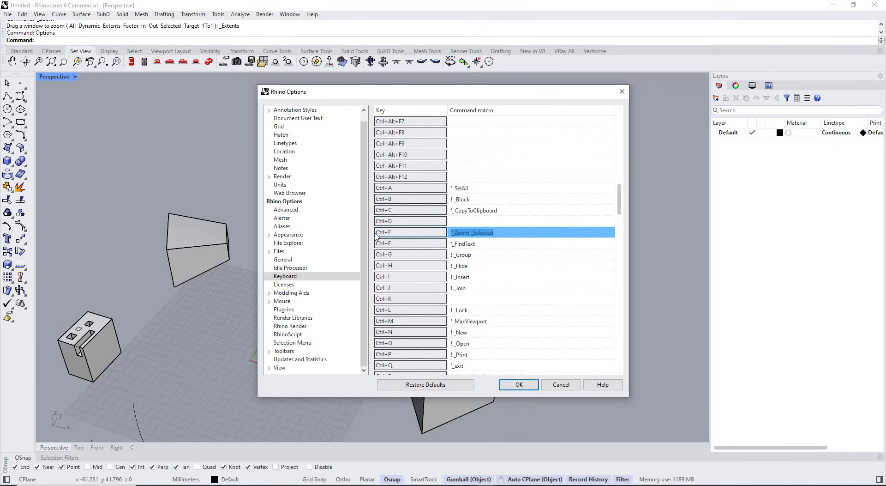
{"action": "key", "text": "Delete"}
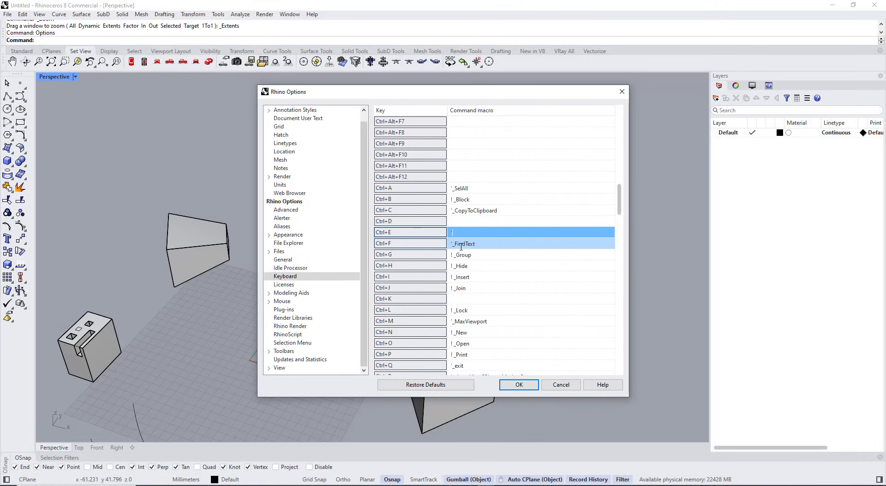
{"action": "type", "text": "'_Zoom"}
{"action": "type", "text": "_Selected"}
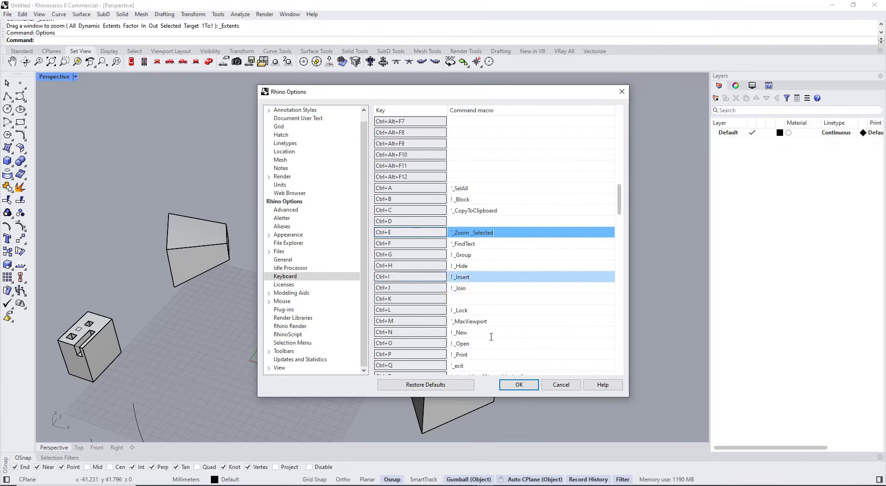
{"action": "left_click", "coordinate": [519, 385]}
- Select the rear block on the right, frame it with the Zoom Selected shortcut, and zoom back out
{"action": "left_click", "coordinate": [415, 264]}
{"action": "key", "text": "ctrl+e"}
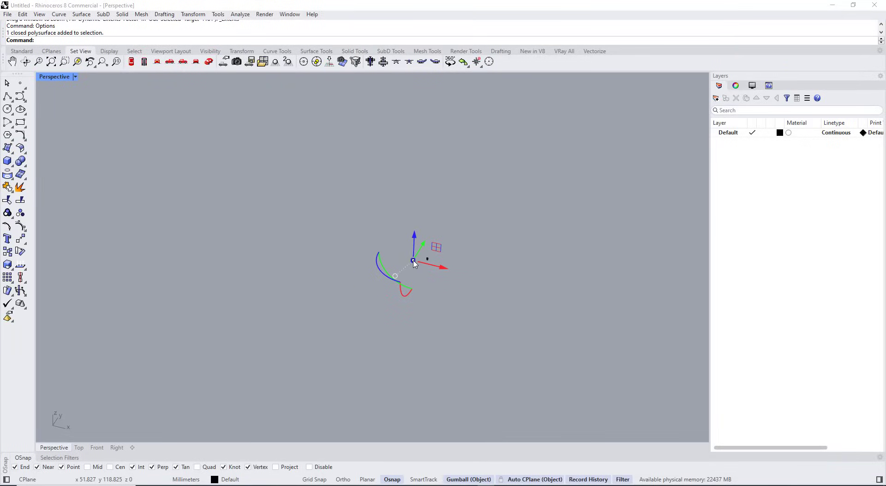
{"action": "key", "text": "ctrl+e"}
{"action": "scroll", "coordinate": [414, 264], "scroll_direction": "down", "scroll_amount": 12}
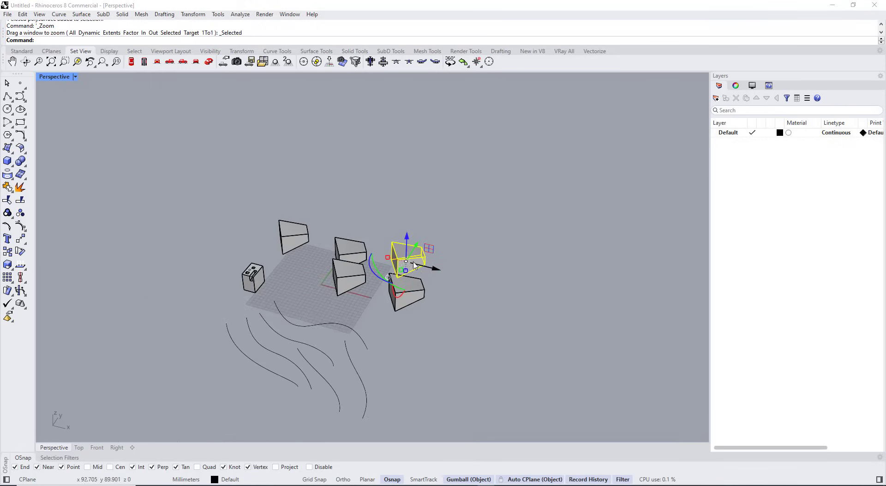
- Frame the front middle block twice with the Zoom Selected shortcut, and clear the selection
{"action": "scroll", "coordinate": [421, 283], "scroll_direction": "up", "scroll_amount": 5}
{"action": "left_click", "coordinate": [274, 275]}
{"action": "key", "text": "ctrl+e"}
{"action": "scroll", "coordinate": [348, 268], "scroll_direction": "down", "scroll_amount": 10}
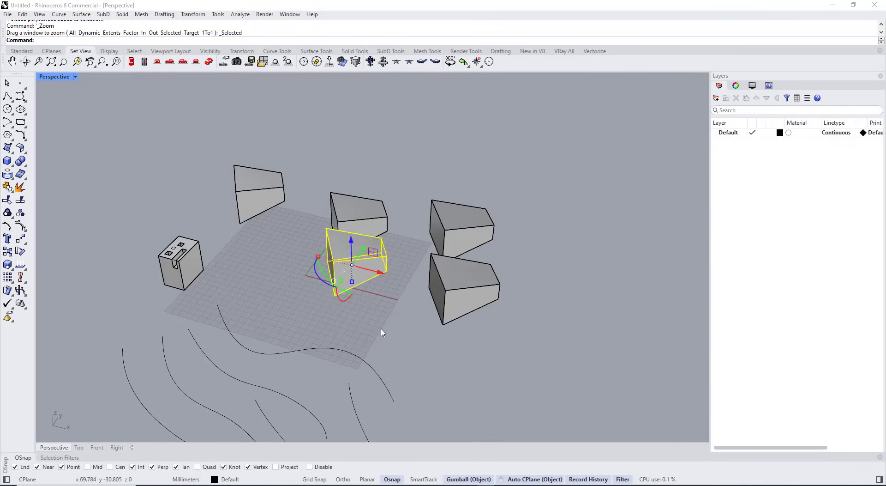
{"action": "left_click", "coordinate": [382, 329]}
{"action": "scroll", "coordinate": [342, 280], "scroll_direction": "up", "scroll_amount": 7}
{"action": "left_click", "coordinate": [343, 278]}
{"action": "key", "text": "ctrl+e"}
{"action": "key", "text": "Escape"}
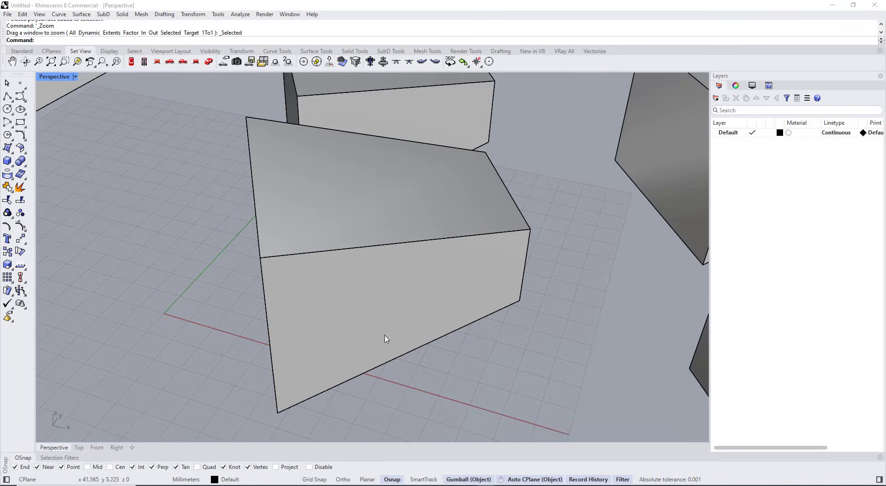
- Select the upper left edge of the front middle block and move it outward with the Gumball to lengthen the block
{"action": "left_click", "coordinate": [254, 211], "text": "ctrl+shift"}
{"action": "left_click_drag", "start_coordinate": [282, 178], "coordinate": [131, 190]}
{"action": "left_click", "coordinate": [234, 309]}
{"action": "scroll", "coordinate": [379, 277], "scroll_direction": "down", "scroll_amount": 9}
- Select the upper right edge of the front middle block and raise it with the Gumball
{"action": "left_click", "coordinate": [445, 283]}
{"action": "scroll", "coordinate": [437, 242], "scroll_direction": "up", "scroll_amount": 6}
{"action": "left_click", "coordinate": [437, 231], "text": "ctrl+shift"}
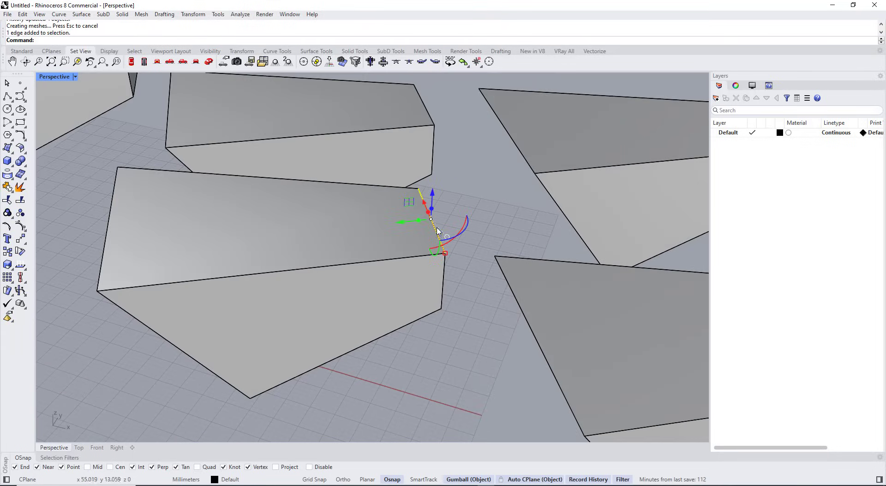
{"action": "left_click_drag", "start_coordinate": [428, 204], "coordinate": [424, 164]}
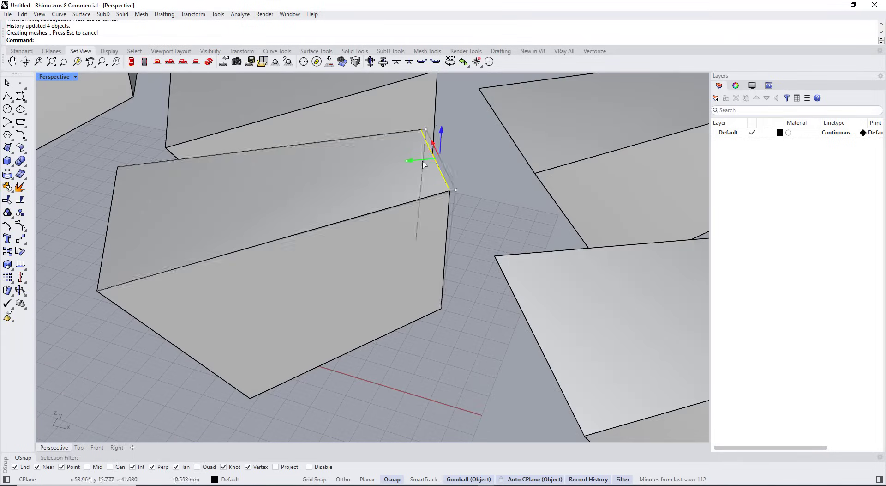
{"action": "scroll", "coordinate": [424, 164], "scroll_direction": "down", "scroll_amount": 5}
{"action": "scroll", "coordinate": [382, 248], "scroll_direction": "up", "scroll_amount": 3}
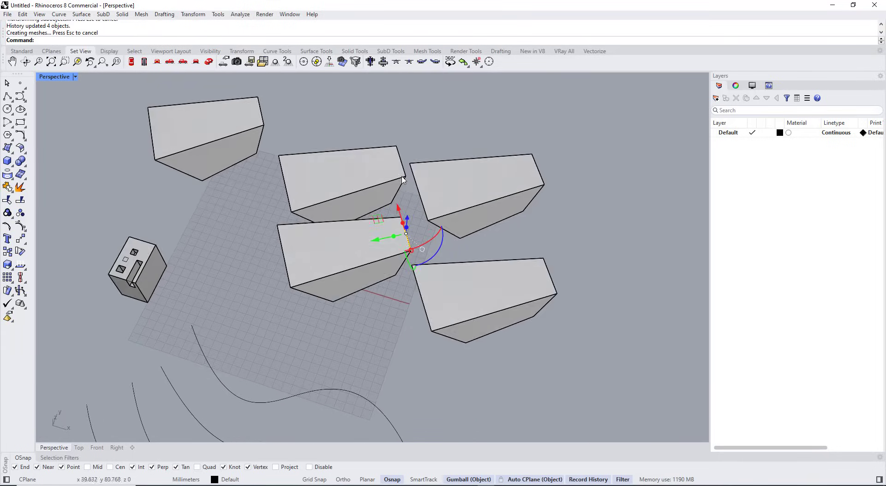
{"action": "scroll", "coordinate": [436, 398], "scroll_direction": "up", "scroll_amount": 3}
{"action": "scroll", "coordinate": [373, 198], "scroll_direction": "down", "scroll_amount": 3}
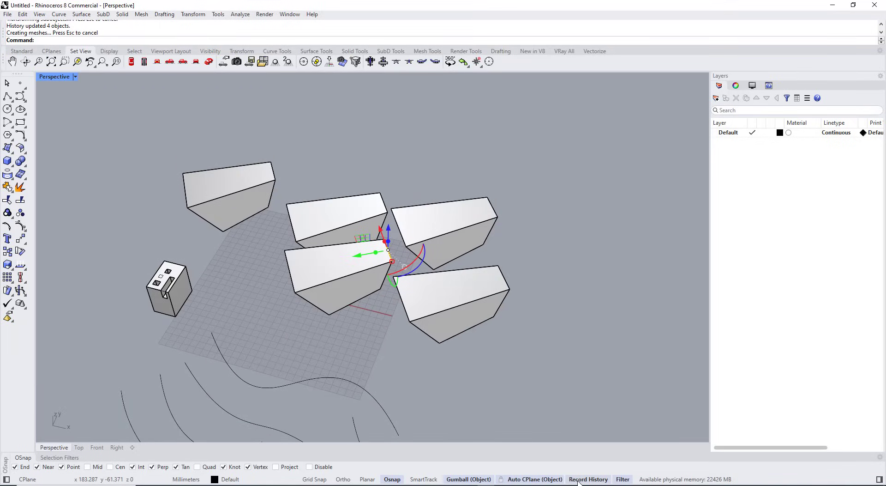
- Reselect the front middle block's upper right edge, pull it slightly inward, raise it further, and clear the selection
{"action": "left_click", "coordinate": [387, 300]}
{"action": "scroll", "coordinate": [369, 247], "scroll_direction": "up", "scroll_amount": 5}
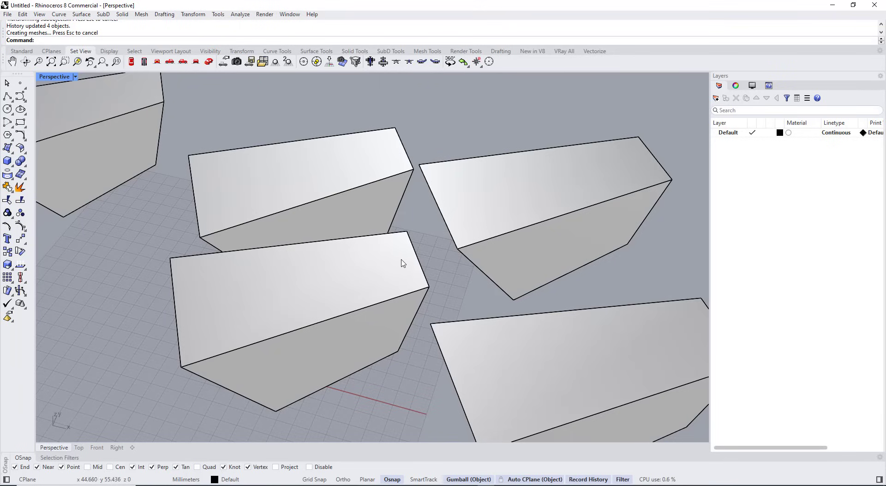
{"action": "left_click", "coordinate": [415, 251], "text": "ctrl+shift"}
{"action": "left_click_drag", "start_coordinate": [401, 260], "coordinate": [378, 263]}
{"action": "right_click_drag", "start_coordinate": [379, 263], "coordinate": [373, 233]}
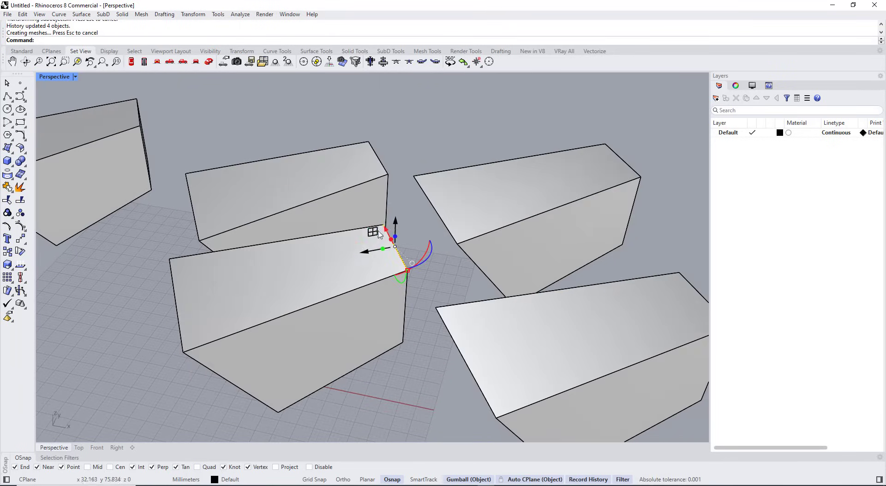
{"action": "left_click_drag", "start_coordinate": [395, 218], "coordinate": [394, 167]}
{"action": "left_click", "coordinate": [410, 155]}
{"action": "scroll", "coordinate": [410, 155], "scroll_direction": "down", "scroll_amount": 5}
{"action": "right_click_drag", "start_coordinate": [402, 161], "coordinate": [390, 307]}
{"action": "scroll", "coordinate": [346, 268], "scroll_direction": "down", "scroll_amount": 3}
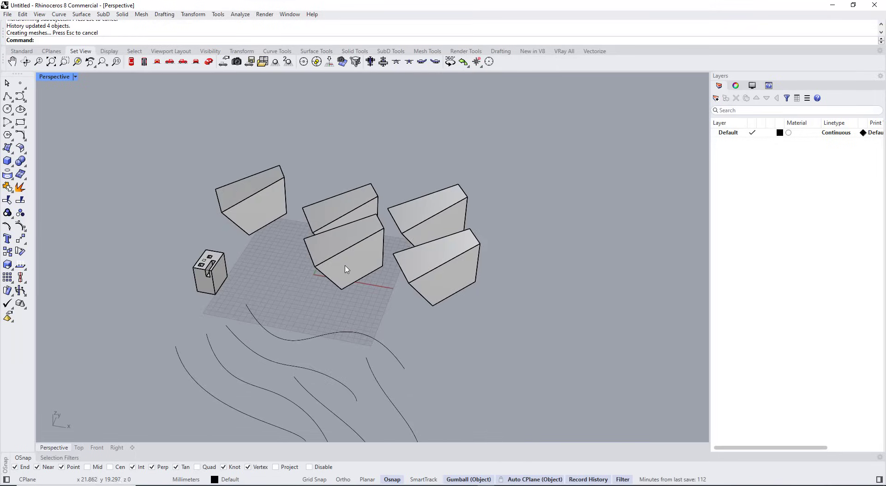
- Select the original front middle block to distinguish it from its history-linked copies, and clear the selection
{"action": "scroll", "coordinate": [362, 178], "scroll_direction": "up", "scroll_amount": 7}
{"action": "left_click", "coordinate": [382, 305]}
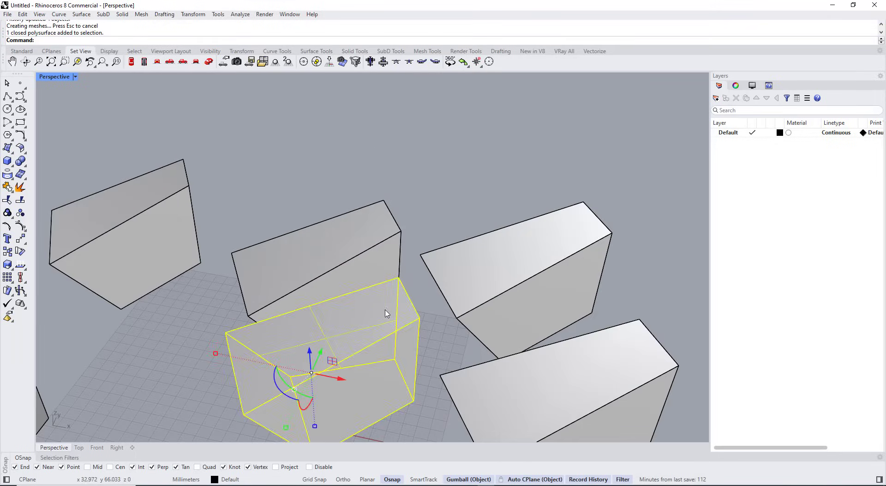
{"action": "scroll", "coordinate": [380, 257], "scroll_direction": "down", "scroll_amount": 4}
{"action": "scroll", "coordinate": [451, 321], "scroll_direction": "up", "scroll_amount": 2}
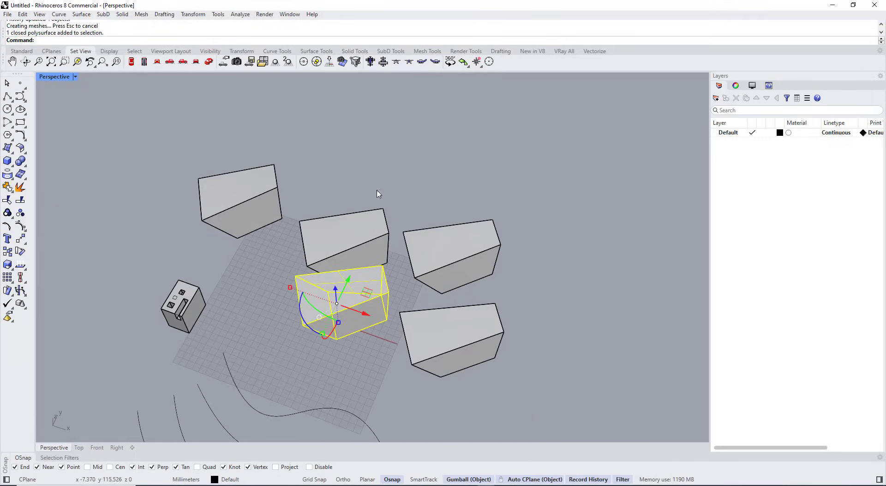
{"action": "right_click_drag", "start_coordinate": [408, 270], "coordinate": [401, 186]}
{"action": "left_click", "coordinate": [403, 183]}
- Clear the face selection on the far left copy and turn off Auto CPlane
{"action": "scroll", "coordinate": [270, 231], "scroll_direction": "up", "scroll_amount": 4}
{"action": "left_click", "coordinate": [277, 191], "text": "ctrl+shift"}
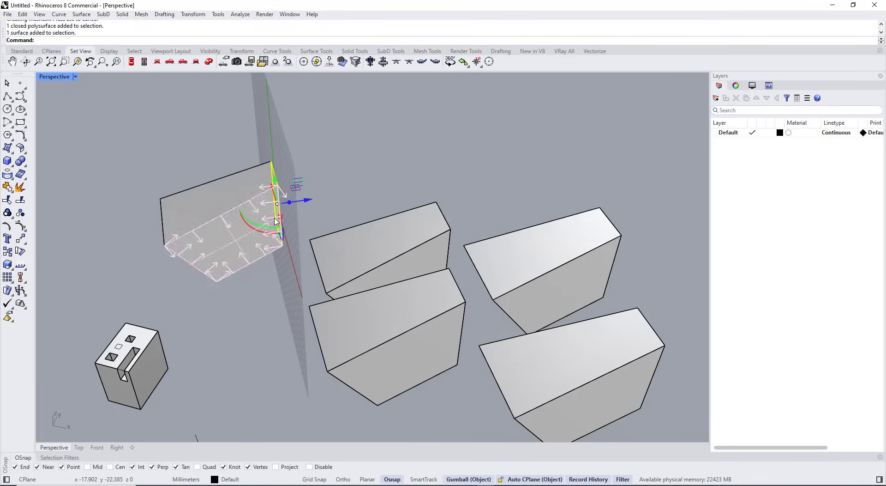
{"action": "key", "text": "Escape"}
{"action": "left_click", "coordinate": [511, 480]}
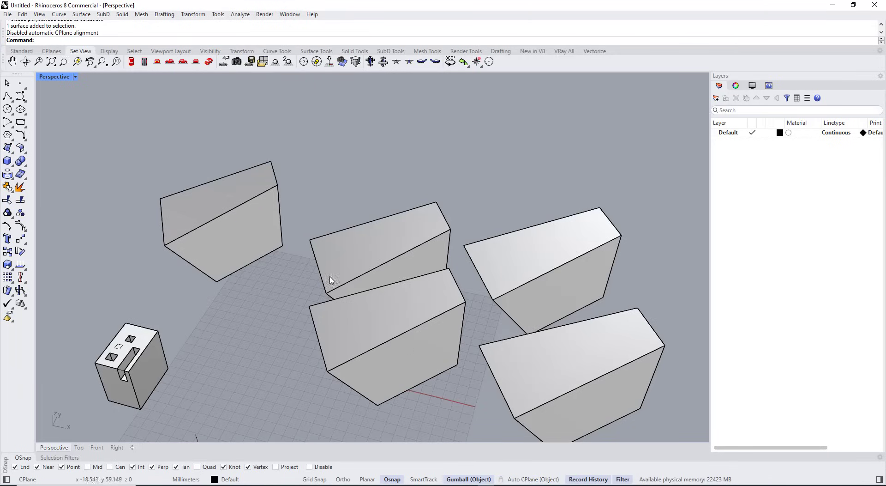
- Lower the upper right edge of the far left copy with the Gumball, accepting the break in its history
{"action": "scroll", "coordinate": [259, 187], "scroll_direction": "up", "scroll_amount": 3}
{"action": "left_click", "coordinate": [277, 178], "text": "ctrl+shift"}
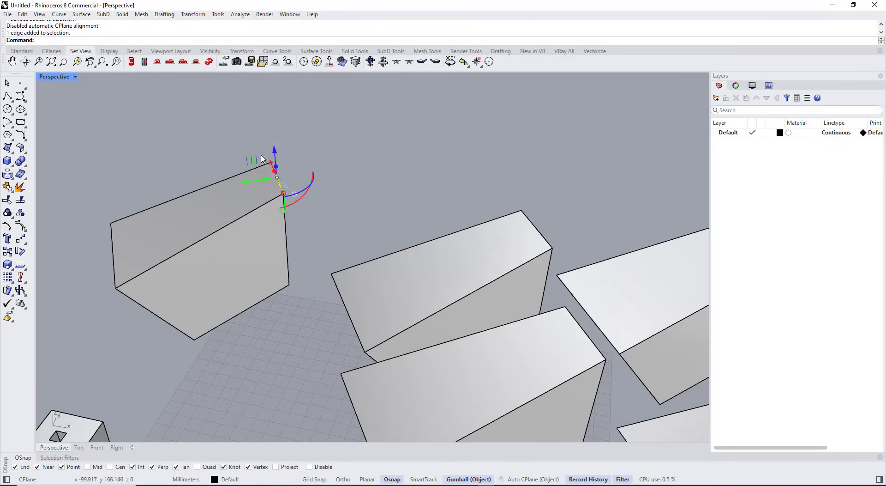
{"action": "left_click_drag", "start_coordinate": [275, 157], "coordinate": [281, 224]}
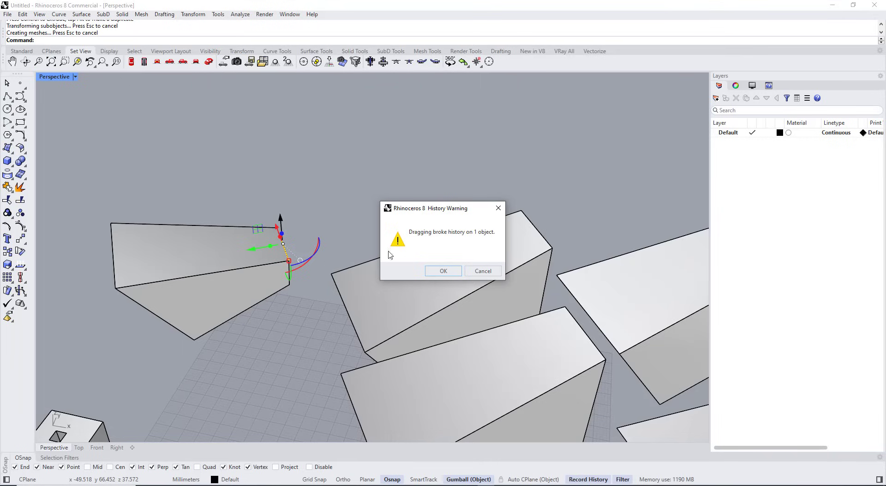
{"action": "left_click", "coordinate": [443, 270]}
- Raise the upper right edge of the original front middle block to update the copies still linked to it
{"action": "left_click", "coordinate": [571, 328]}
{"action": "left_click", "coordinate": [568, 261]}
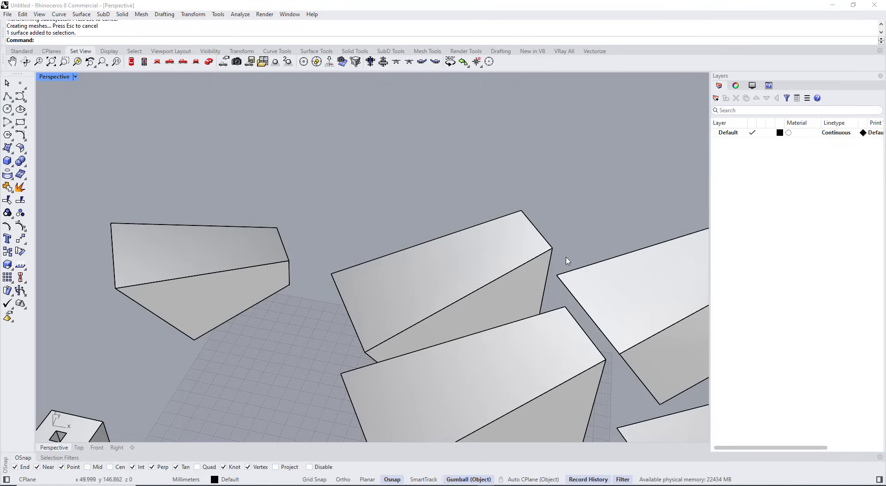
{"action": "left_click", "coordinate": [577, 323], "text": "ctrl+shift"}
{"action": "left_click_drag", "start_coordinate": [589, 314], "coordinate": [591, 261]}
{"action": "right_click_drag", "start_coordinate": [393, 307], "coordinate": [392, 277]}
{"action": "scroll", "coordinate": [393, 282], "scroll_direction": "down", "scroll_amount": 2}
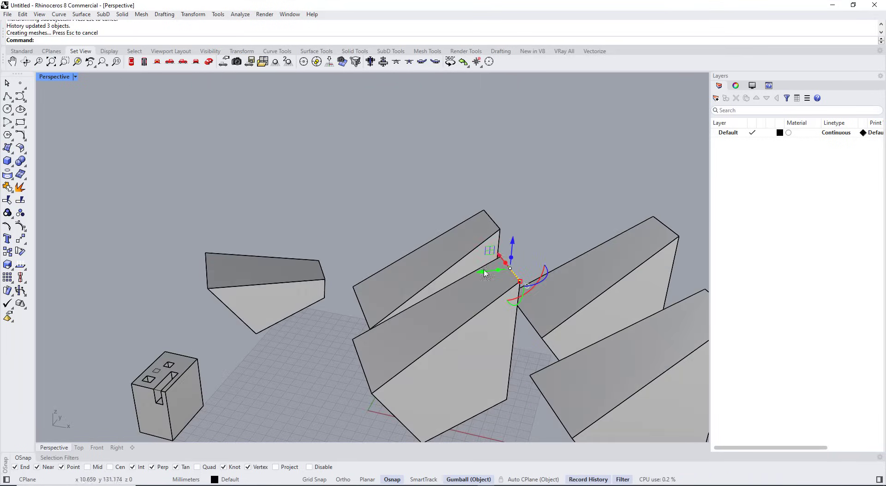
- Alternately select the detached far left block and the original block to compare them, and clear the selection
{"action": "left_click", "coordinate": [298, 313]}
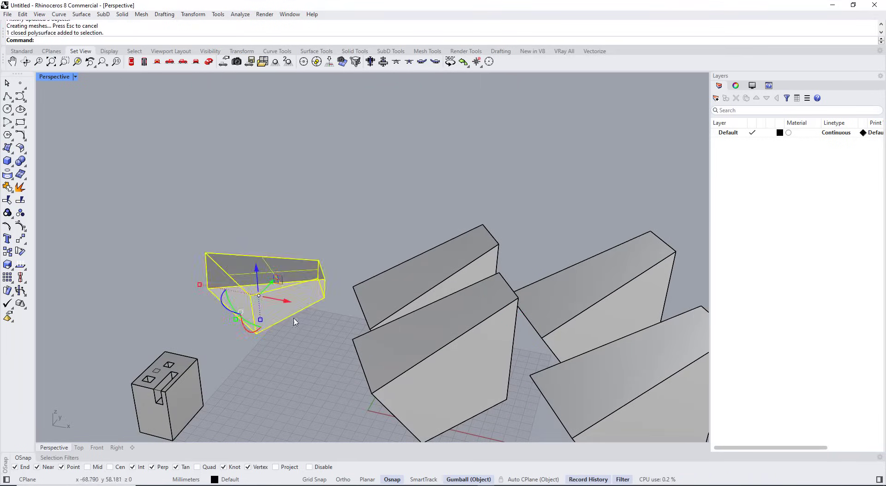
{"action": "left_click", "coordinate": [294, 319]}
{"action": "left_click", "coordinate": [294, 297]}
{"action": "left_click", "coordinate": [393, 337]}
{"action": "left_click", "coordinate": [288, 250]}
{"action": "left_click", "coordinate": [393, 337]}
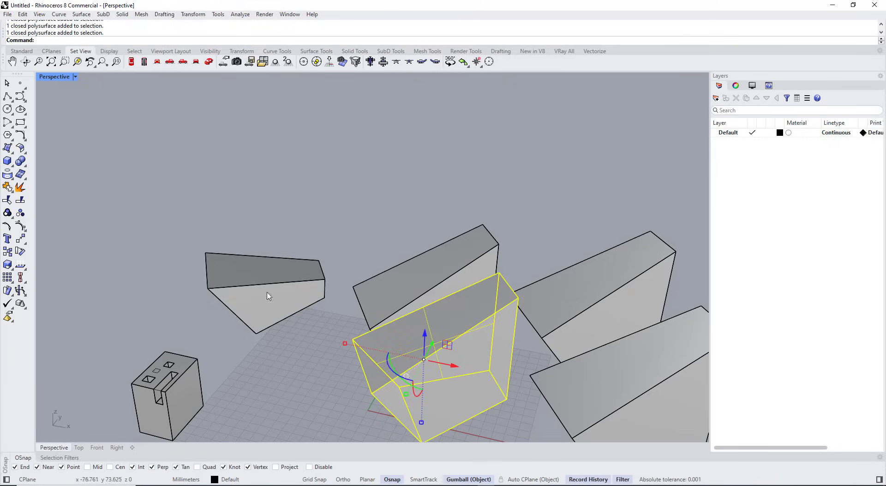
{"action": "left_click", "coordinate": [268, 294]}
{"action": "left_click", "coordinate": [401, 344]}
{"action": "left_click", "coordinate": [338, 299]}
- Raise the upper right edge of the detached far left block slightly, and clear the selection
{"action": "scroll", "coordinate": [333, 233], "scroll_direction": "down", "scroll_amount": 4}
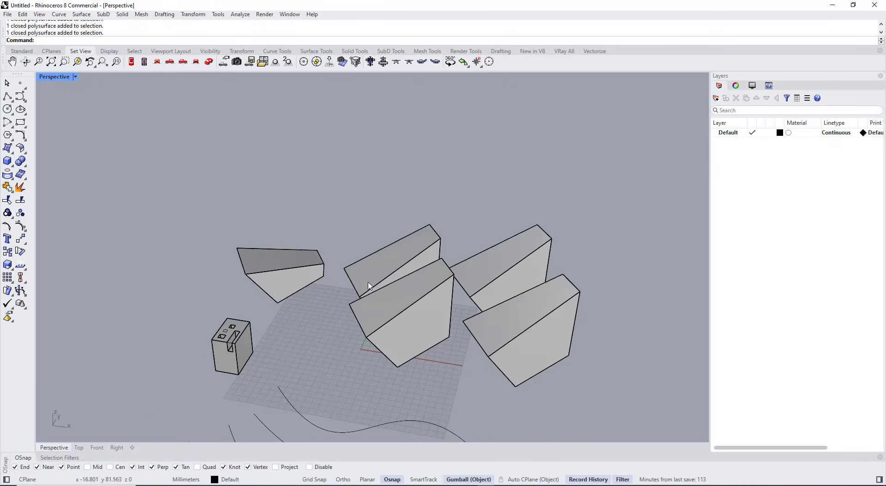
{"action": "scroll", "coordinate": [314, 252], "scroll_direction": "up", "scroll_amount": 5}
{"action": "left_click", "coordinate": [319, 247], "text": "ctrl+shift"}
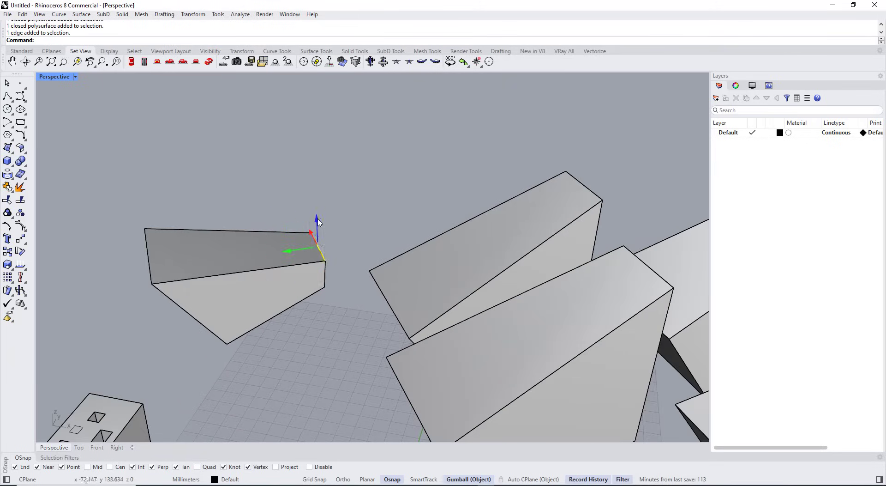
{"action": "left_click_drag", "start_coordinate": [318, 219], "coordinate": [317, 195]}
{"action": "left_click", "coordinate": [354, 198]}
{"action": "scroll", "coordinate": [355, 198], "scroll_direction": "down", "scroll_amount": 6}
{"action": "right_click_drag", "start_coordinate": [349, 217], "coordinate": [387, 273]}
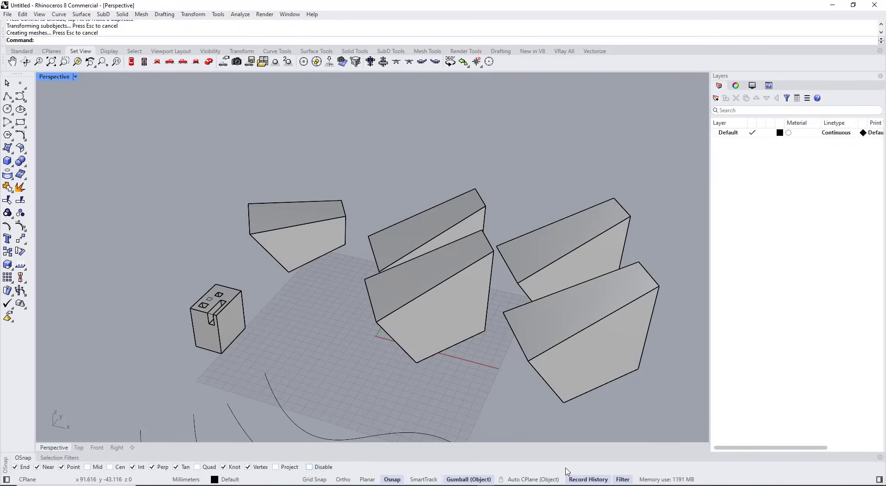
- Turn off Always Record History in the history settings
{"action": "left_click", "coordinate": [579, 479]}
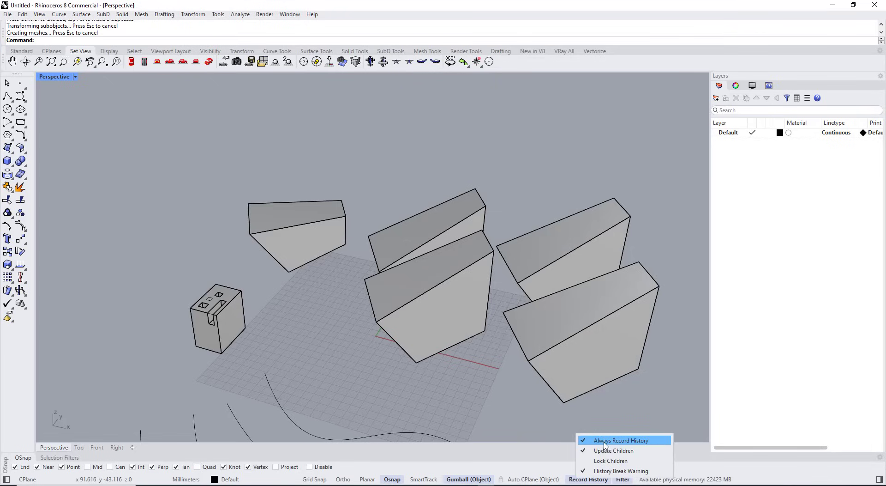
{"action": "left_click", "coordinate": [605, 441]}
{"action": "scroll", "coordinate": [311, 287], "scroll_direction": "down", "scroll_amount": 3}
{"action": "right_click_drag", "start_coordinate": [311, 287], "coordinate": [340, 274]}
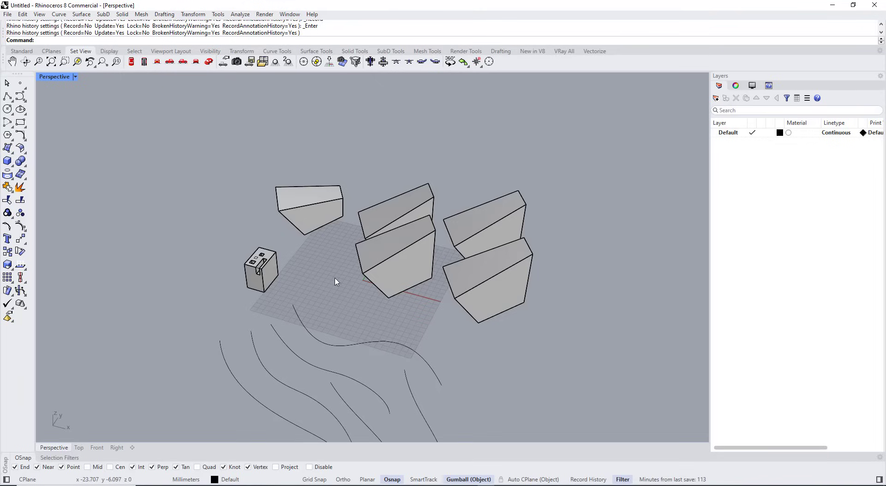
- Open the document's unit settings and set the model units to Meters
{"action": "type", "text": "Options"}
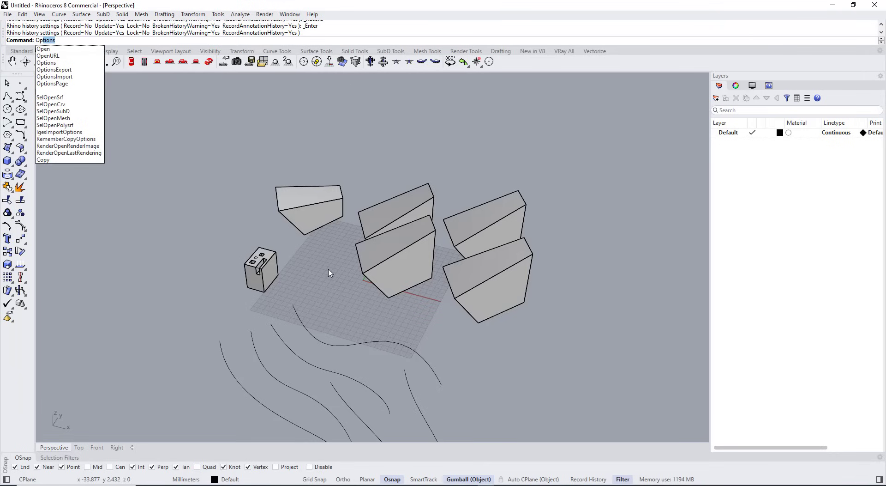
{"action": "key", "text": "Return"}
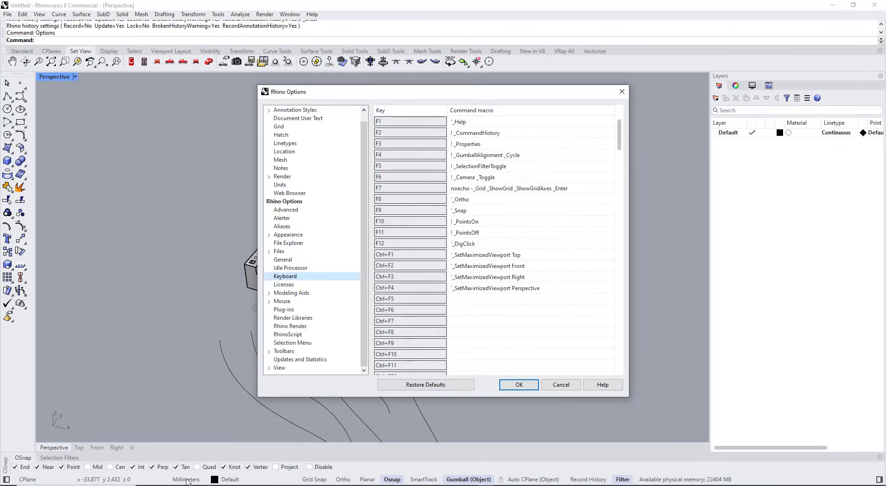
{"action": "left_click", "coordinate": [280, 184]}
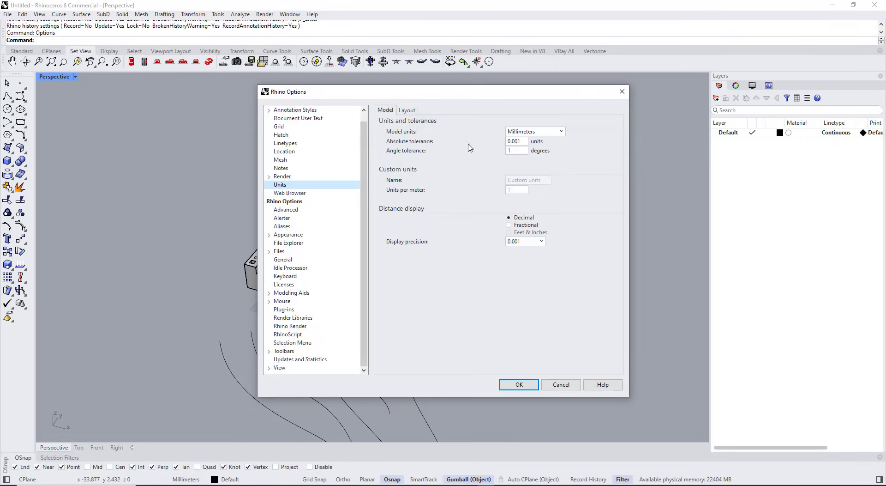
{"action": "left_click", "coordinate": [529, 133]}
{"action": "left_click", "coordinate": [519, 157]}
- Set the absolute tolerance to 0.0001 units and apply the new units by changing the unit system only
{"action": "left_click", "coordinate": [517, 145]}
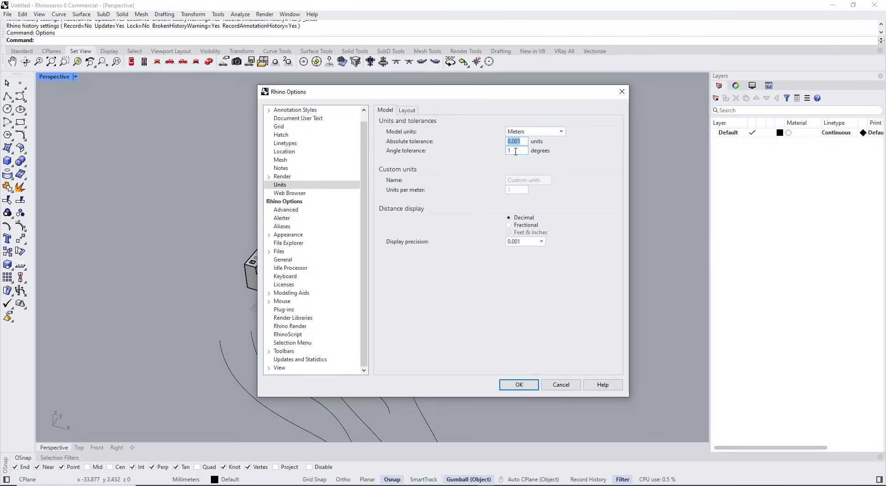
{"action": "left_click", "coordinate": [516, 144]}
{"action": "type", "text": "0"}
{"action": "left_click", "coordinate": [519, 152]}
{"action": "left_click", "coordinate": [521, 386]}
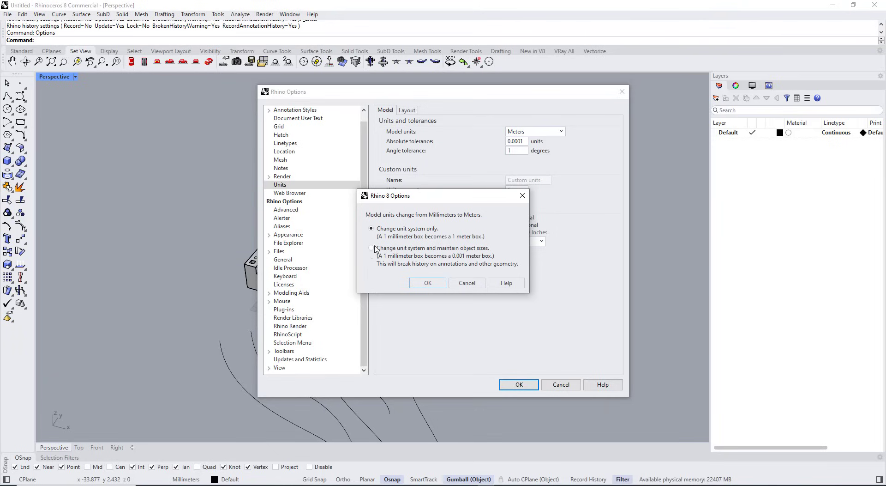
{"action": "left_click", "coordinate": [427, 283]}
{"action": "scroll", "coordinate": [400, 294], "scroll_direction": "up", "scroll_amount": 5}
{"action": "left_click", "coordinate": [399, 294]}
{"action": "scroll", "coordinate": [359, 338], "scroll_direction": "down", "scroll_amount": 2}
{"action": "left_click", "coordinate": [358, 340]}
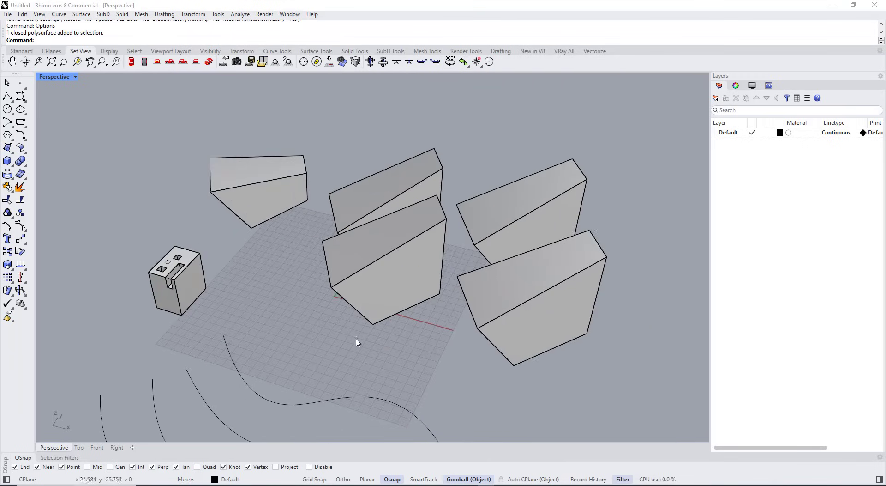
- Check the small block's bottom front edge length in meters with a temporary polyline from its lower front corner, and cancel it
{"action": "left_click", "coordinate": [4, 97]}
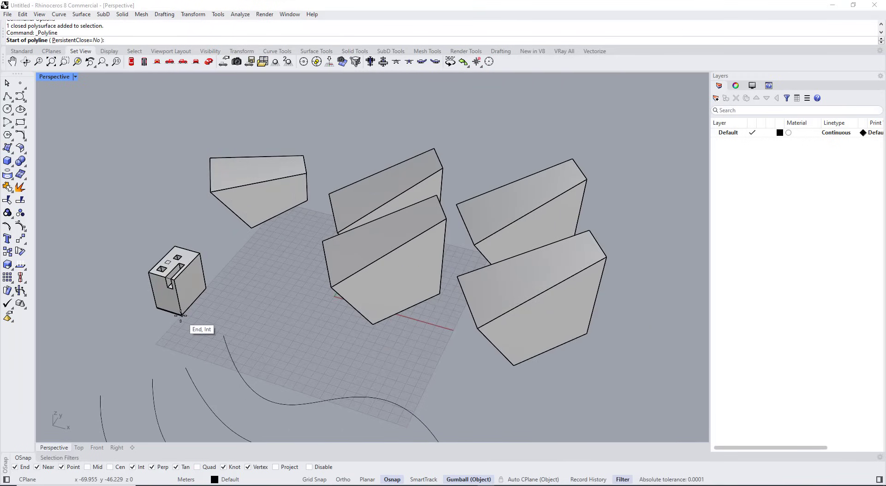
{"action": "scroll", "coordinate": [181, 315], "scroll_direction": "up", "scroll_amount": 2}
{"action": "left_click", "coordinate": [7, 96]}
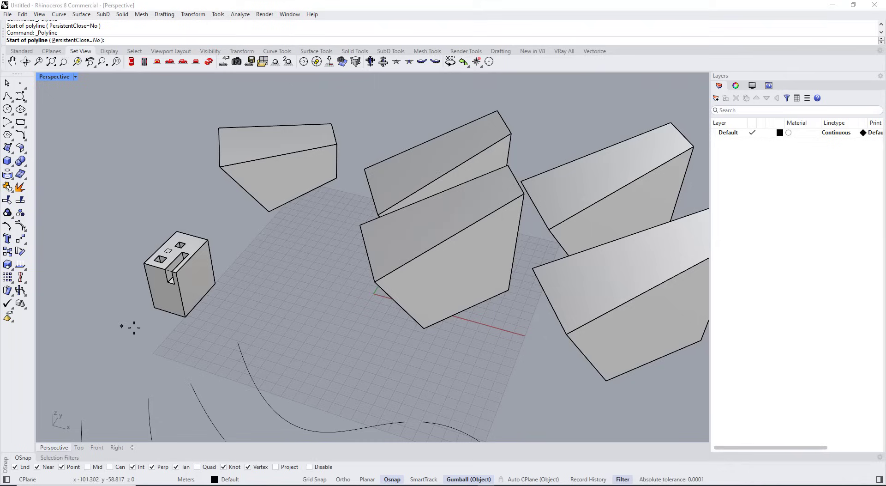
{"action": "left_click", "coordinate": [185, 322]}
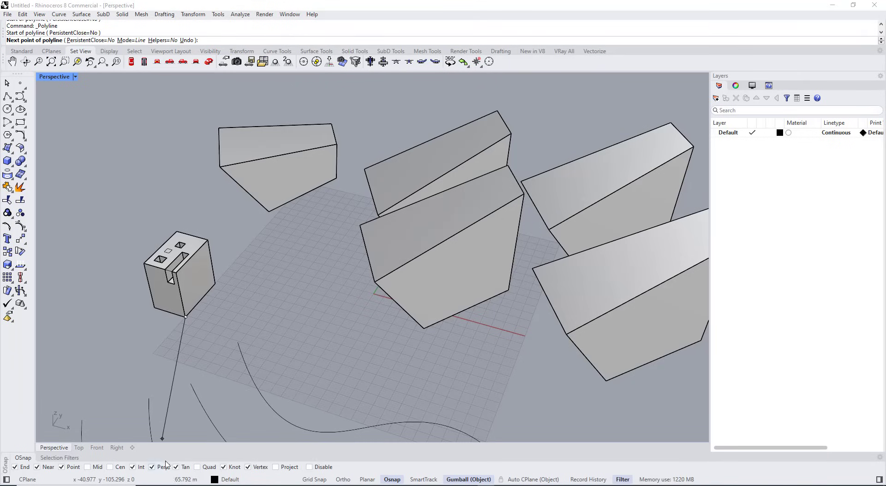
{"action": "scroll", "coordinate": [155, 310], "scroll_direction": "up", "scroll_amount": 2}
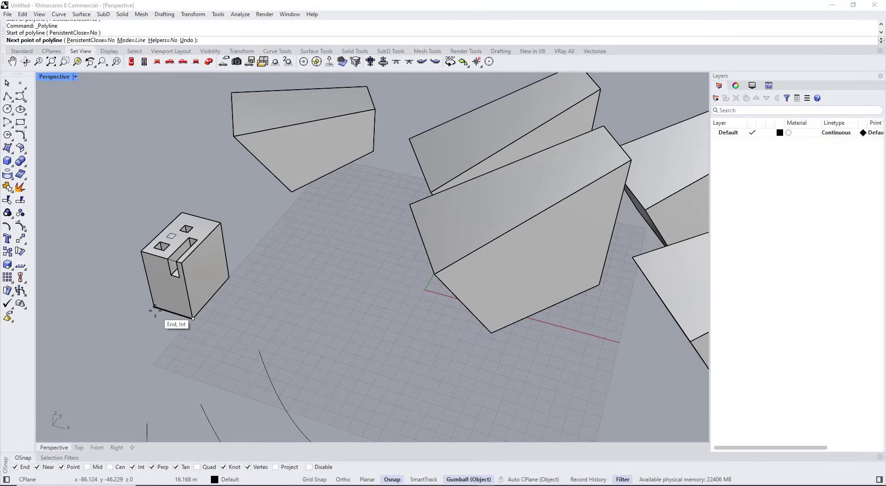
{"action": "scroll", "coordinate": [156, 310], "scroll_direction": "down", "scroll_amount": 5}
{"action": "key", "text": "Escape"}
{"action": "scroll", "coordinate": [259, 278], "scroll_direction": "up", "scroll_amount": 1}
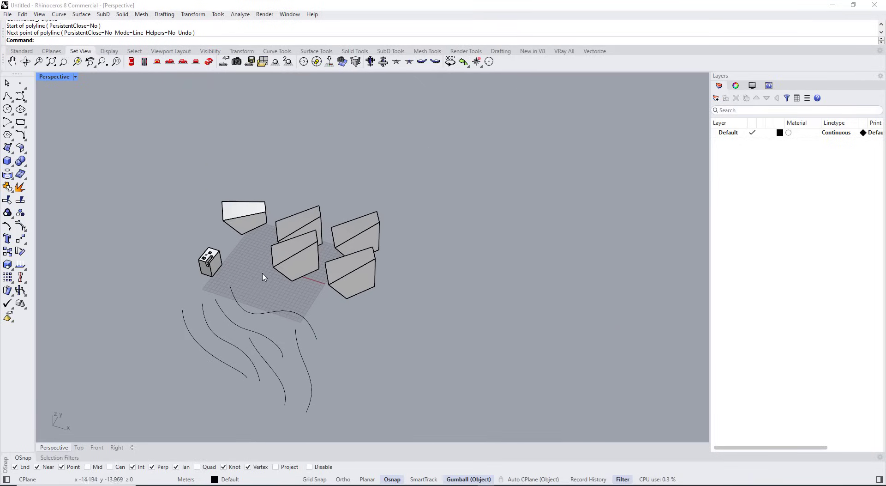
- Select the wavy curve crossing the grid's front edge and pick its middle control point
{"action": "right_click_drag", "start_coordinate": [262, 277], "coordinate": [248, 293]}
{"action": "left_click", "coordinate": [230, 277]}
{"action": "scroll", "coordinate": [231, 277], "scroll_direction": "up", "scroll_amount": 4}
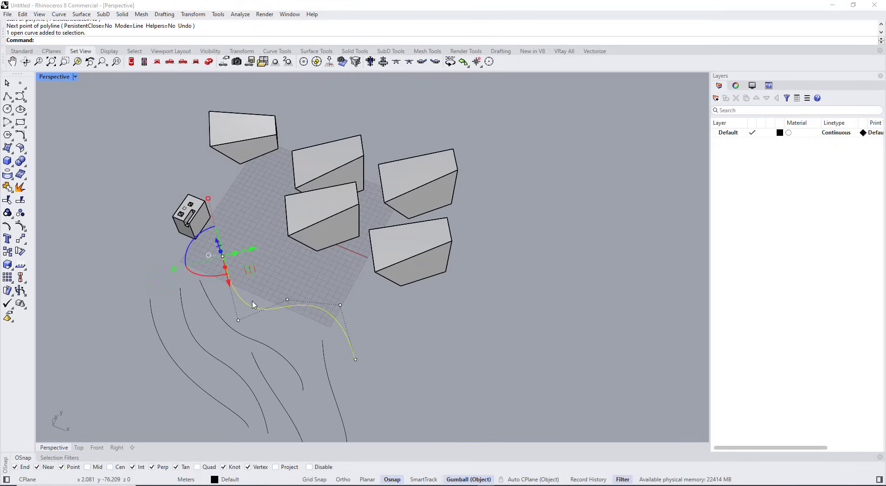
{"action": "scroll", "coordinate": [271, 283], "scroll_direction": "down", "scroll_amount": 2}
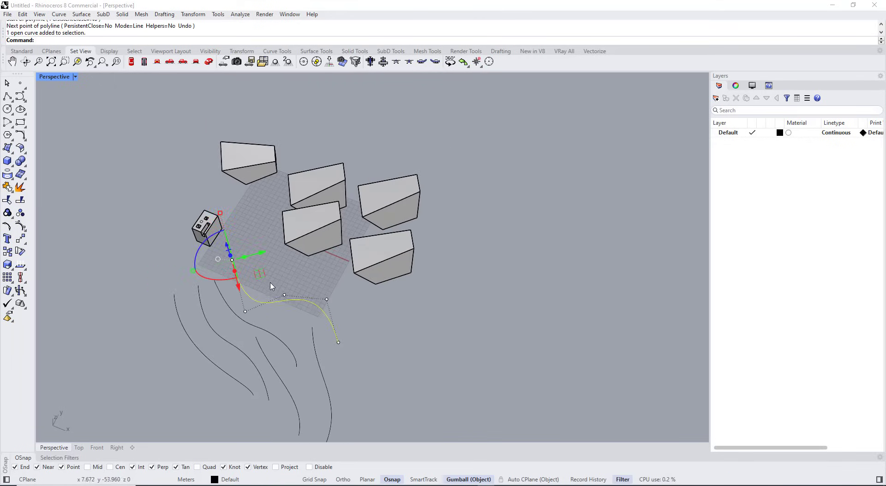
{"action": "key", "text": "Escape"}
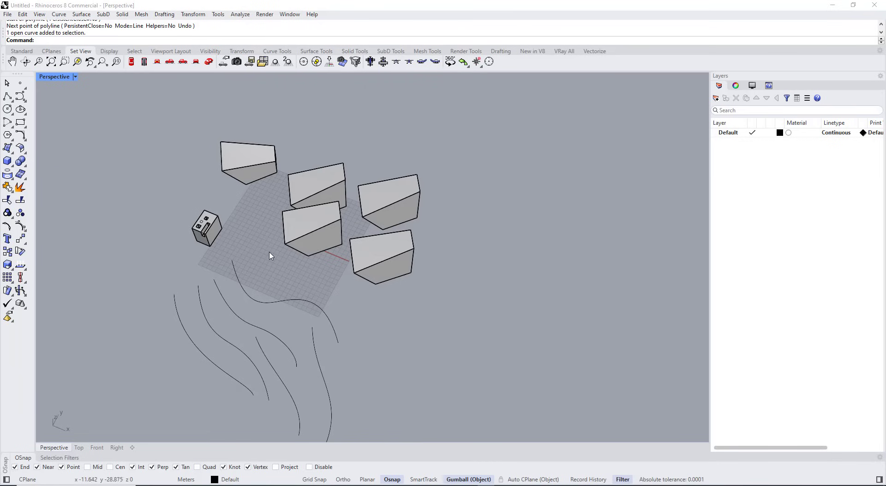
{"action": "left_click", "coordinate": [241, 289]}
{"action": "scroll", "coordinate": [250, 305], "scroll_direction": "up", "scroll_amount": 5}
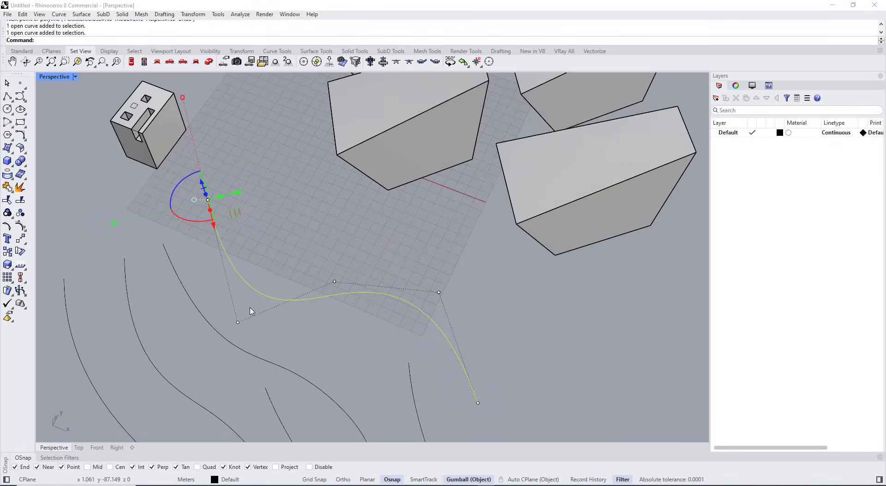
{"action": "left_click", "coordinate": [334, 282]}
{"action": "scroll", "coordinate": [332, 289], "scroll_direction": "down", "scroll_amount": 3}
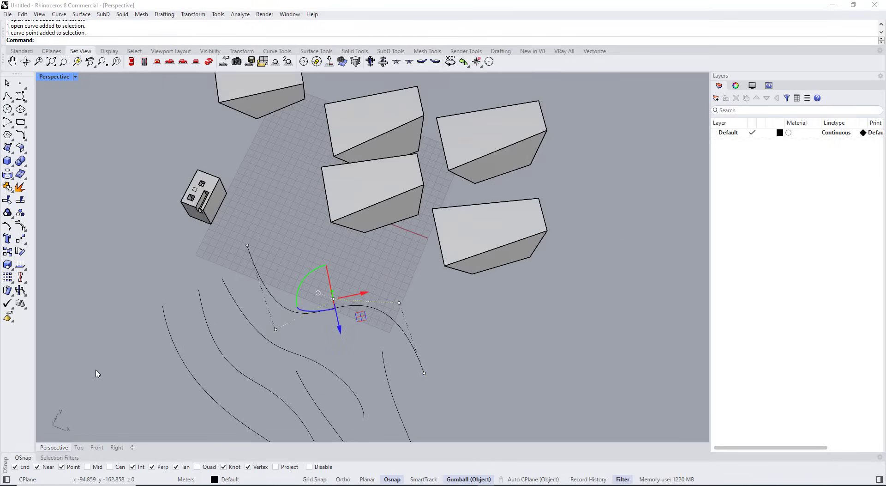